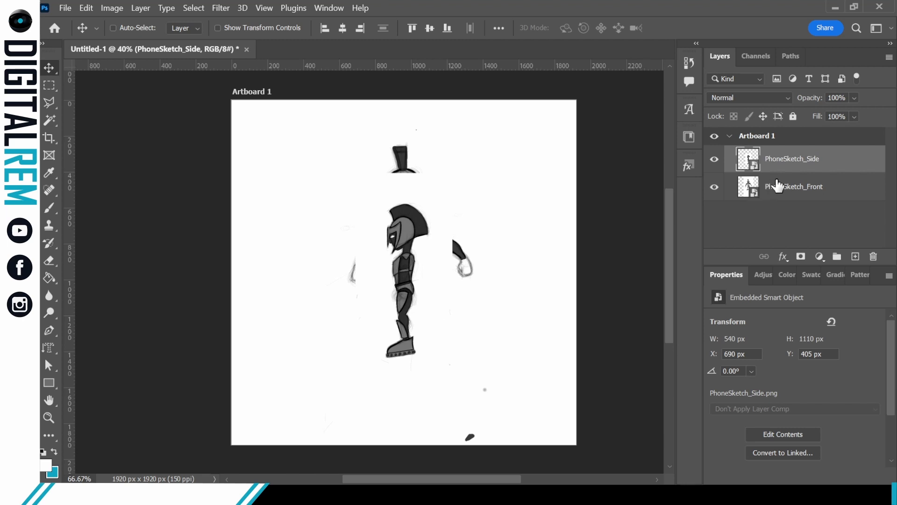
left_click(50, 123)
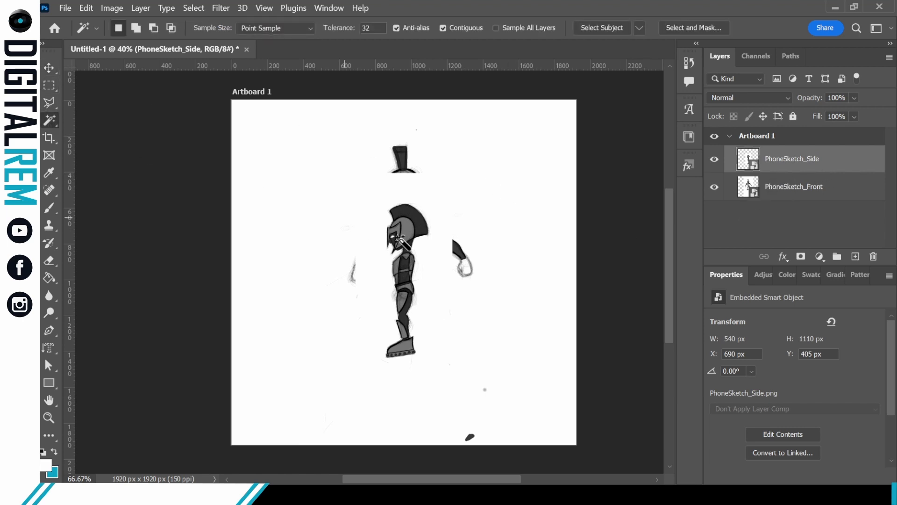
left_click(434, 207)
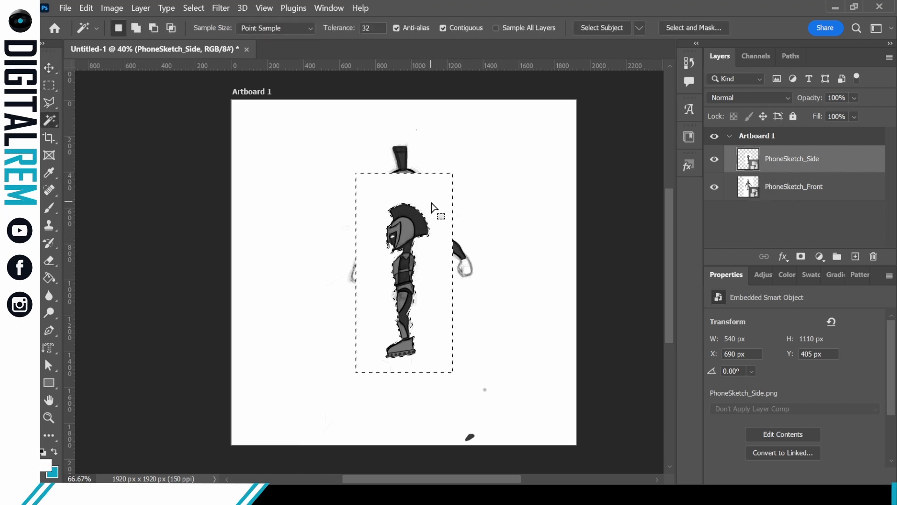
left_click(490, 215)
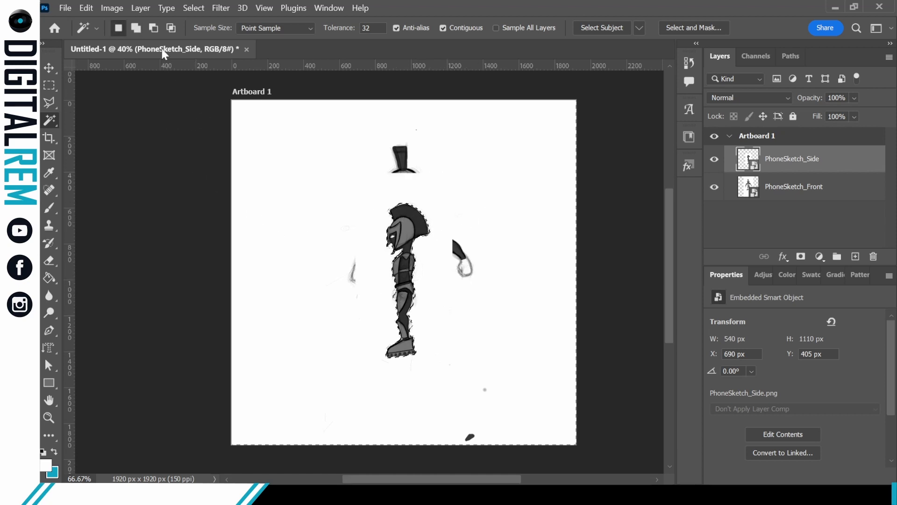
left_click_drag(351, 28, 340, 33)
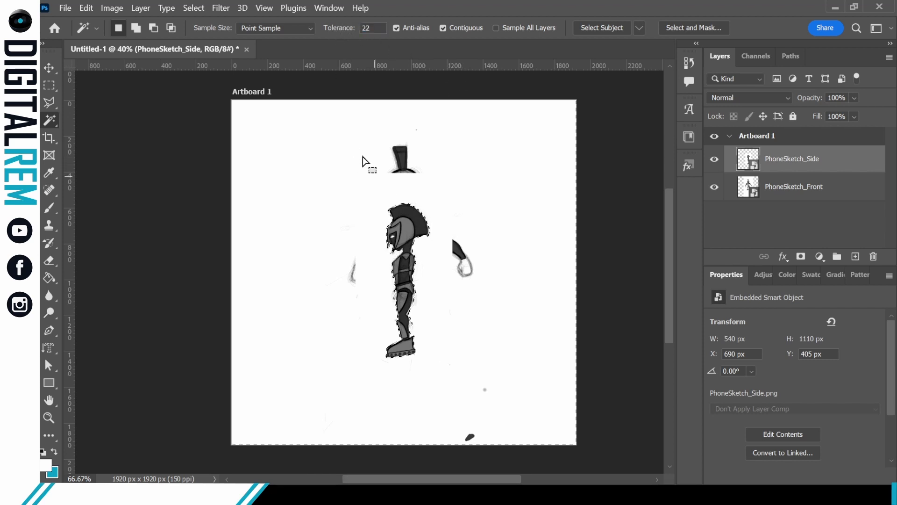
key("ctrl+d")
left_click(362, 189)
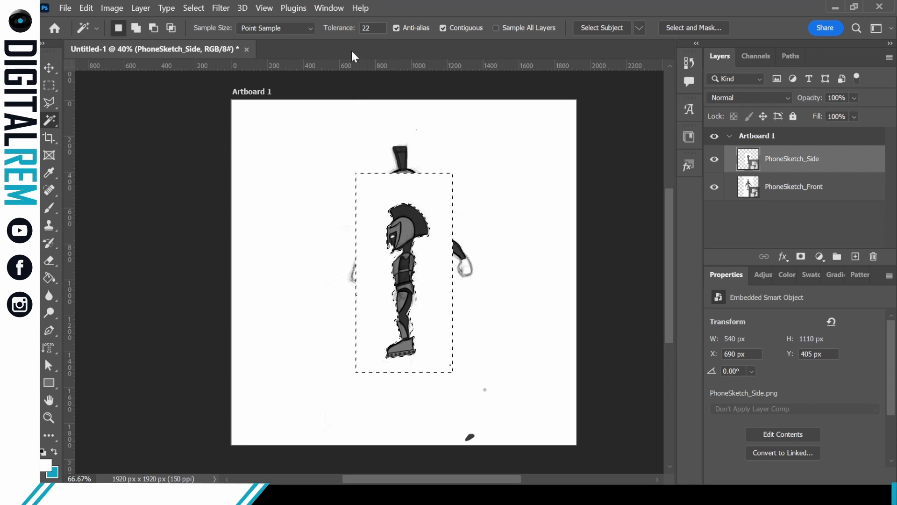
left_click_drag(344, 35, 364, 29)
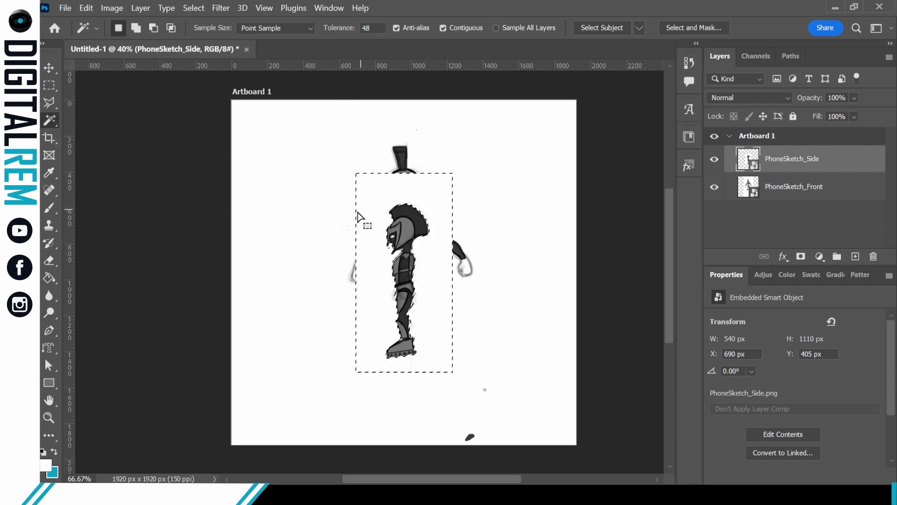
left_click(330, 211, "shift")
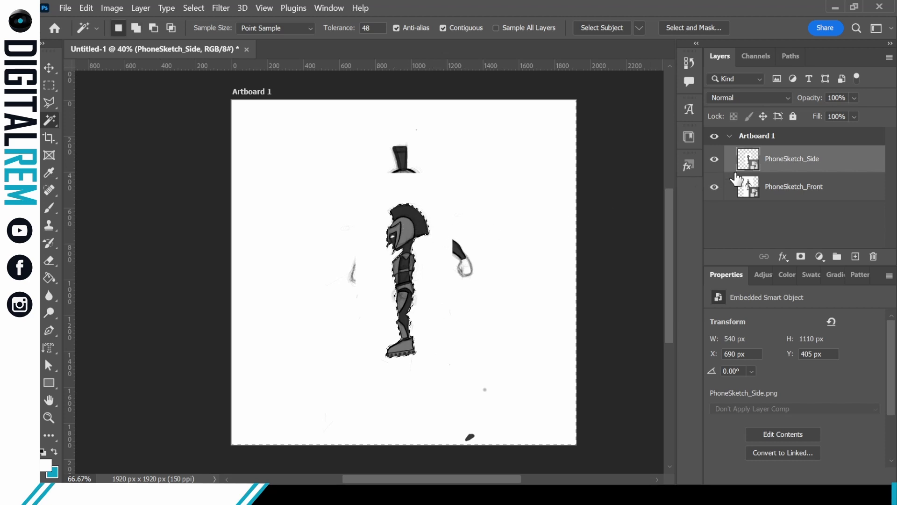
key("ctrl+d")
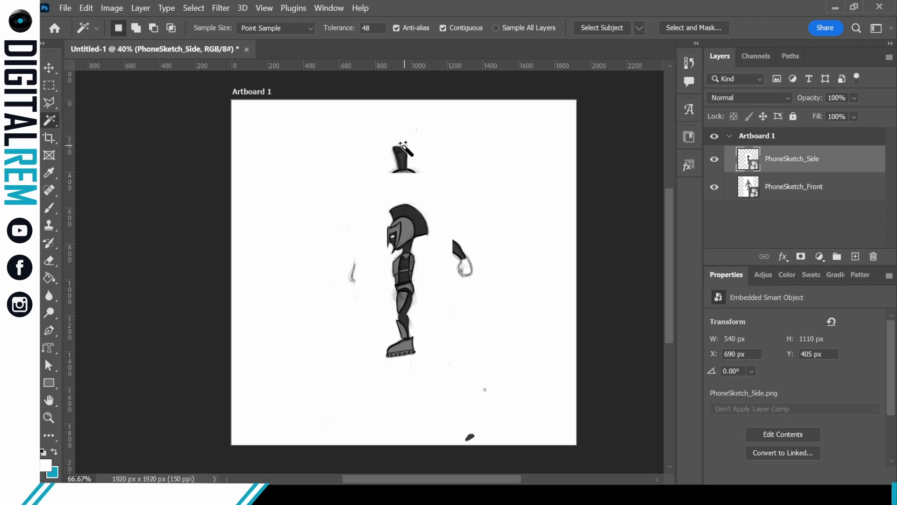
Step: Select the subject of the PhoneSketch_Side layer automatically and turn that selection into a layer mask
left_click(194, 9)
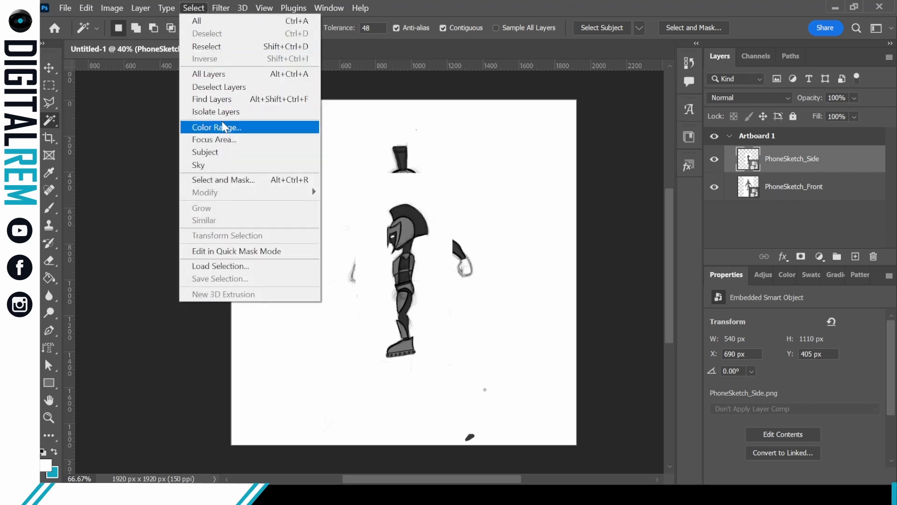
left_click(223, 148)
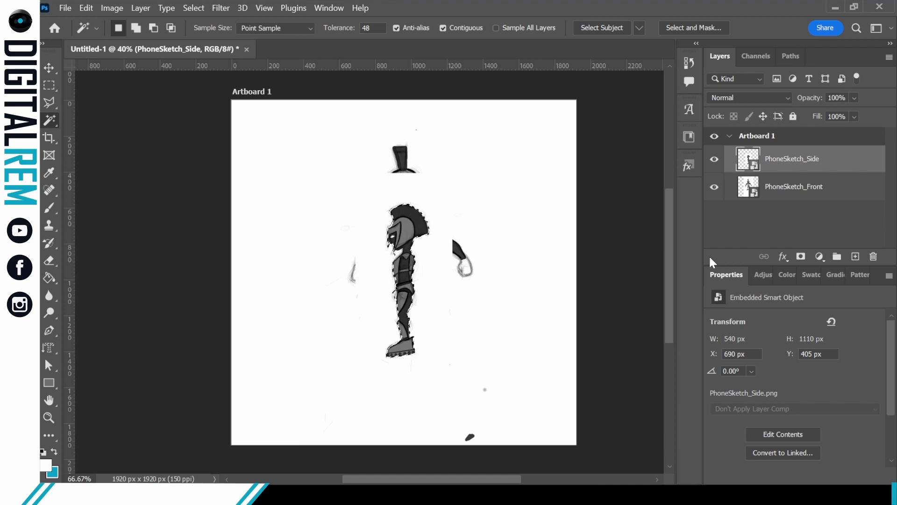
left_click(801, 256)
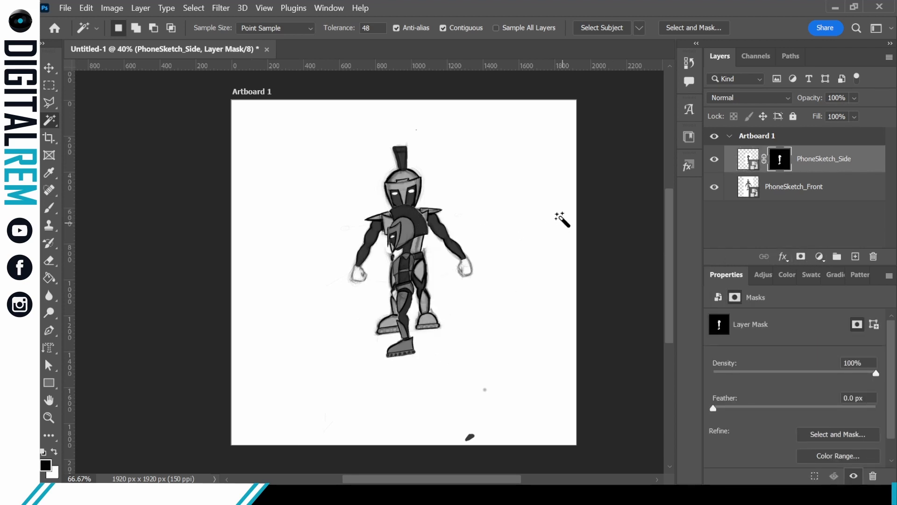
Step: With the side sketch temporarily hidden, mask the PhoneSketch_Front layer to its automatically selected subject
left_click(714, 159)
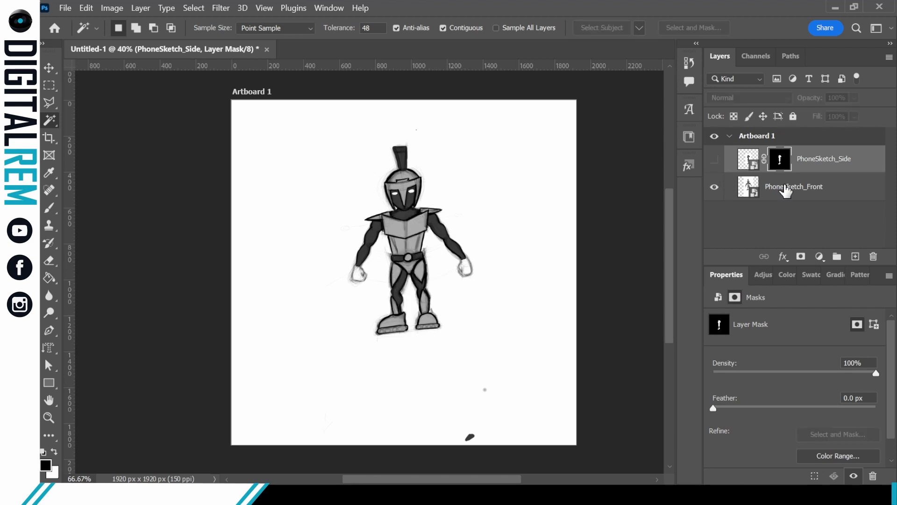
left_click(790, 186)
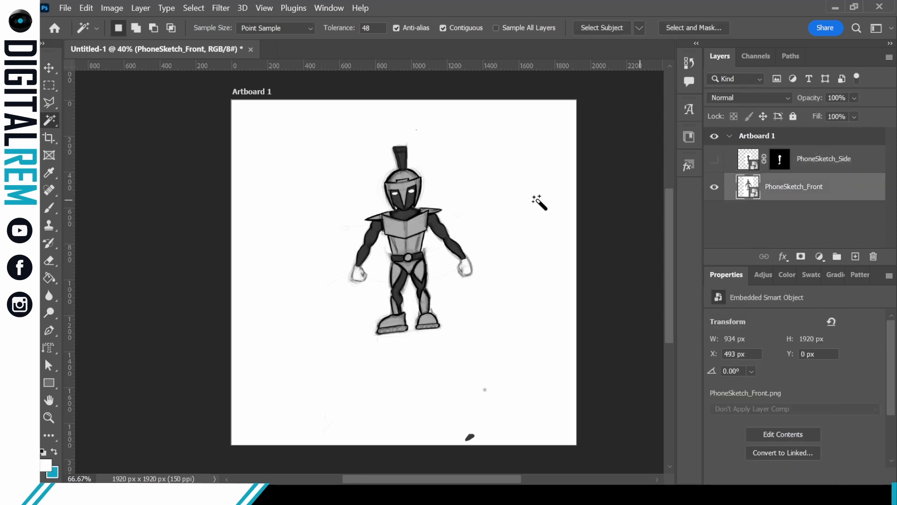
left_click(193, 8)
left_click(213, 153)
left_click(800, 256)
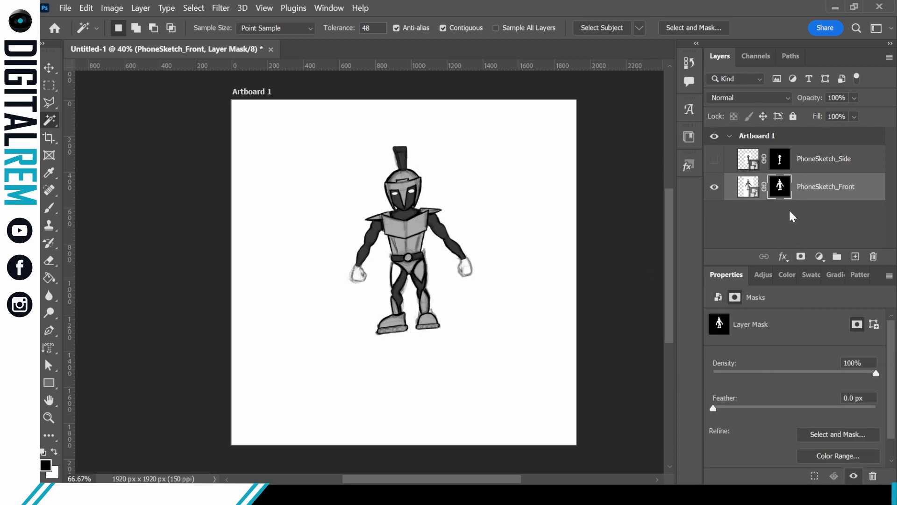
left_click(715, 159)
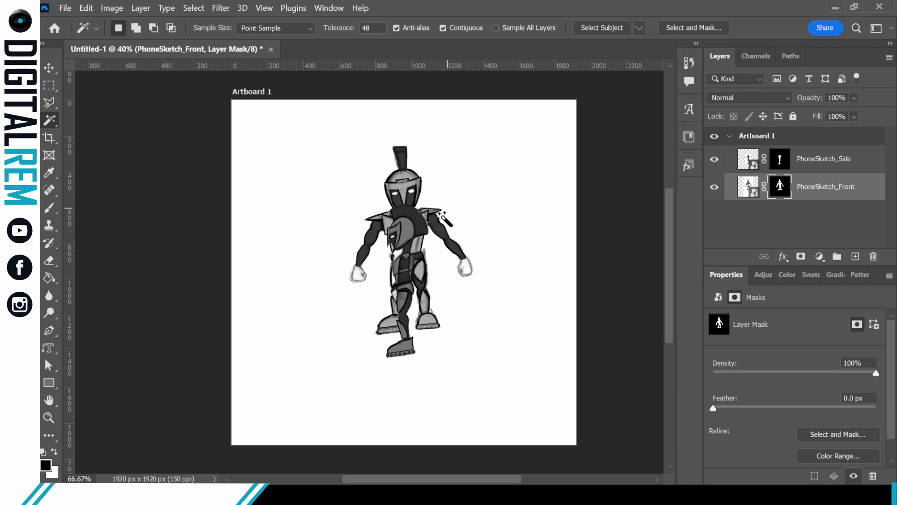
Step: Shift the front sketch slightly down and rotate it about 3.4° clockwise so the figure stands upright
key("v")
left_click_drag(402, 264, 395, 286)
key("ctrl+t")
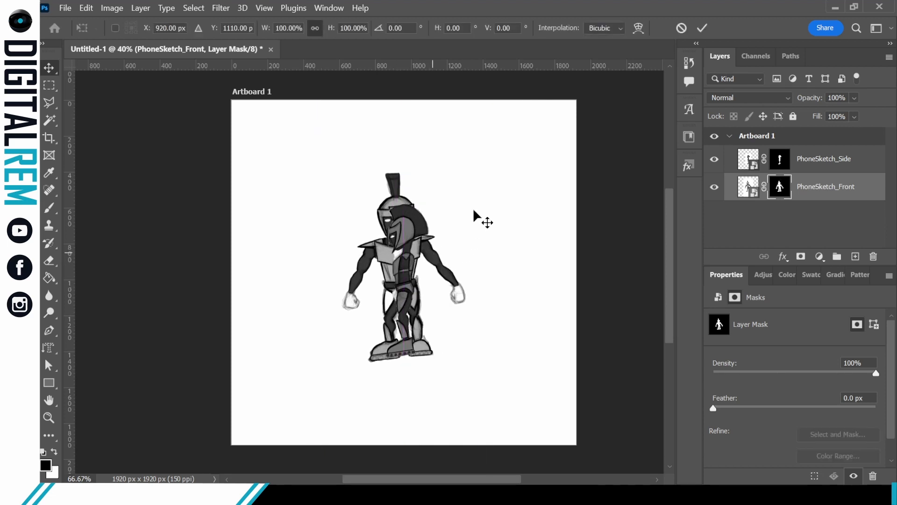
left_click_drag(501, 129, 501, 146)
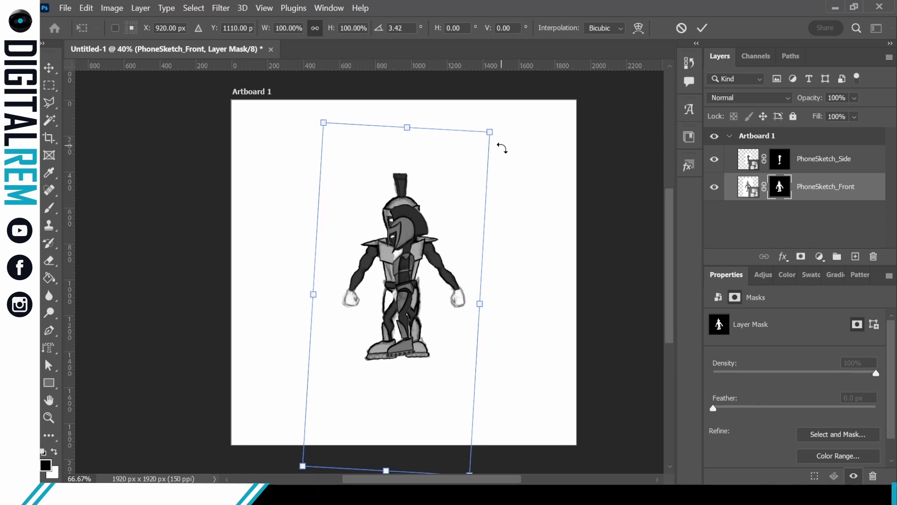
key("Escape")
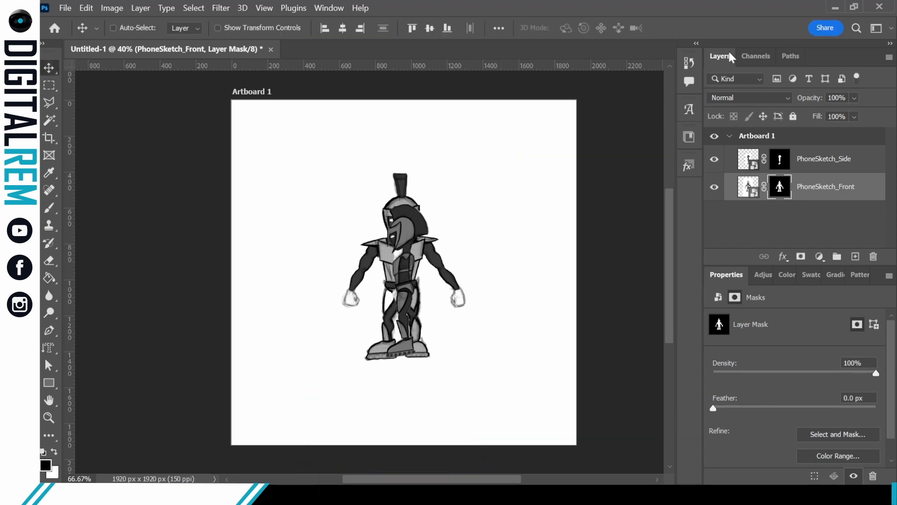
Step: Scale the side sketch proportionally to about 688 × 1414 px so its figure matches the front figure's height
left_click(824, 162)
key("ctrl+t")
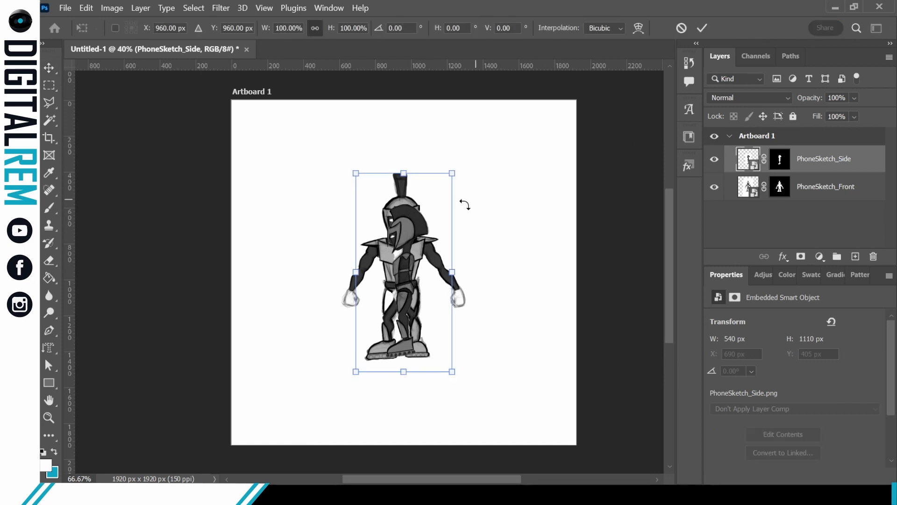
left_click_drag(452, 172, 487, 145)
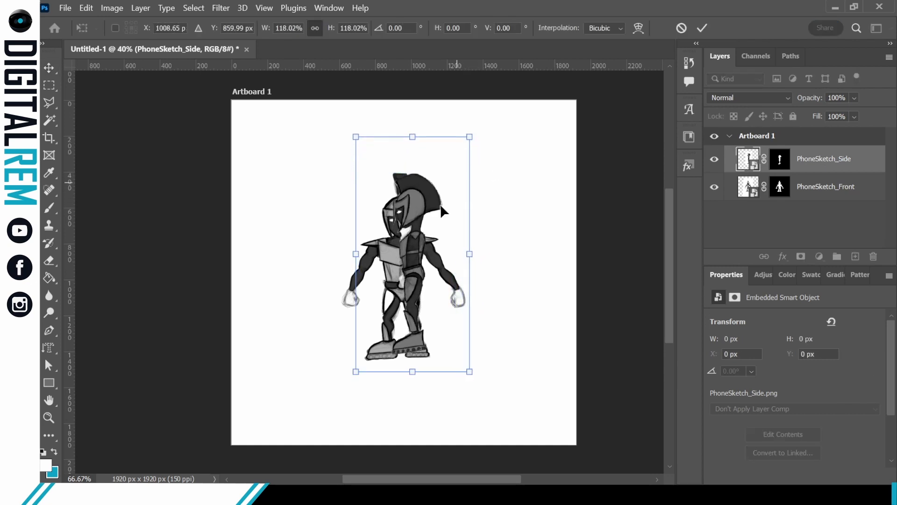
left_click_drag(356, 372, 351, 380)
left_click_drag(351, 135, 346, 127)
key("Return")
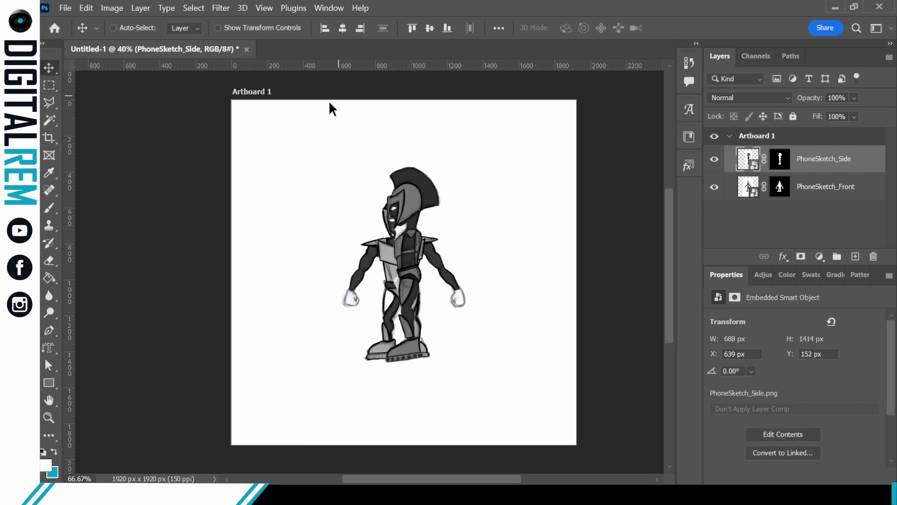
Step: Place the side sketch to the right of the front figure and shift both sketches left on the artboard
left_click_drag(417, 294, 497, 308)
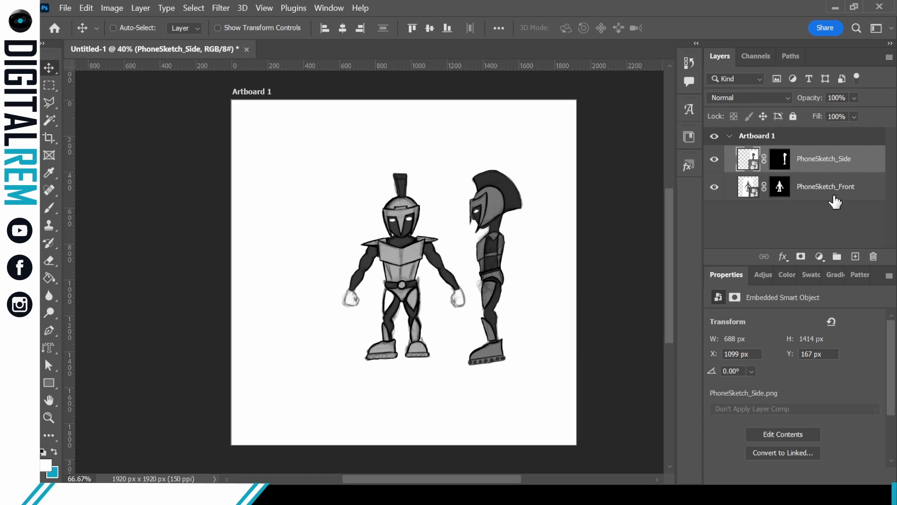
left_click(820, 187, "shift")
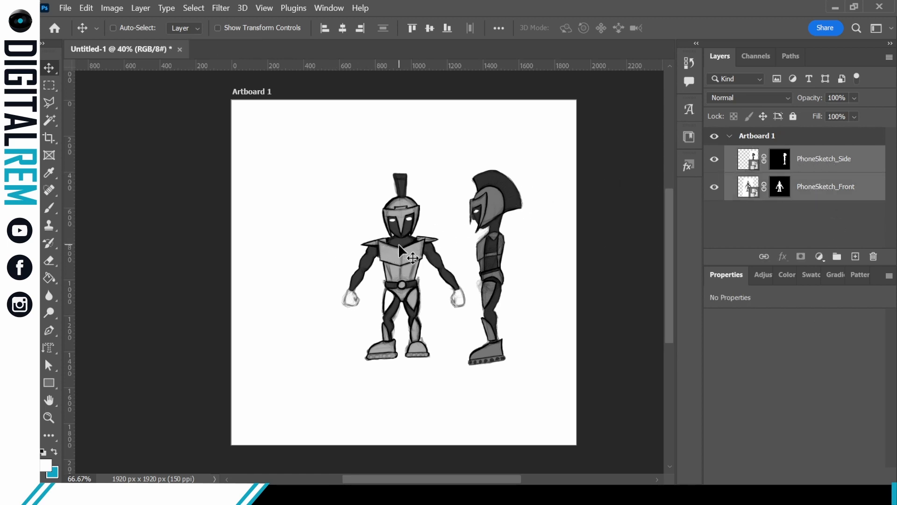
left_click_drag(395, 247, 356, 247)
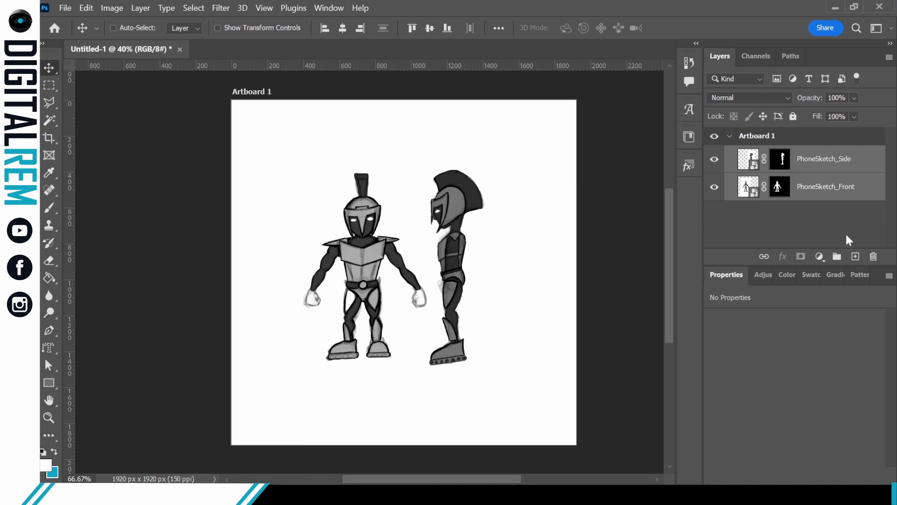
Step: Group both sketch layers under the name "ref" and lower the group's opacity to 23%
left_click(837, 256)
double_click(783, 156)
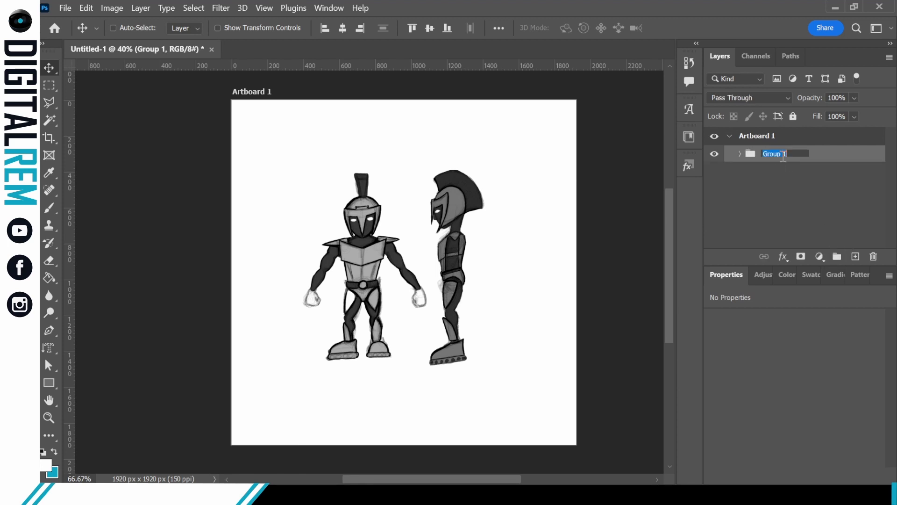
key("Return")
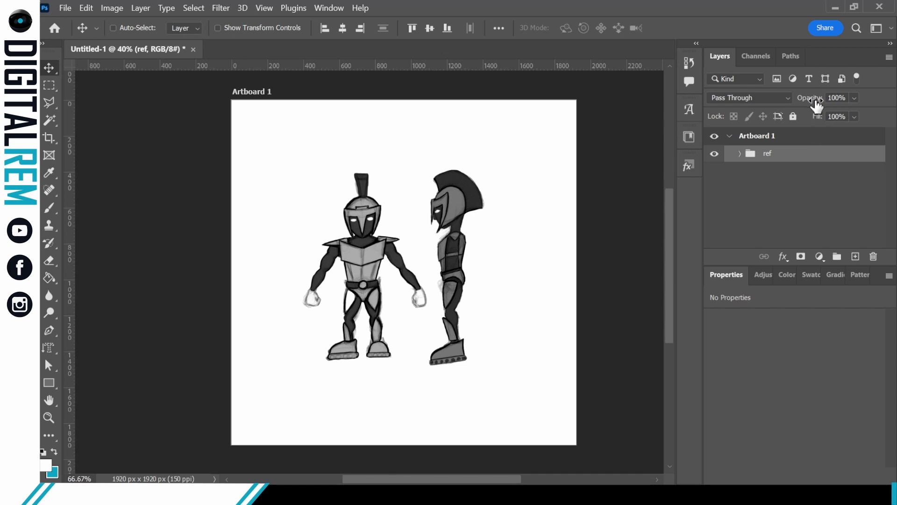
left_click_drag(816, 106, 764, 111)
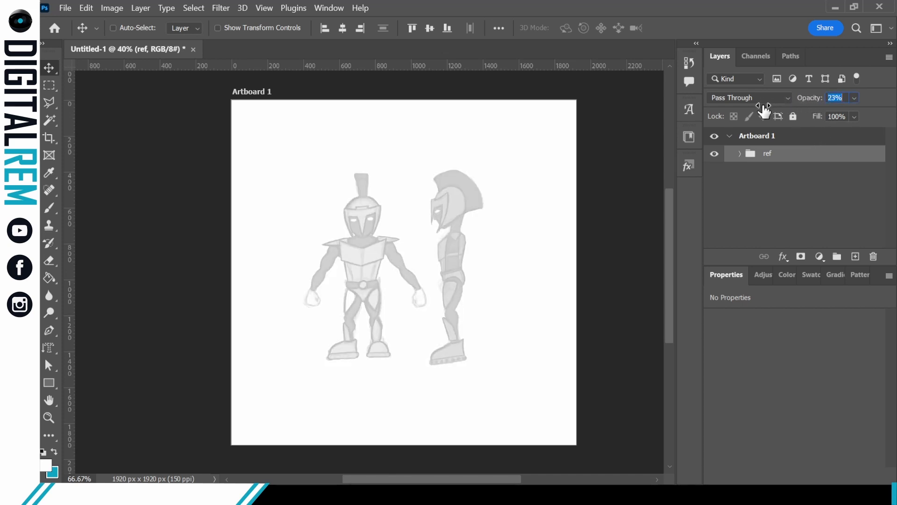
Step: Enlarge the ref group proportionally to about 152% and reposition it so both figures fill the artboard
key("ctrl+t")
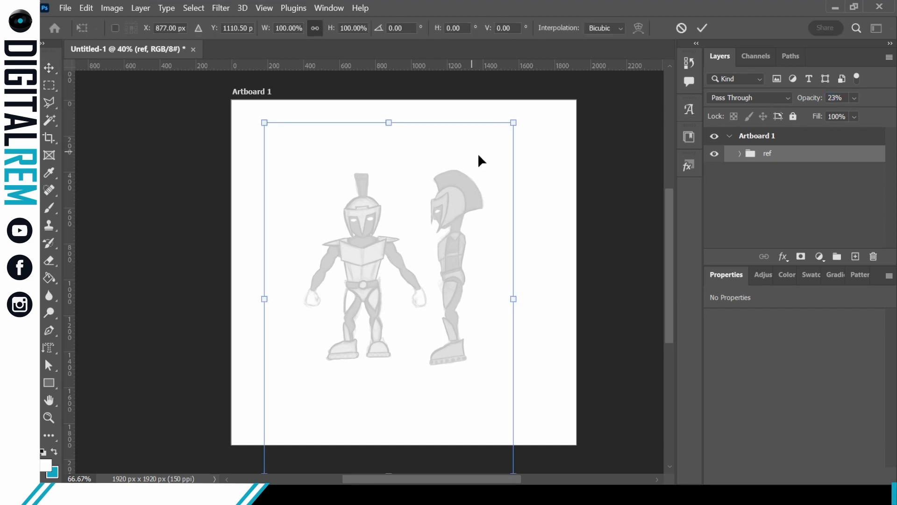
left_click_drag(514, 122, 558, 81)
left_click_drag(473, 220, 472, 225)
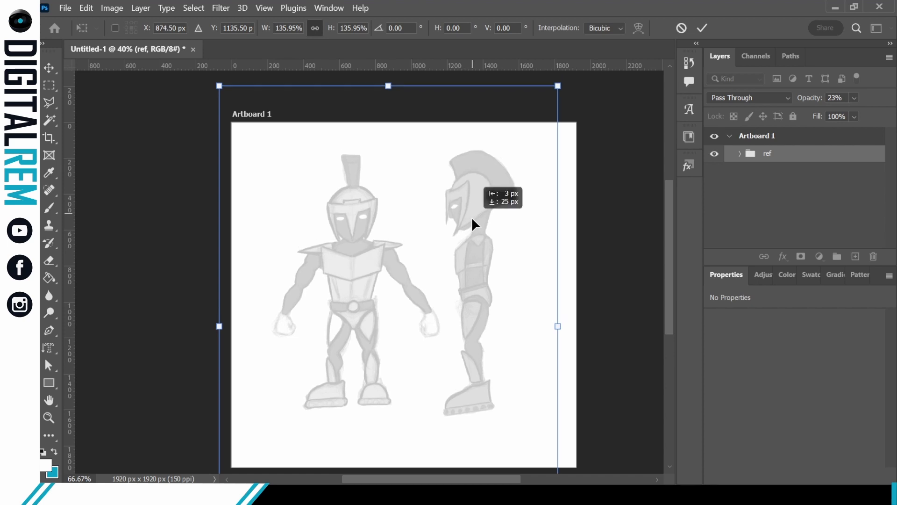
mouse_move(558, 89)
left_mouse_down()
mouse_move(581, 69)
mouse_move(571, 77)
left_mouse_up()
left_click_drag(495, 174, 493, 185)
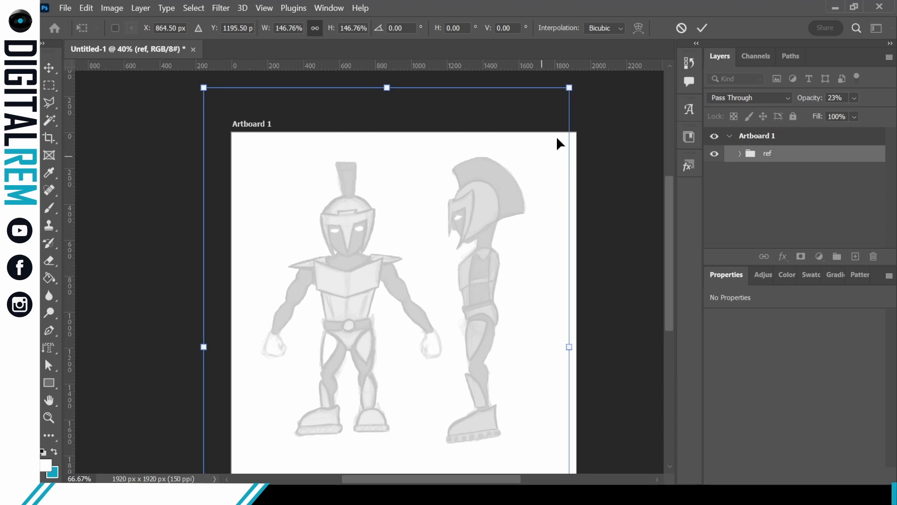
left_click_drag(570, 87, 577, 76)
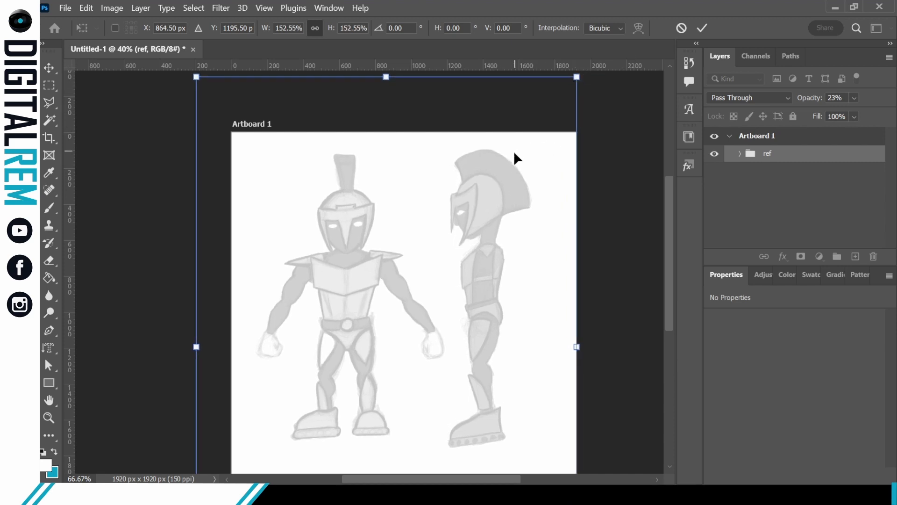
left_click_drag(514, 150, 516, 159)
key("Return")
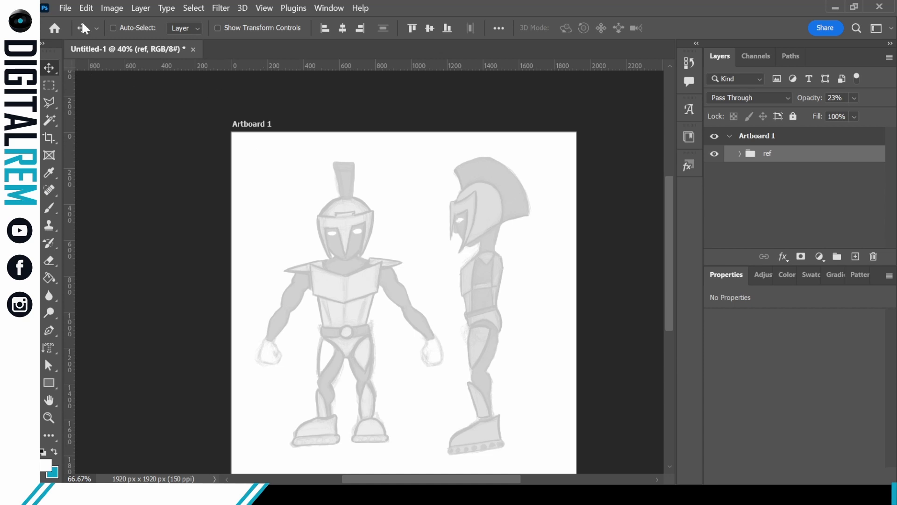
Step: Save the document as TakeOff_Mascot.psd
left_click(65, 8)
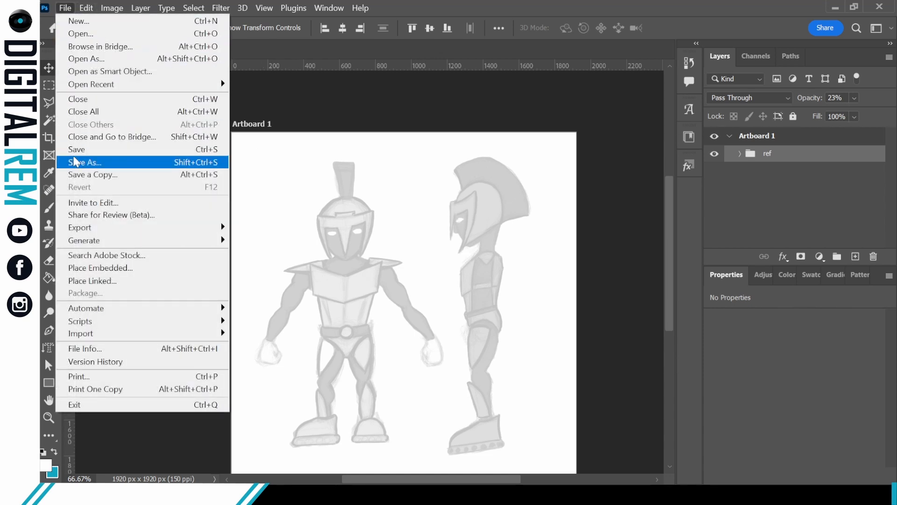
left_click(74, 162)
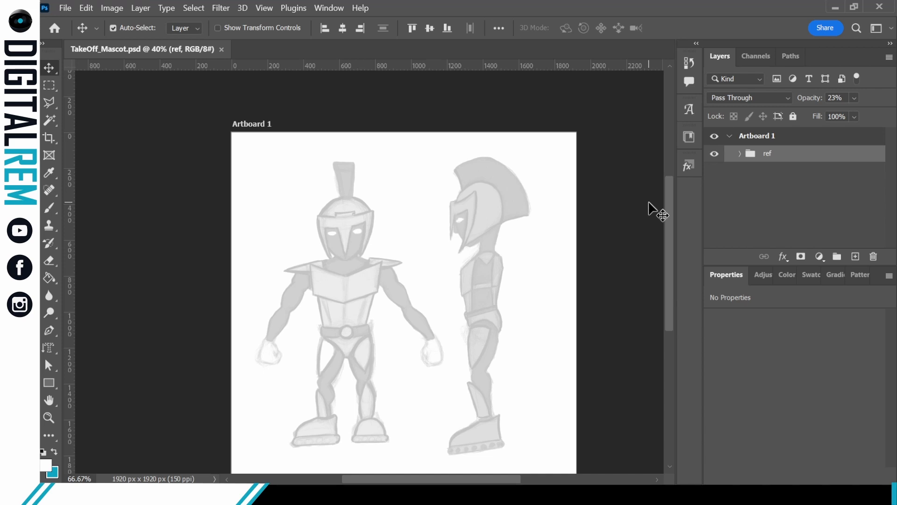
key("ctrl+plus")
key("ctrl+plus")
key("ctrl+plus")
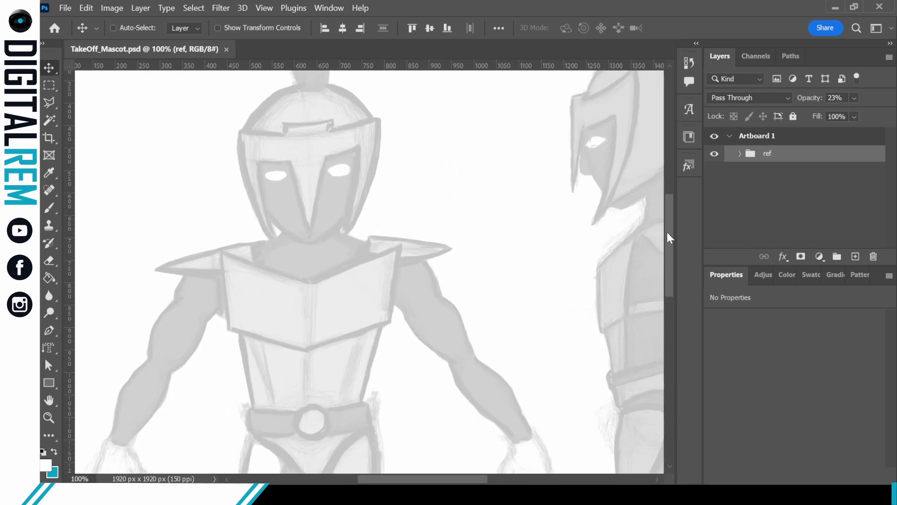
left_click_drag(666, 232, 668, 244)
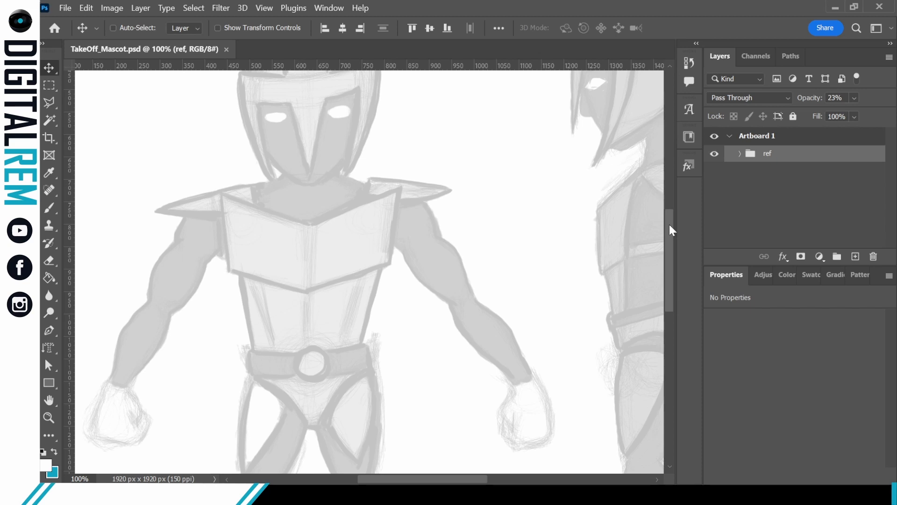
right_click(528, 240)
left_click(527, 252)
right_click(527, 239)
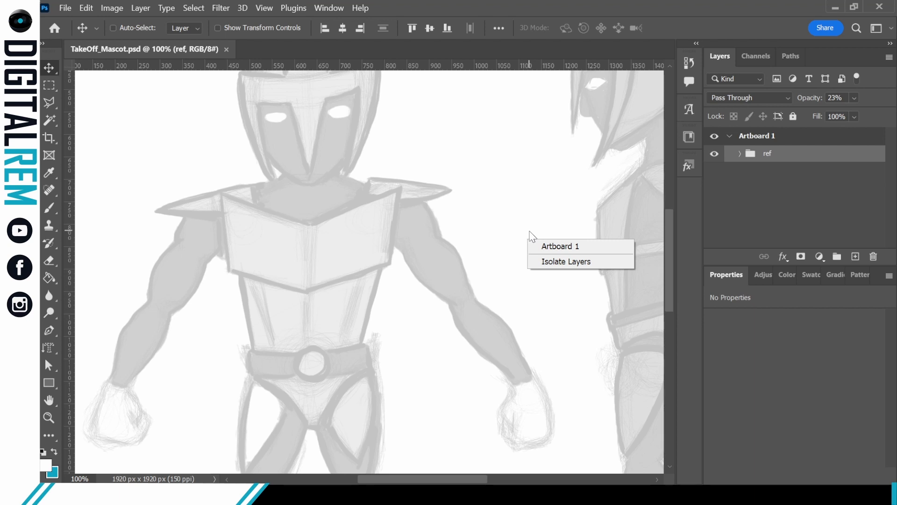
key("ctrl")
Step: Add a new layer named "Outline" above the ref group
left_click(772, 201)
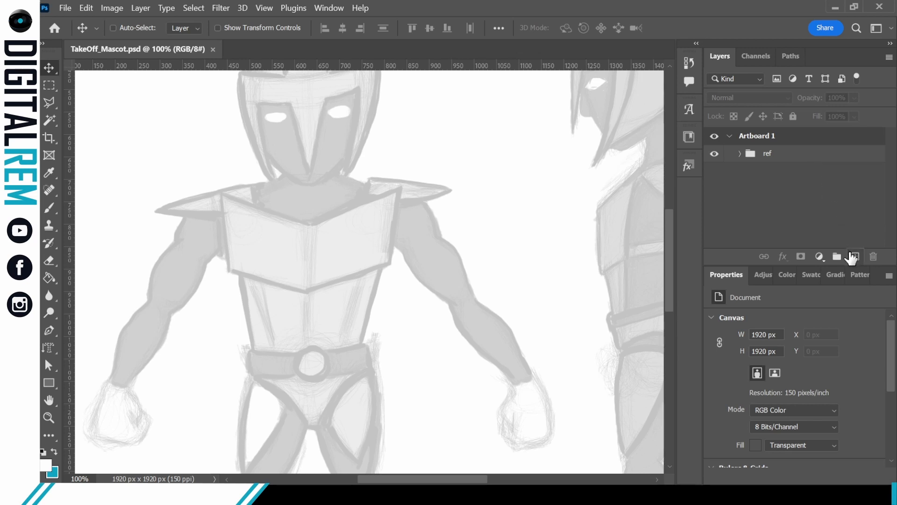
left_click(853, 257)
double_click(776, 160)
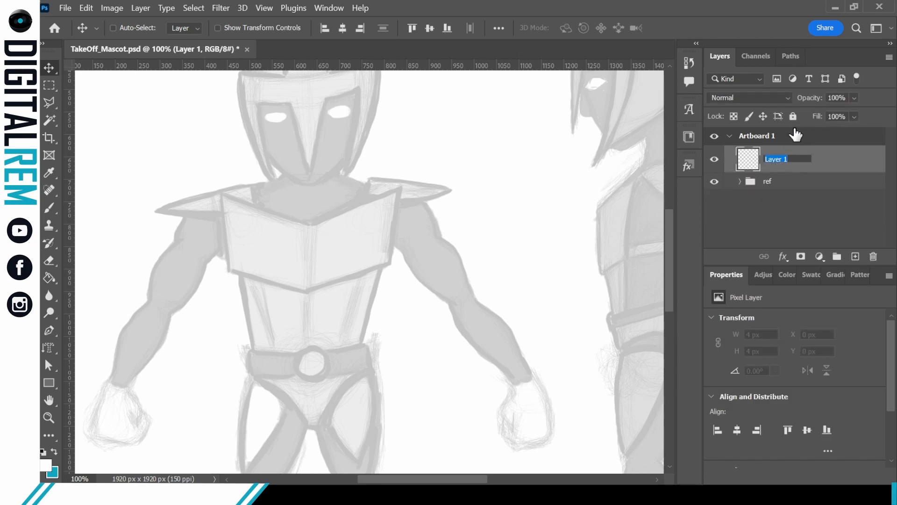
type("Outline")
key("Return")
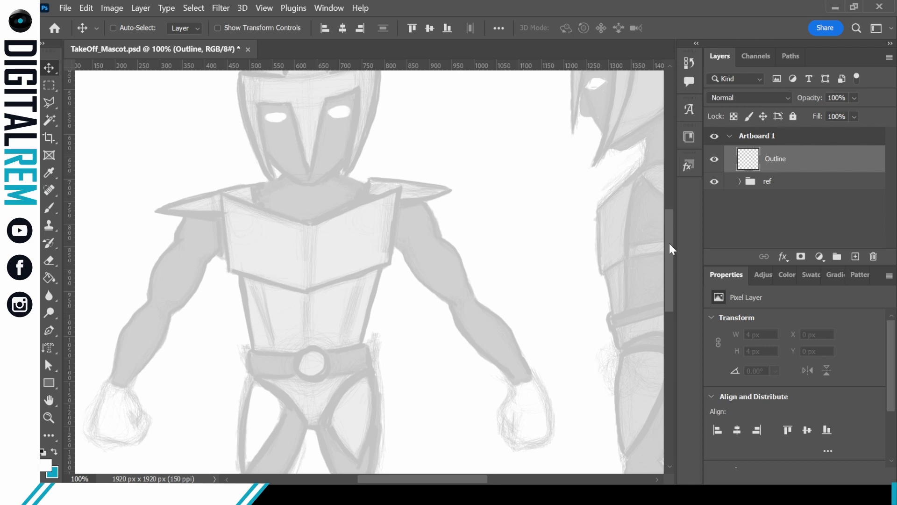
Step: Set up the Brush tool with a size of 7 px and 100% hardness
left_click_drag(669, 243, 671, 209)
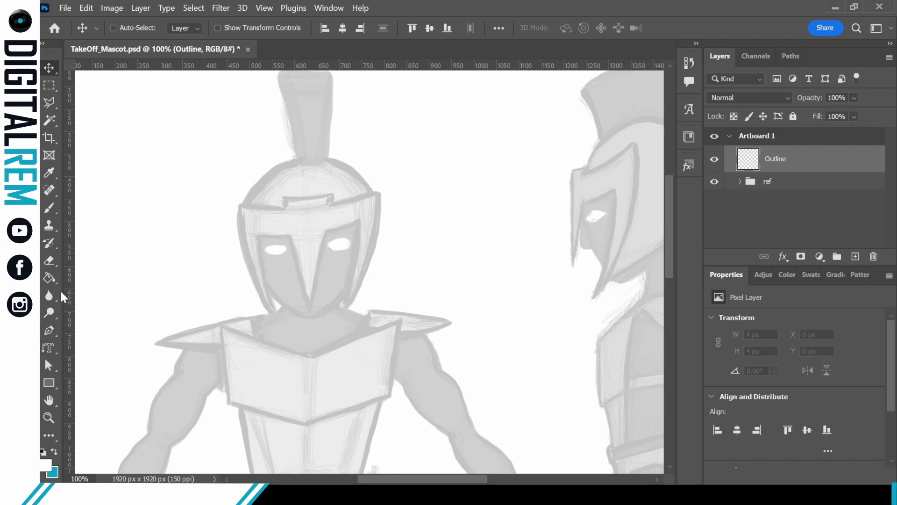
left_click(49, 208)
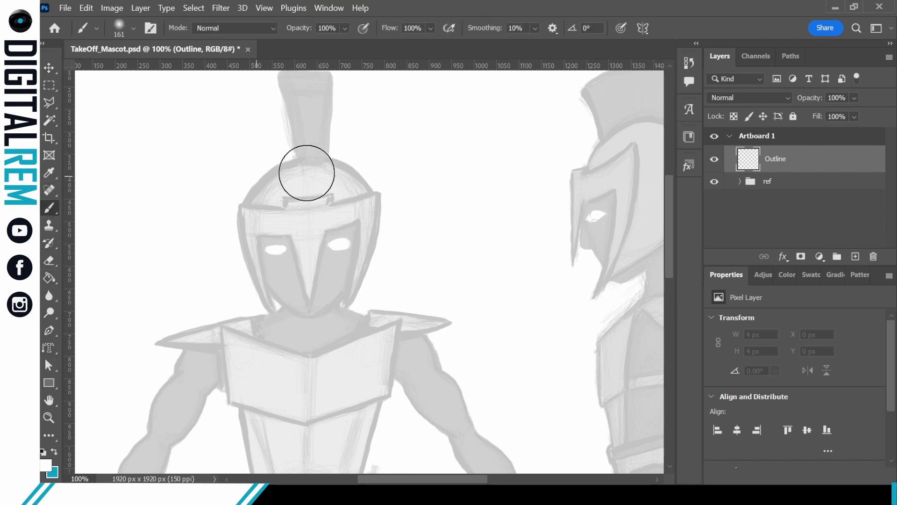
left_click(133, 28)
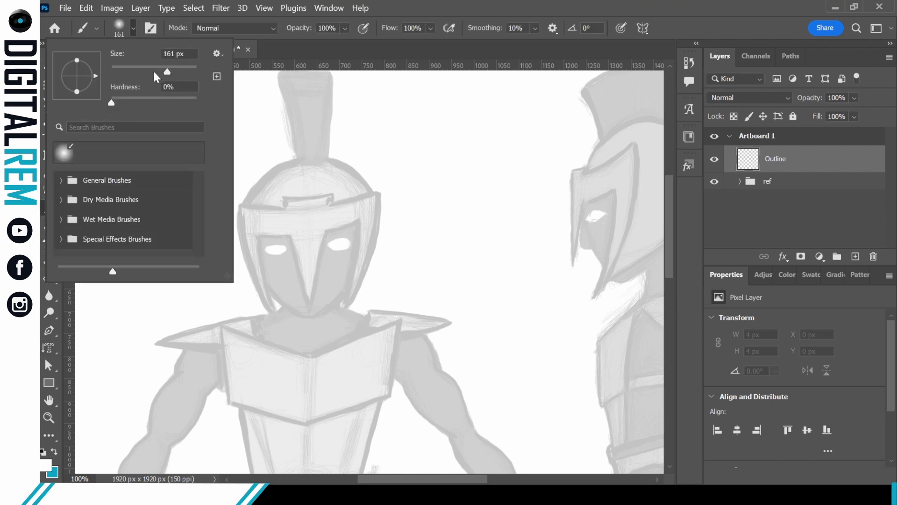
left_click_drag(111, 103, 197, 100)
left_click_drag(168, 72, 114, 69)
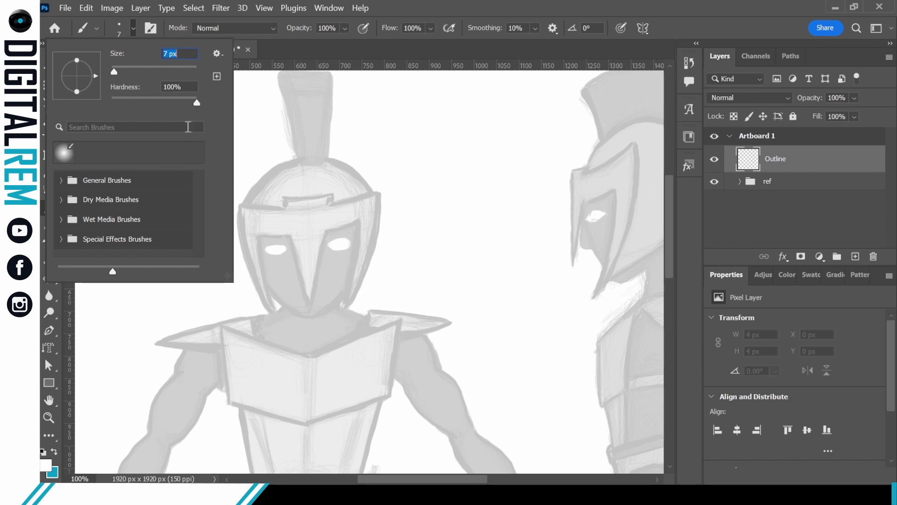
left_click_drag(249, 205, 264, 181)
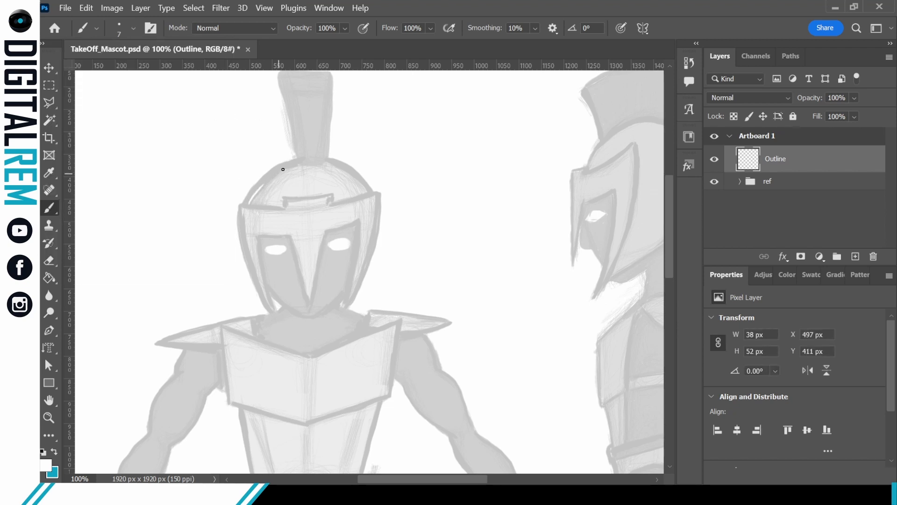
key("ctrl+z")
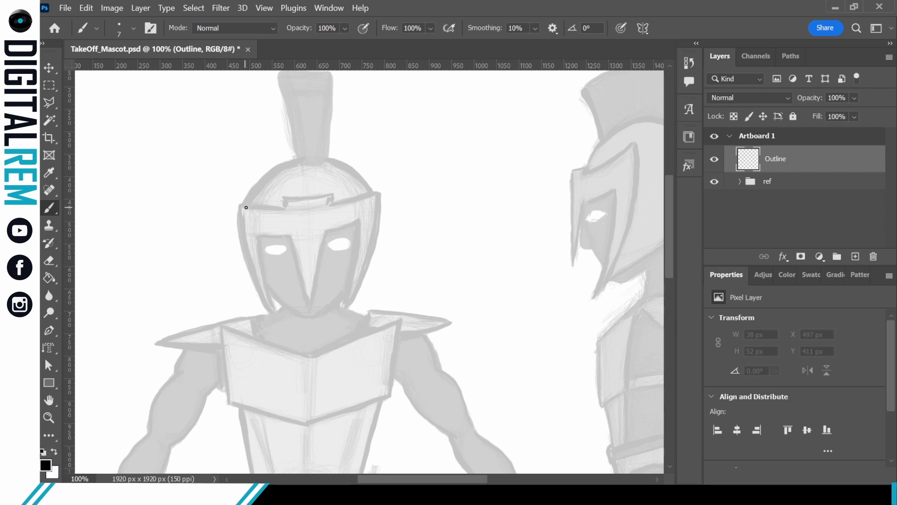
mouse_move(246, 206)
left_mouse_down()
mouse_move(263, 182)
mouse_move(305, 160)
mouse_move(341, 164)
mouse_move(373, 192)
left_mouse_up()
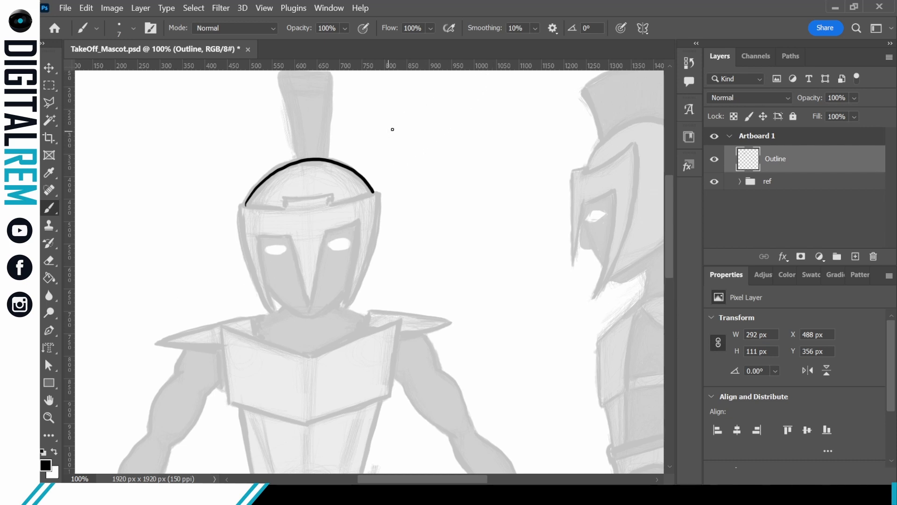
key("ctrl+z")
left_click(535, 29)
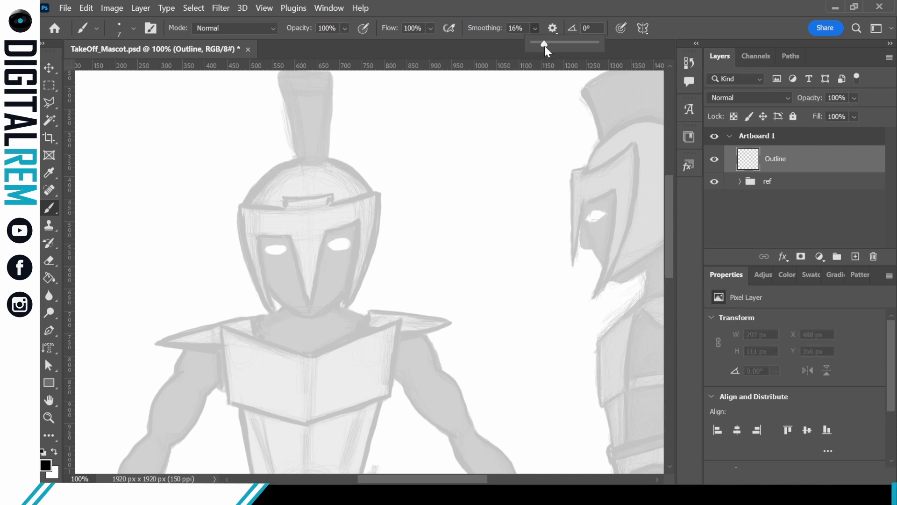
left_click(558, 43)
mouse_move(249, 203)
left_mouse_down()
mouse_move(305, 162)
mouse_move(332, 162)
mouse_move(373, 191)
left_mouse_up()
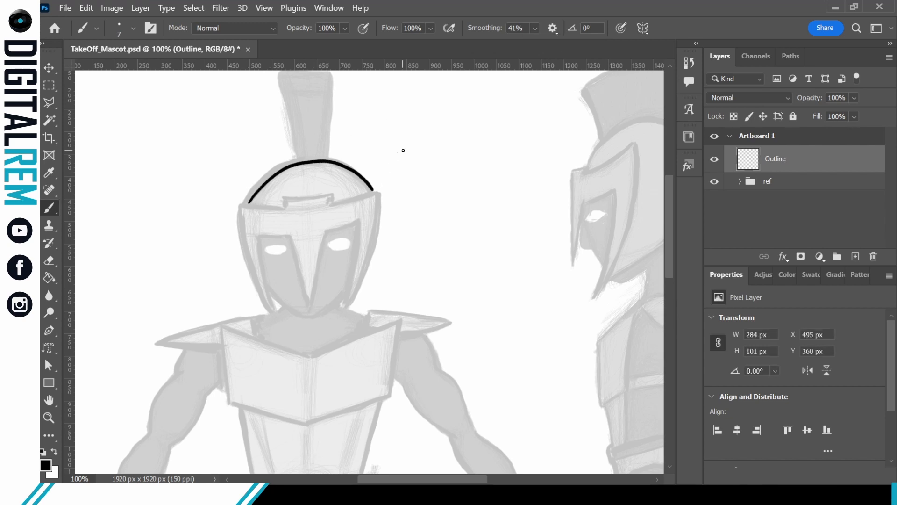
key("ctrl+z")
Step: Raise the brush smoothing to 84% and trace the front figure's helmet dome and notched brow line in black
left_click(535, 29)
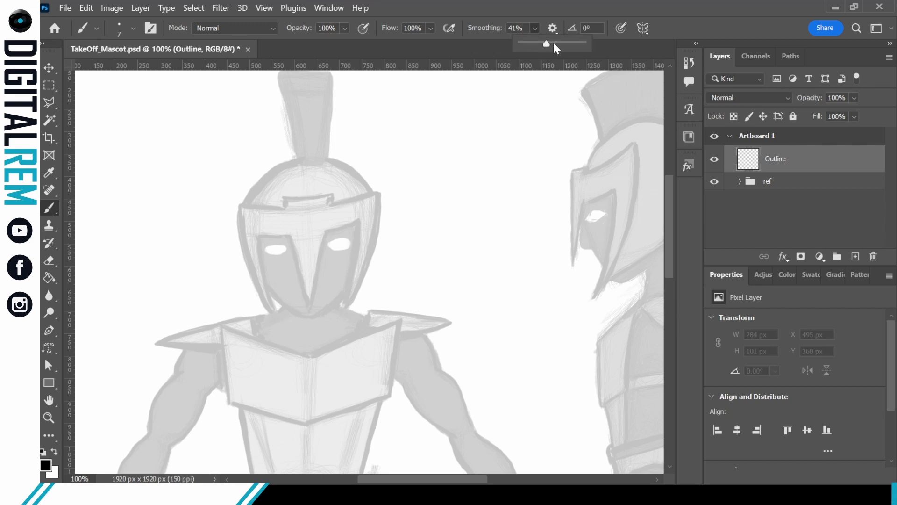
mouse_move(248, 204)
left_mouse_down()
mouse_move(259, 183)
mouse_move(309, 160)
mouse_move(358, 174)
mouse_move(376, 196)
left_mouse_up()
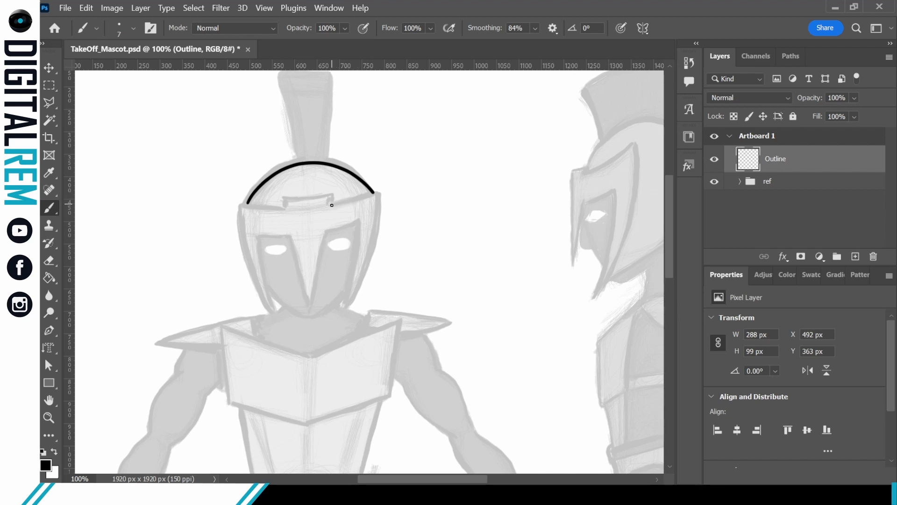
left_click_drag(332, 205, 380, 190)
left_click_drag(242, 204, 283, 208)
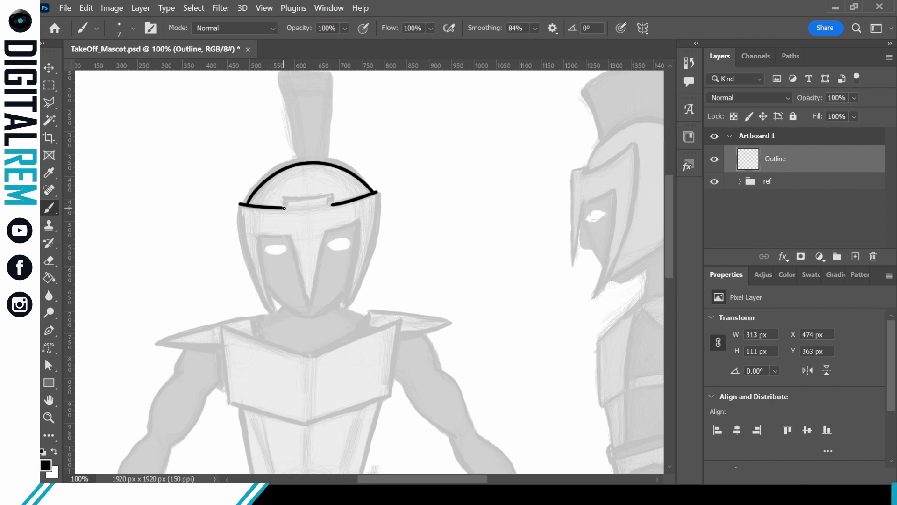
left_click_drag(284, 206, 285, 200)
left_click_drag(332, 204, 333, 197)
left_click_drag(288, 198, 333, 195)
Step: Trace the outer and inner edges of both cheek guards on the front helmet
left_click_drag(274, 313, 239, 204)
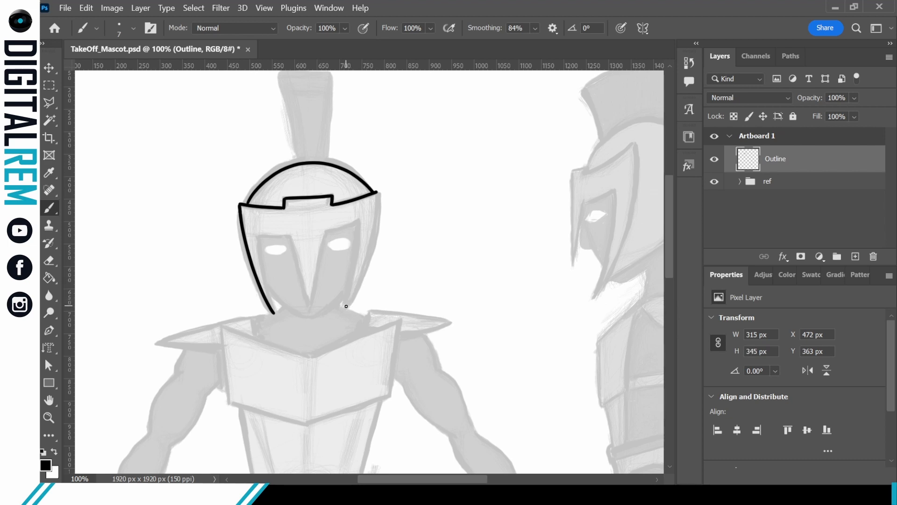
mouse_move(345, 307)
left_mouse_down()
mouse_move(370, 249)
mouse_move(379, 190)
left_mouse_up()
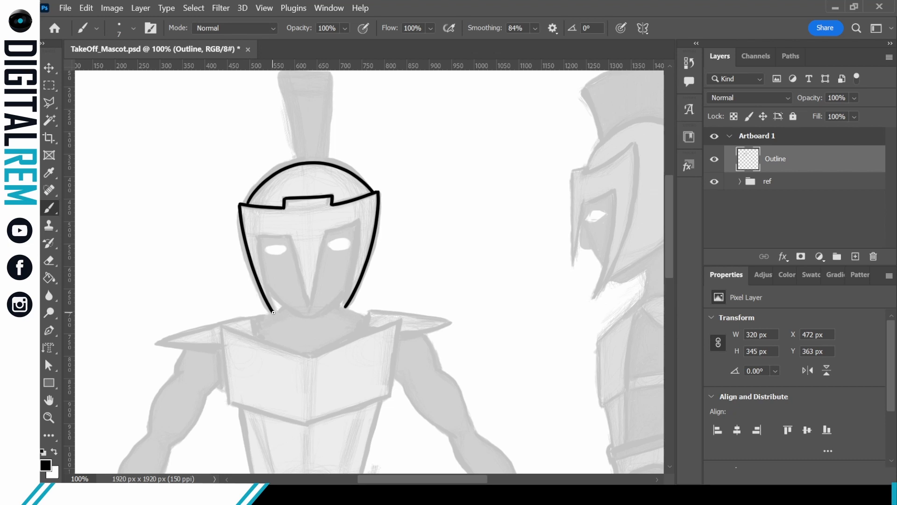
left_click_drag(273, 312, 259, 234)
left_click_drag(347, 303, 361, 219)
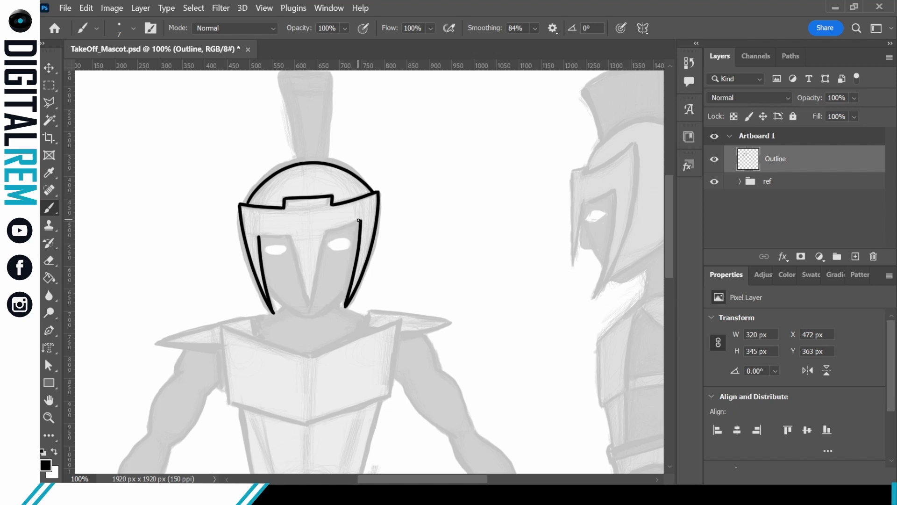
Step: Trace the upper edges of the eye openings, the pointed nose guard and the curved chin
left_click_drag(359, 221, 326, 231)
left_click_drag(257, 236, 290, 235)
left_click_drag(292, 237, 310, 297)
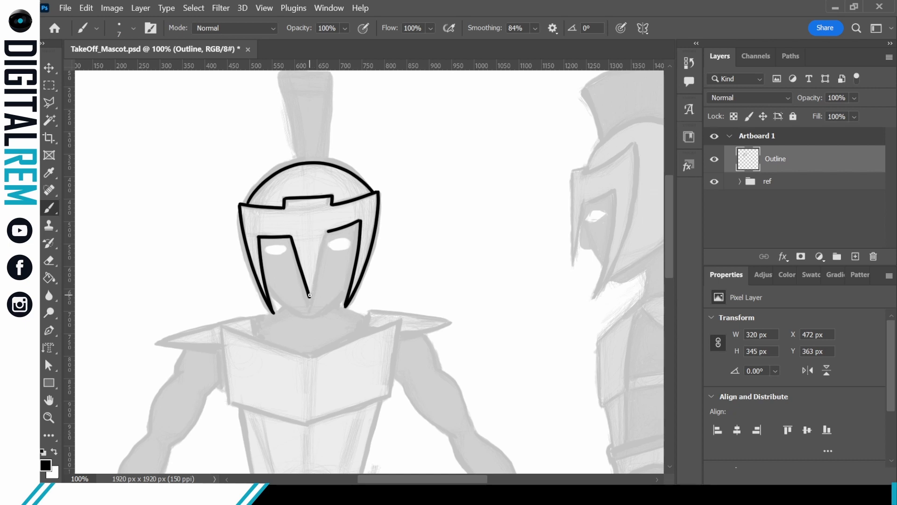
left_click_drag(308, 296, 328, 230)
mouse_move(274, 294)
left_mouse_down()
mouse_move(319, 314)
mouse_move(352, 277)
left_mouse_up()
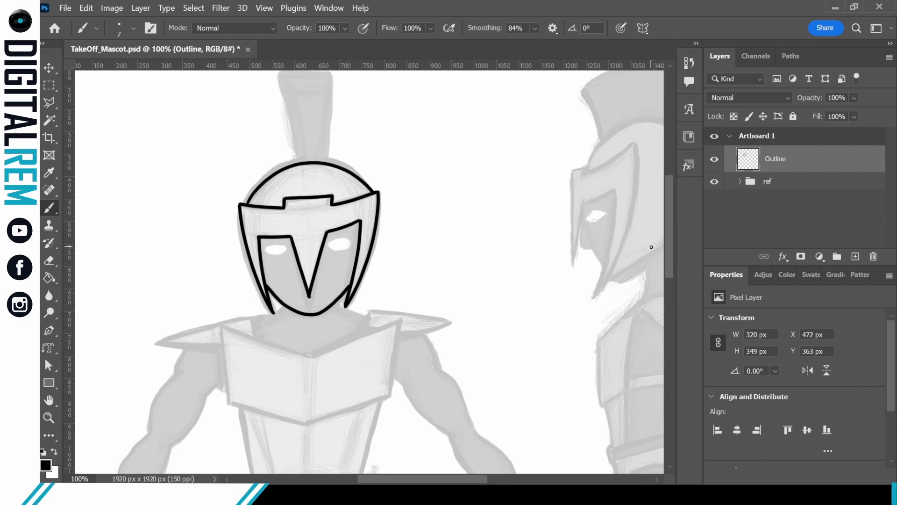
Step: Trace the flared crest on top of the front helmet, redrawing its upper corners
left_click_drag(670, 187, 671, 202)
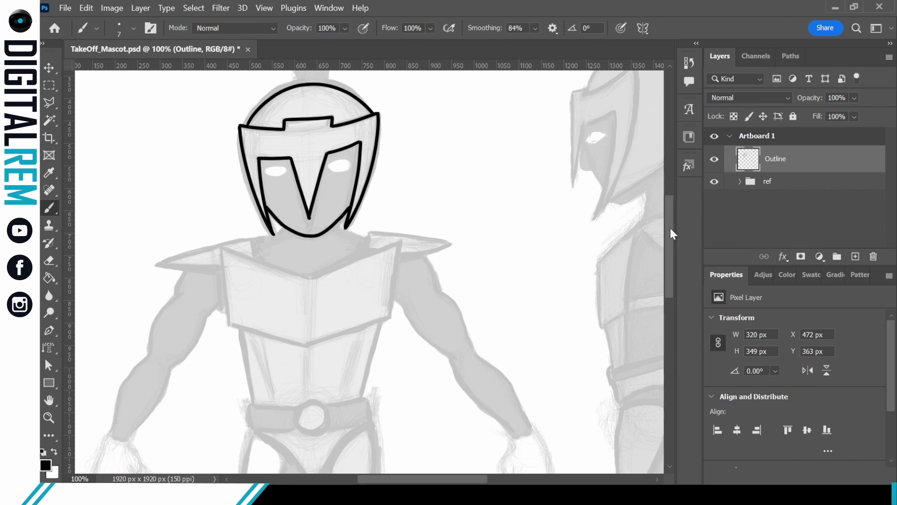
mouse_move(671, 219)
left_mouse_down()
mouse_move(662, 184)
mouse_move(649, 175)
left_mouse_up()
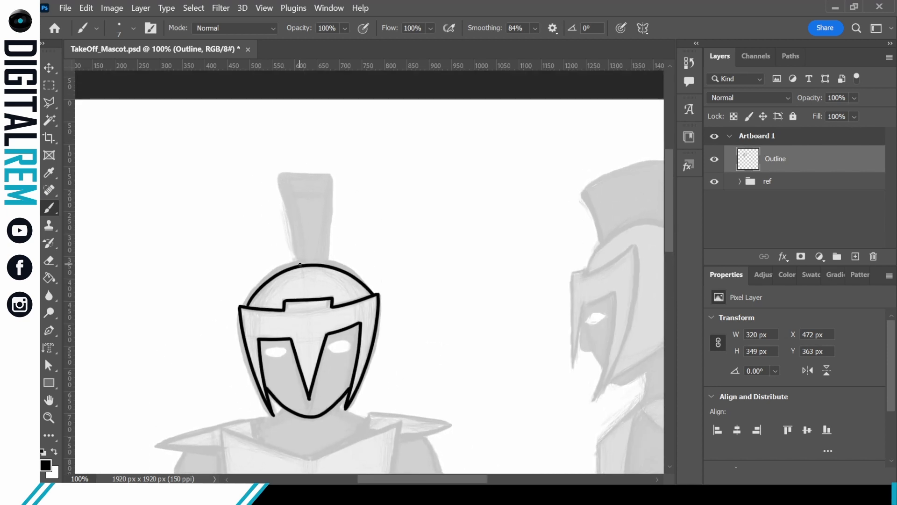
mouse_move(300, 264)
left_mouse_down()
mouse_move(278, 187)
mouse_move(324, 218)
mouse_move(331, 180)
mouse_move(283, 174)
mouse_move(328, 180)
left_mouse_up()
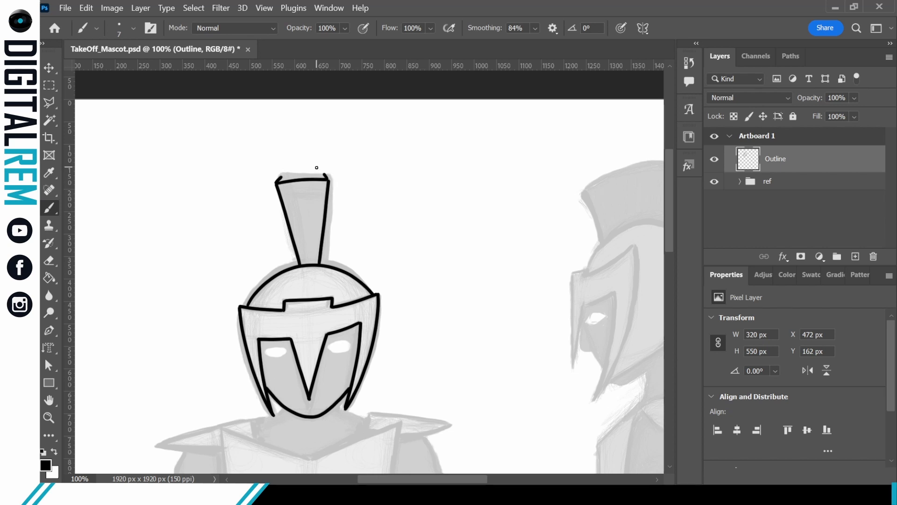
key("ctrl+z")
key("ctrl+z")
mouse_move(276, 183)
left_mouse_down()
mouse_move(286, 171)
mouse_move(320, 168)
mouse_move(285, 172)
left_mouse_up()
Step: Trace the front figure's angular chest plate with V-shaped upper and lower edges
scroll(672, 218, "down", 3)
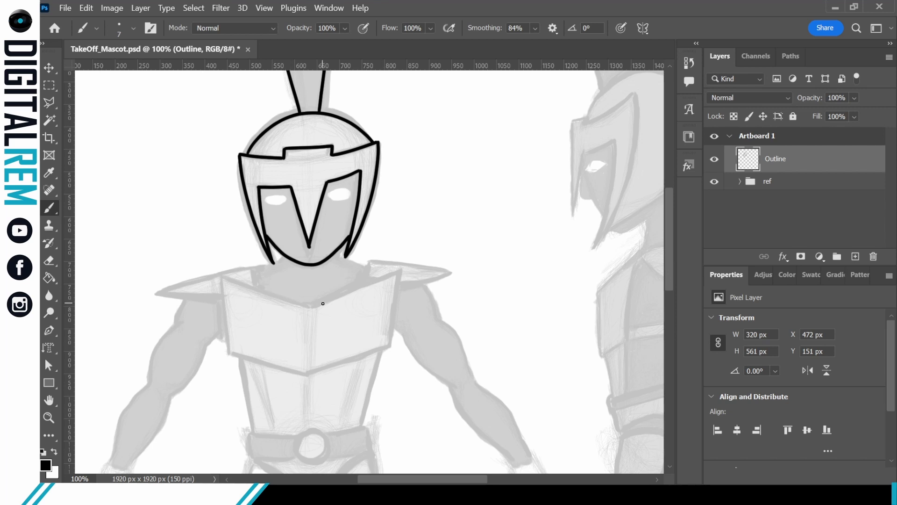
left_click_drag(318, 305, 398, 270)
left_click_drag(316, 306, 222, 275)
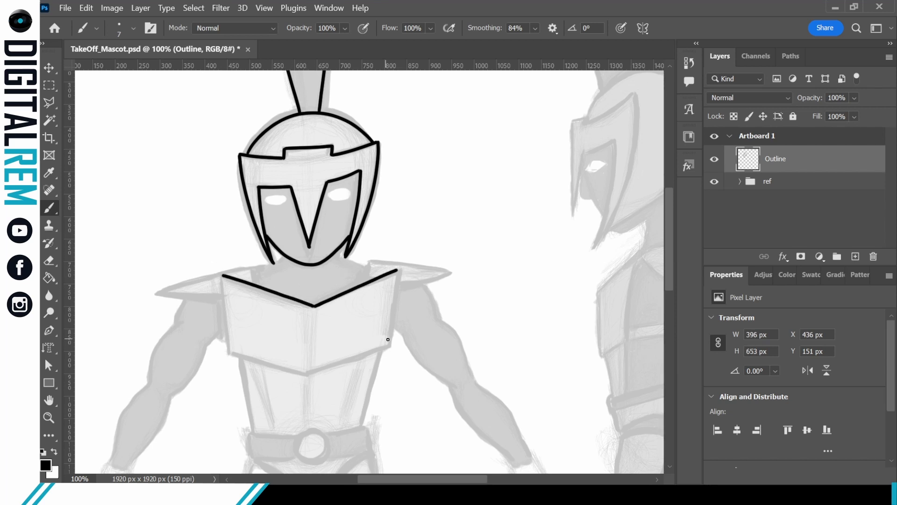
left_click_drag(389, 346, 398, 270)
left_click_drag(232, 353, 221, 275)
left_click_drag(316, 370, 389, 347)
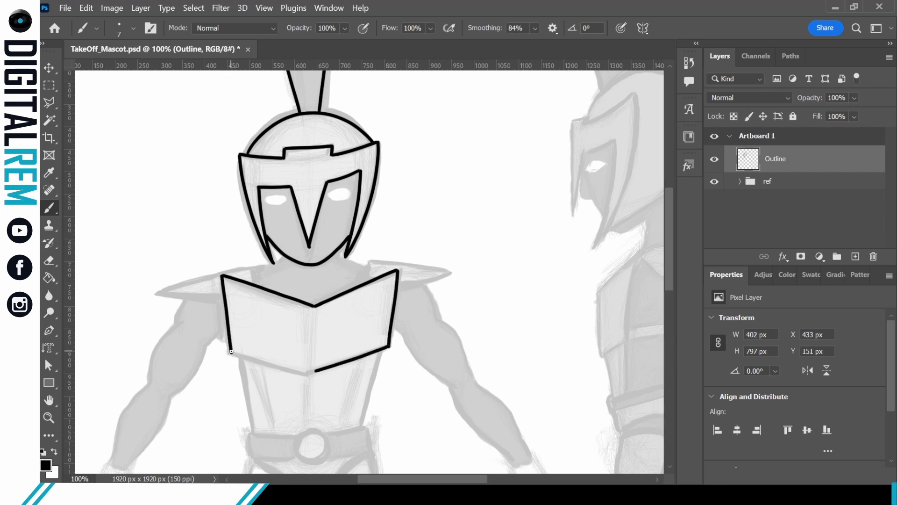
left_click_drag(230, 351, 310, 373)
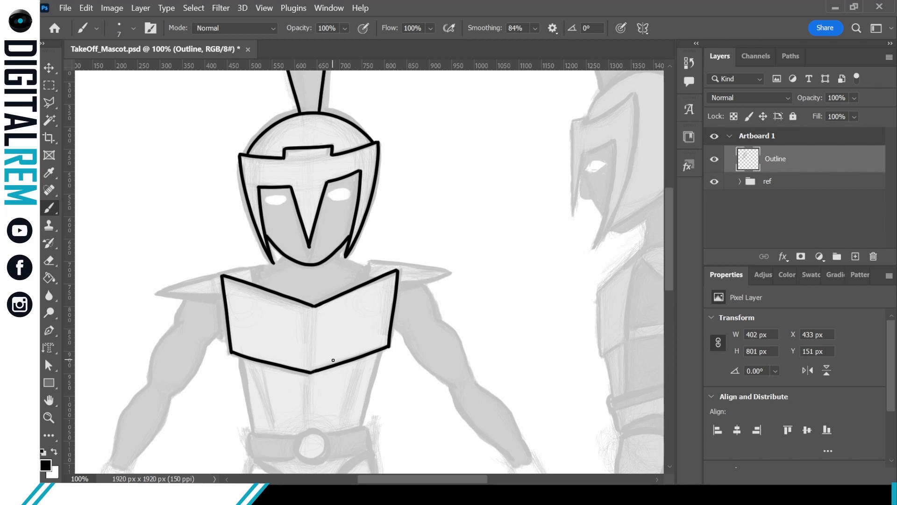
Step: Trace the pointed shoulder guards on both sides of the chest plate
left_click_drag(155, 293, 251, 270)
left_click_drag(369, 261, 452, 270)
left_click_drag(398, 292, 451, 270)
left_click_drag(367, 274, 363, 283)
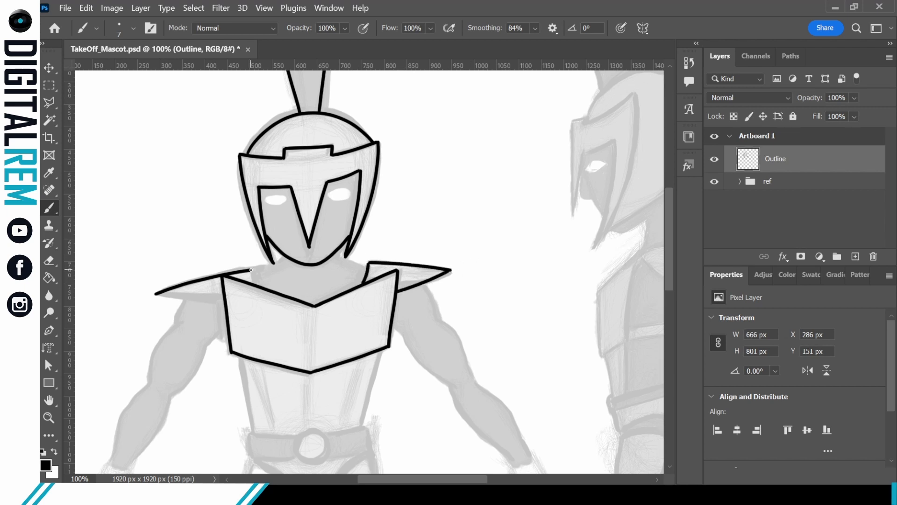
mouse_move(156, 293)
left_mouse_down()
mouse_move(202, 301)
mouse_move(221, 292)
left_mouse_up()
Step: Trace the sides of the waist and the belt with its round buckle
left_click_drag(239, 357, 261, 436)
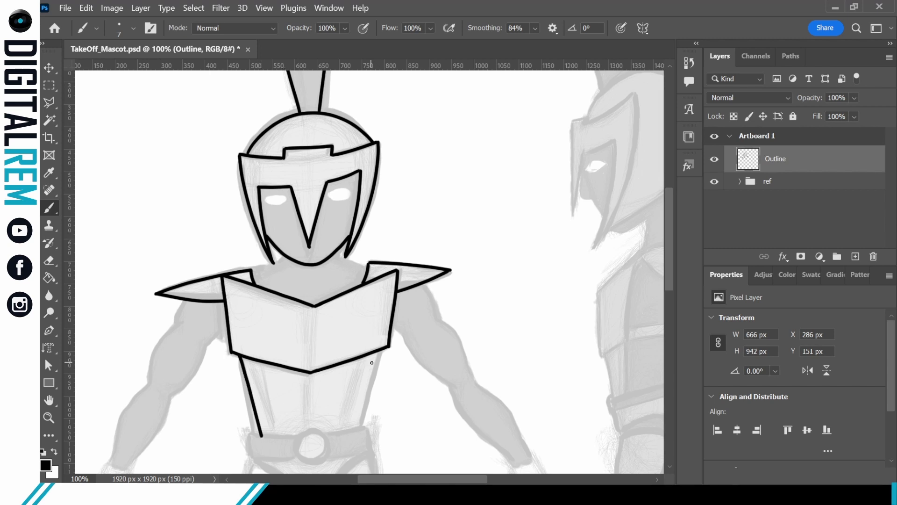
left_click_drag(379, 352, 361, 426)
mouse_move(670, 200)
left_mouse_down()
mouse_move(671, 217)
mouse_move(679, 211)
mouse_move(675, 201)
mouse_move(670, 277)
left_mouse_up()
mouse_move(314, 247)
left_mouse_down()
mouse_move(298, 264)
mouse_move(318, 280)
mouse_move(323, 249)
mouse_move(365, 242)
left_mouse_up()
left_click_drag(252, 252, 368, 265)
key("ctrl+z")
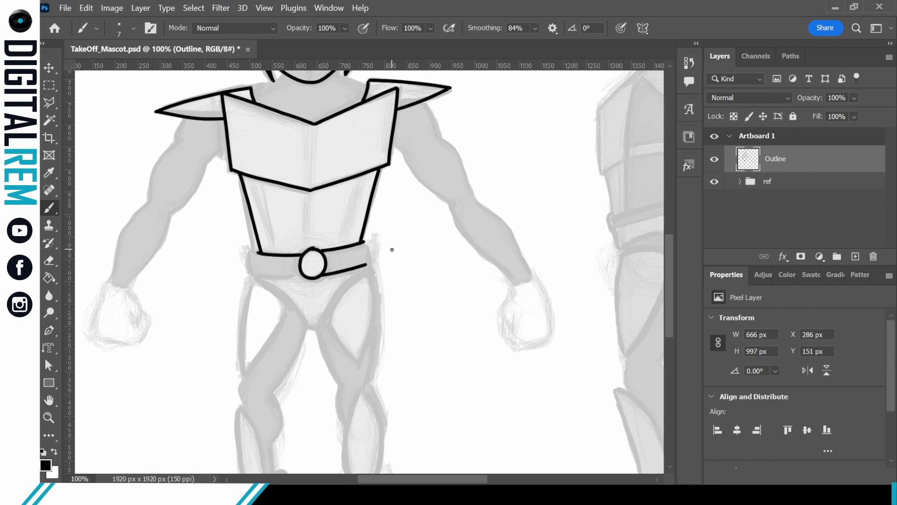
left_click_drag(292, 276, 259, 276)
left_click_drag(365, 242, 366, 265)
key("ctrl+z")
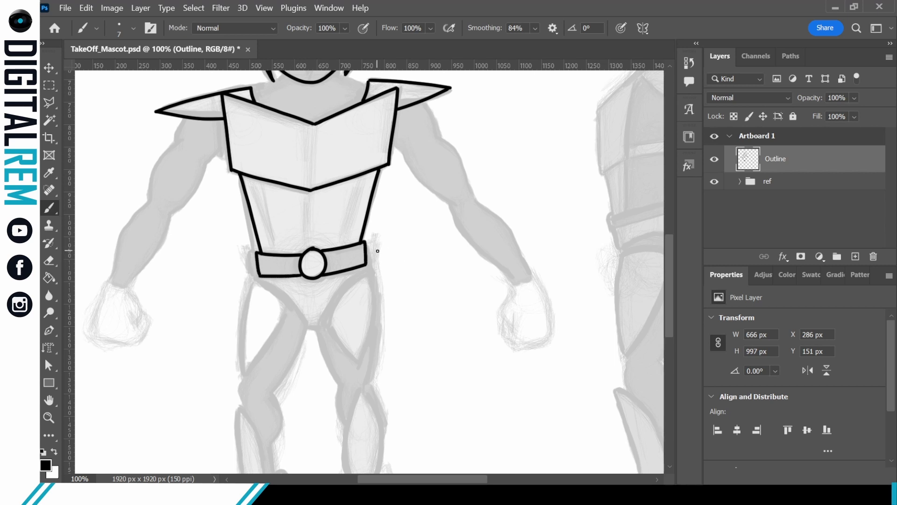
left_click_drag(262, 181, 282, 256)
left_click_drag(358, 182, 341, 248)
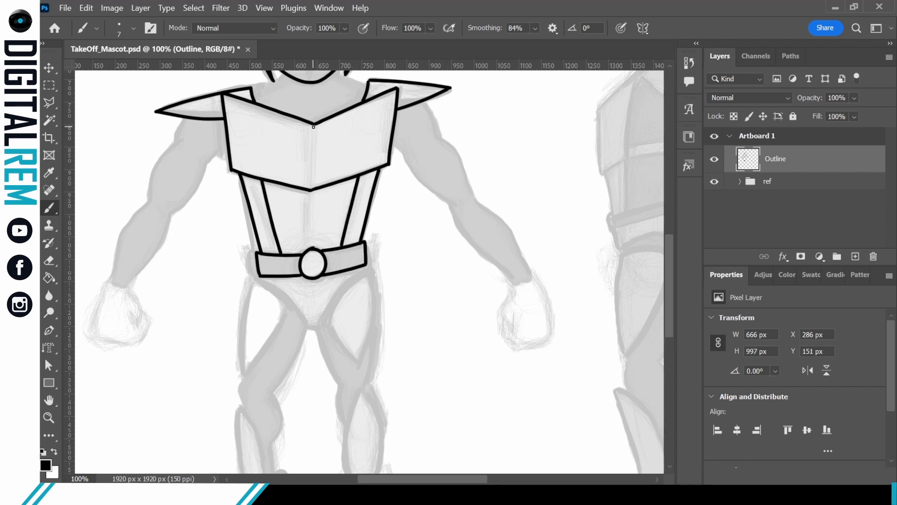
key("ctrl+z")
key("ctrl+z")
Step: Trace the front figure's briefs below the belt, with curved leg openings meeting in a narrow flat bottom
scroll(668, 263, "down", 2)
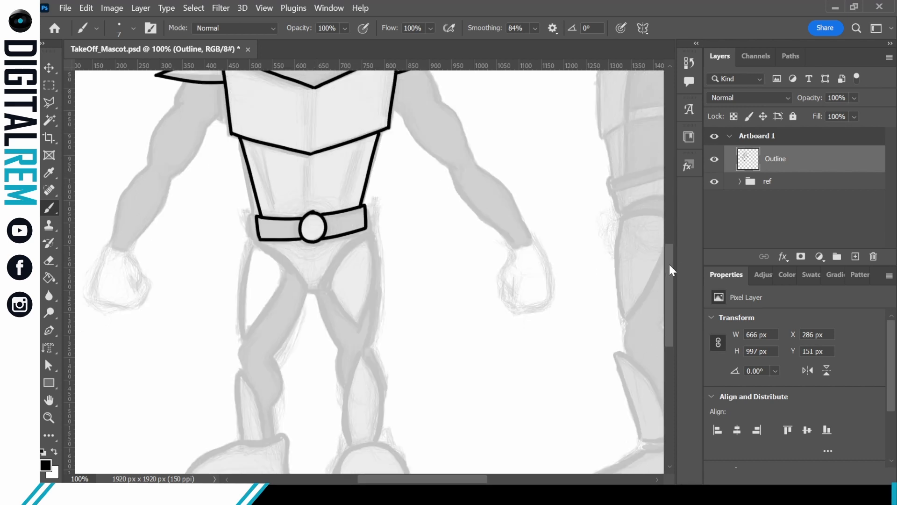
left_click_drag(259, 236, 261, 243)
mouse_move(365, 228)
left_mouse_down()
mouse_move(334, 256)
mouse_move(319, 288)
left_mouse_up()
left_click_drag(261, 242, 320, 291)
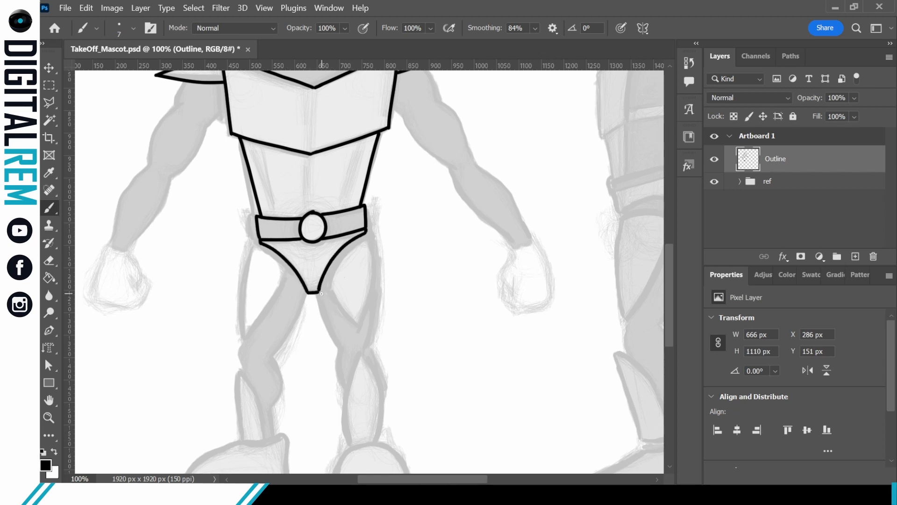
Step: Trace the front figure's pointed thigh guards and the curved shin guards on both legs
left_click_drag(329, 287, 367, 240)
mouse_move(254, 245)
left_mouse_down()
mouse_move(288, 272)
mouse_move(257, 321)
mouse_move(292, 253)
mouse_move(243, 313)
mouse_move(253, 243)
left_mouse_up()
mouse_move(328, 288)
left_mouse_down()
mouse_move(360, 327)
mouse_move(371, 239)
left_mouse_up()
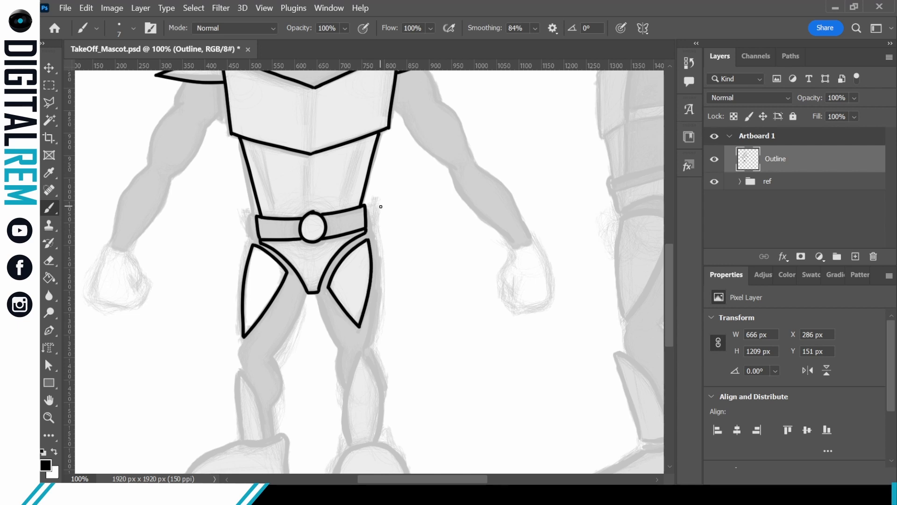
mouse_move(238, 377)
left_mouse_down()
mouse_move(243, 436)
mouse_move(256, 397)
mouse_move(265, 438)
left_mouse_up()
mouse_move(362, 352)
left_mouse_down()
mouse_move(349, 388)
mouse_move(349, 443)
mouse_move(381, 411)
mouse_move(378, 438)
left_mouse_up()
Step: Trace both front-view boots with their thick rounded soles and close the bottom edge of the shin guard
scroll(355, 374, "down", 5)
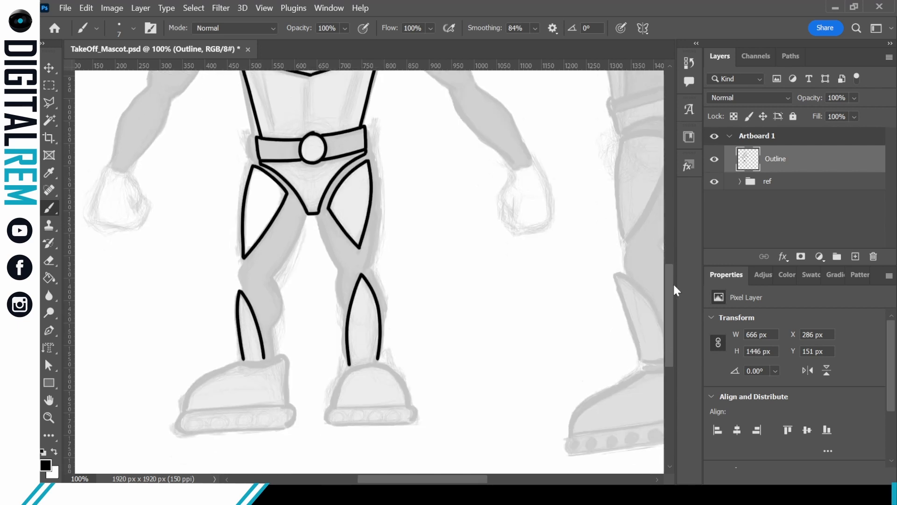
mouse_move(336, 346)
left_mouse_down()
mouse_move(344, 314)
mouse_move(372, 299)
mouse_move(390, 305)
mouse_move(410, 345)
left_mouse_up()
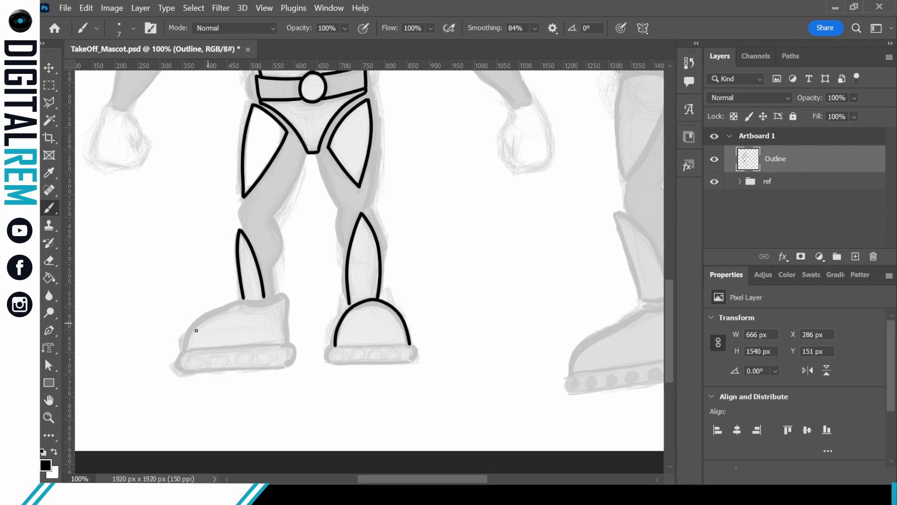
mouse_move(188, 348)
left_mouse_down()
mouse_move(204, 314)
mouse_move(287, 298)
mouse_move(288, 345)
left_mouse_up()
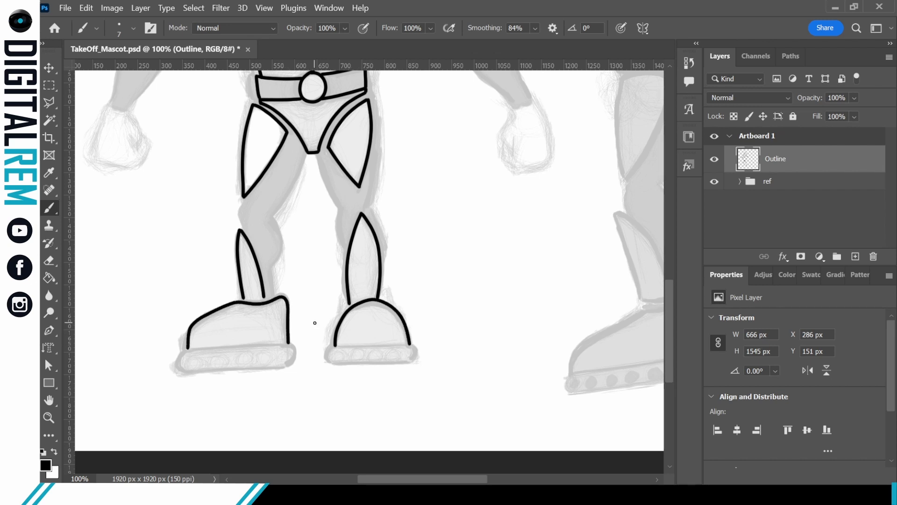
left_click_drag(244, 297, 264, 297)
mouse_move(188, 349)
left_mouse_down()
mouse_move(410, 344)
mouse_move(194, 374)
mouse_move(289, 366)
mouse_move(300, 349)
mouse_move(291, 344)
mouse_move(351, 367)
mouse_move(413, 360)
mouse_move(412, 345)
left_mouse_up()
Step: Trace the side-view helmet: its pointed brow and cheek guard, eye opening, rounded dome and lower back edge
scroll(668, 296, "up", 5)
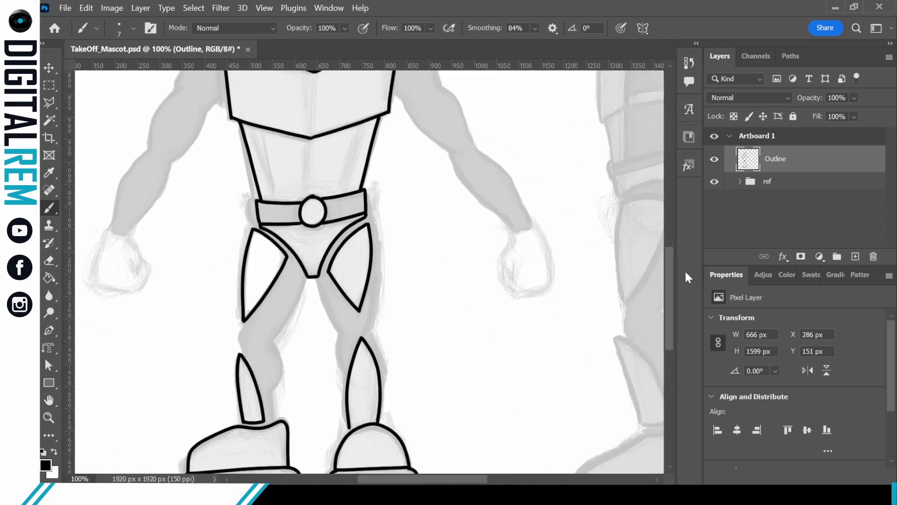
left_click_drag(463, 479, 502, 479)
left_click_drag(671, 269, 668, 185)
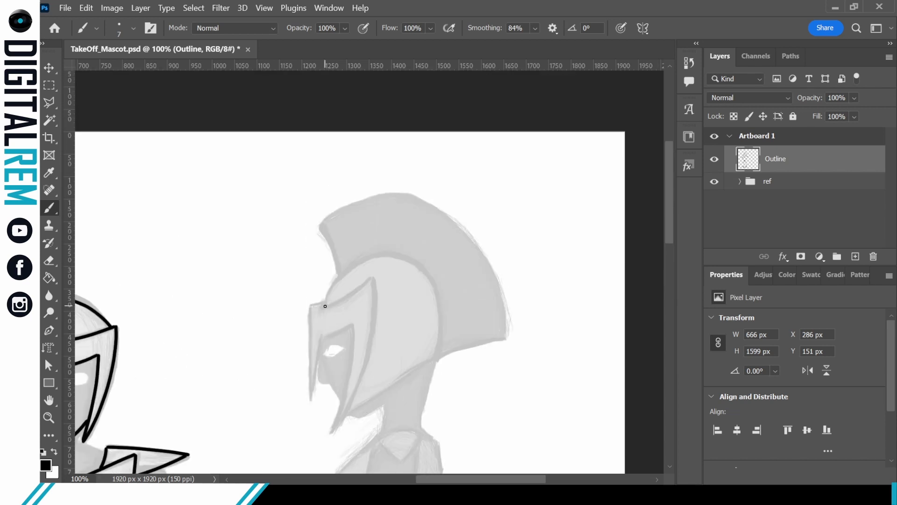
mouse_move(325, 306)
left_mouse_down()
mouse_move(308, 307)
mouse_move(372, 278)
left_mouse_up()
mouse_move(336, 426)
left_mouse_down()
mouse_move(373, 330)
mouse_move(373, 280)
left_mouse_up()
left_click_drag(333, 425, 353, 322)
mouse_move(313, 396)
left_mouse_down()
mouse_move(321, 339)
mouse_move(309, 355)
mouse_move(309, 305)
mouse_move(346, 274)
mouse_move(421, 262)
mouse_move(444, 330)
mouse_move(435, 356)
left_mouse_up()
left_click_drag(345, 412, 436, 356)
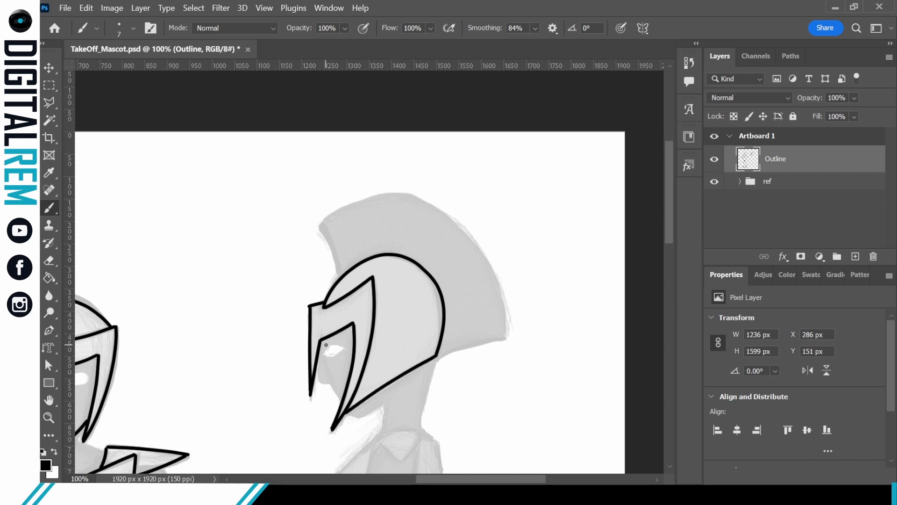
Step: Trace the large curved crest running over the top and back of the side-view helmet
left_click_drag(340, 278, 319, 227)
left_click_drag(437, 356, 501, 340)
mouse_move(318, 225)
left_mouse_down()
mouse_move(375, 197)
mouse_move(486, 254)
mouse_move(501, 339)
left_mouse_up()
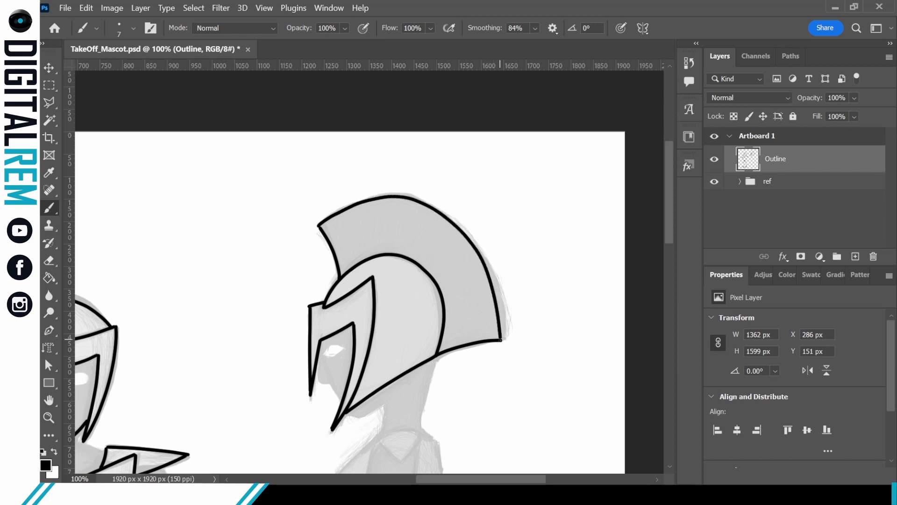
Step: Trace the side figure's triangular shoulder piece and the angular front chest plate, redrawing the plate's upper lines as connected edges
scroll(380, 205, "down", 5)
mouse_move(381, 200)
left_mouse_down()
mouse_move(398, 220)
mouse_move(422, 191)
left_mouse_up()
left_click_drag(377, 195, 422, 191)
left_click_drag(363, 336, 364, 285)
left_click_drag(334, 234, 367, 204)
left_click_drag(364, 282, 371, 225)
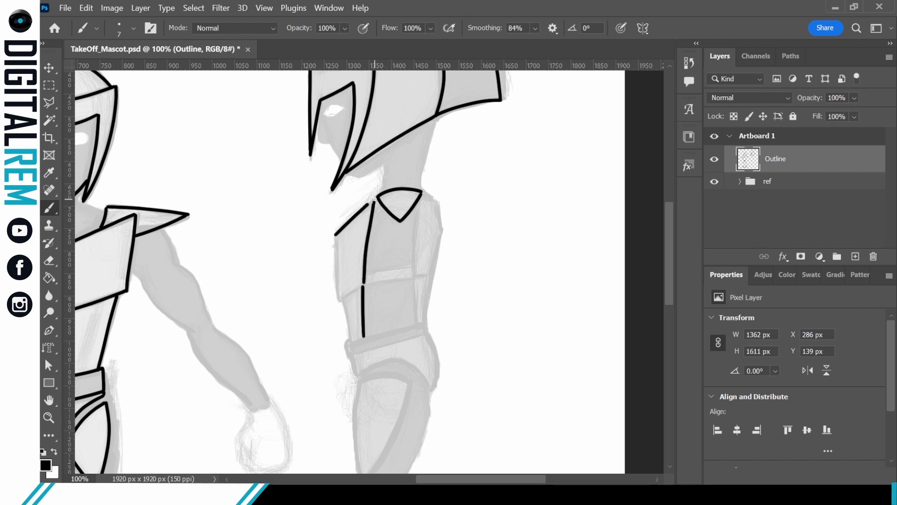
key("ctrl+z")
key("ctrl+z")
mouse_move(368, 279)
left_mouse_down()
mouse_move(375, 201)
mouse_move(338, 237)
left_mouse_up()
left_click_drag(337, 300, 337, 237)
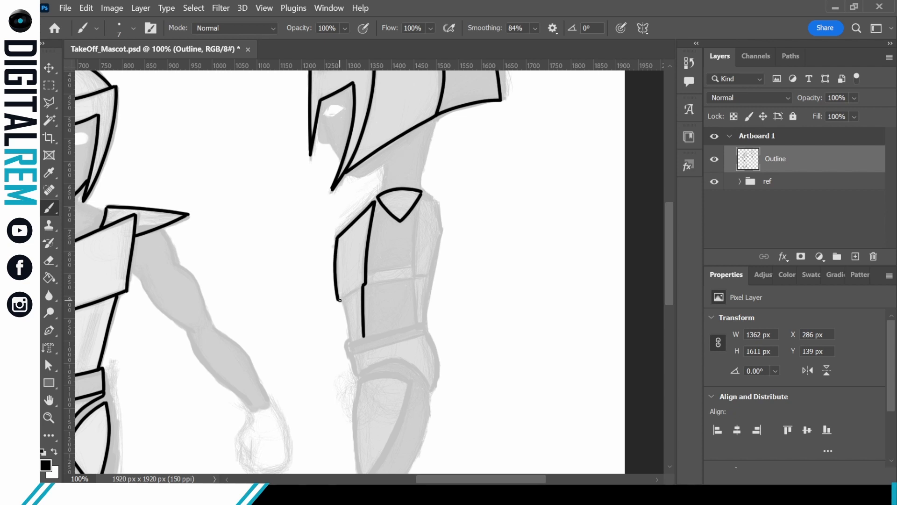
Step: Trace the front edge of the side figure's abdomen and the tapered back plate
left_click_drag(338, 300, 350, 342)
mouse_move(422, 197)
left_mouse_down()
mouse_move(416, 276)
mouse_move(438, 214)
mouse_move(442, 230)
mouse_move(426, 323)
left_mouse_up()
left_click_drag(416, 276, 422, 324)
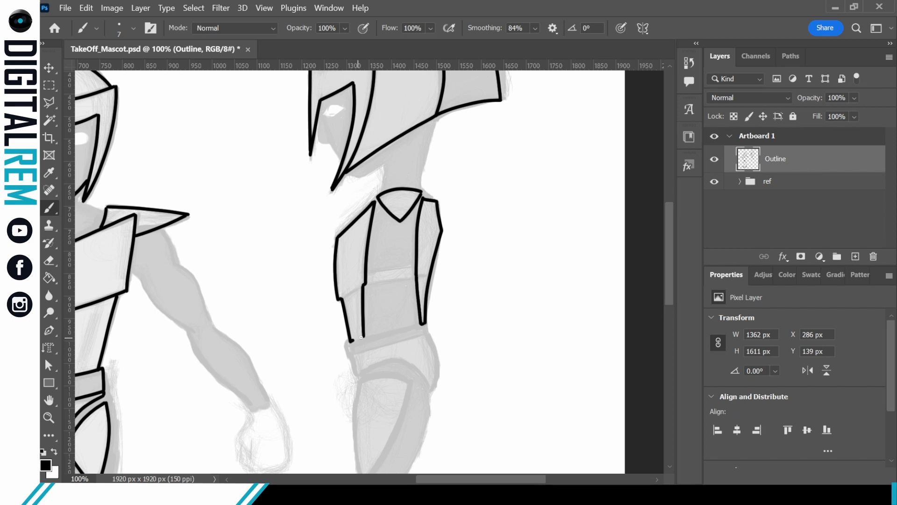
Step: Trace the side figure's belt with its buckle, the briefs below it, and the narrow band across the torso's side
mouse_move(350, 341)
left_mouse_down()
mouse_move(425, 323)
mouse_move(427, 335)
left_mouse_up()
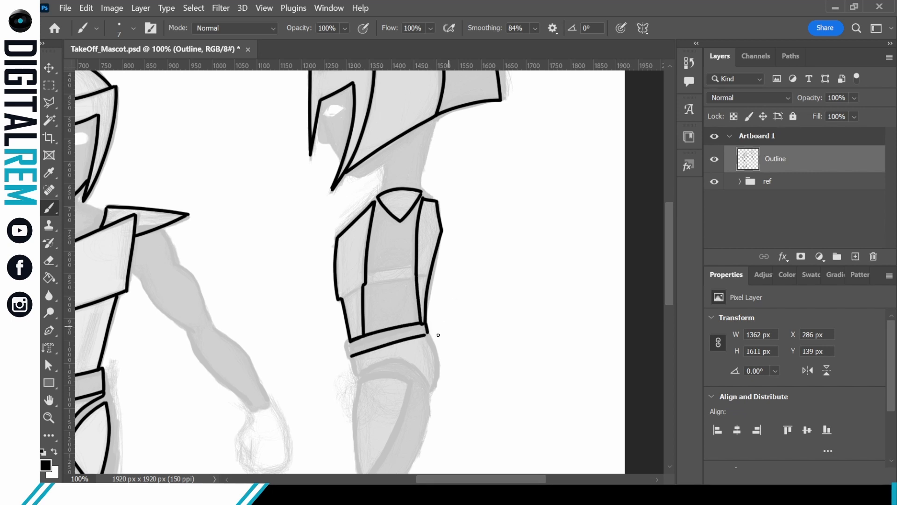
left_click_drag(349, 341, 352, 358)
mouse_move(350, 339)
left_mouse_down()
mouse_move(355, 371)
mouse_move(374, 363)
mouse_move(416, 372)
mouse_move(429, 396)
left_mouse_up()
left_click_drag(426, 334, 429, 393)
mouse_move(668, 222)
left_mouse_down()
mouse_move(664, 241)
mouse_move(668, 223)
left_mouse_up()
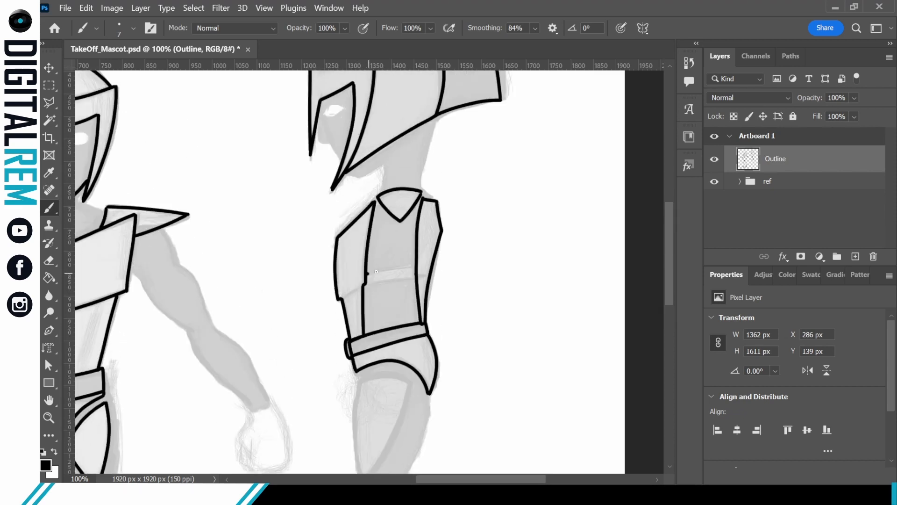
mouse_move(367, 273)
left_mouse_down()
mouse_move(415, 266)
mouse_move(415, 276)
left_mouse_up()
Step: Trace the side figure's pointed thigh guard and the curved shin guard below the knee
left_click_drag(668, 205, 669, 255)
mouse_move(360, 189)
left_mouse_down()
mouse_move(359, 285)
mouse_move(356, 260)
mouse_move(370, 276)
mouse_move(416, 186)
left_mouse_up()
key("ctrl+z")
mouse_move(354, 327)
left_mouse_down()
mouse_move(378, 409)
mouse_move(372, 340)
mouse_move(394, 363)
mouse_move(374, 336)
mouse_move(409, 408)
mouse_move(397, 410)
mouse_move(411, 408)
left_mouse_up()
key("ctrl+z")
Step: Trace the side-view boot and its thick sole, redrawing the sole with rounded ends
scroll(313, 394, "down", 3)
mouse_move(312, 394)
left_mouse_down()
mouse_move(369, 337)
mouse_move(428, 318)
mouse_move(434, 381)
mouse_move(401, 378)
mouse_move(433, 378)
mouse_move(314, 413)
left_mouse_up()
left_click_drag(436, 377, 432, 401)
left_click_drag(315, 414, 434, 398)
key("ctrl+z")
key("ctrl+z")
key("ctrl+z")
mouse_move(312, 395)
left_mouse_down()
mouse_move(306, 413)
mouse_move(442, 394)
left_mouse_up()
key("ctrl+z")
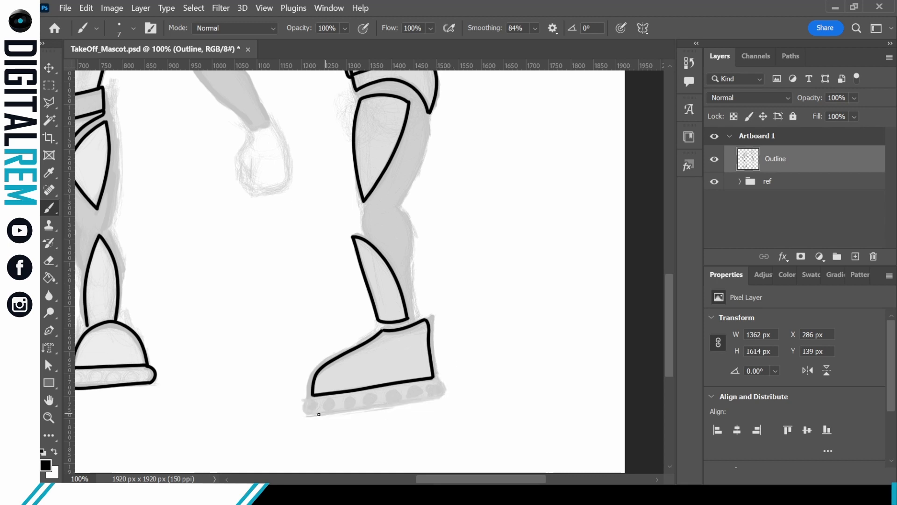
mouse_move(312, 396)
left_mouse_down()
mouse_move(307, 414)
mouse_move(425, 401)
mouse_move(446, 388)
mouse_move(437, 398)
mouse_move(320, 418)
mouse_move(433, 398)
mouse_move(443, 387)
left_mouse_up()
key("ctrl+z")
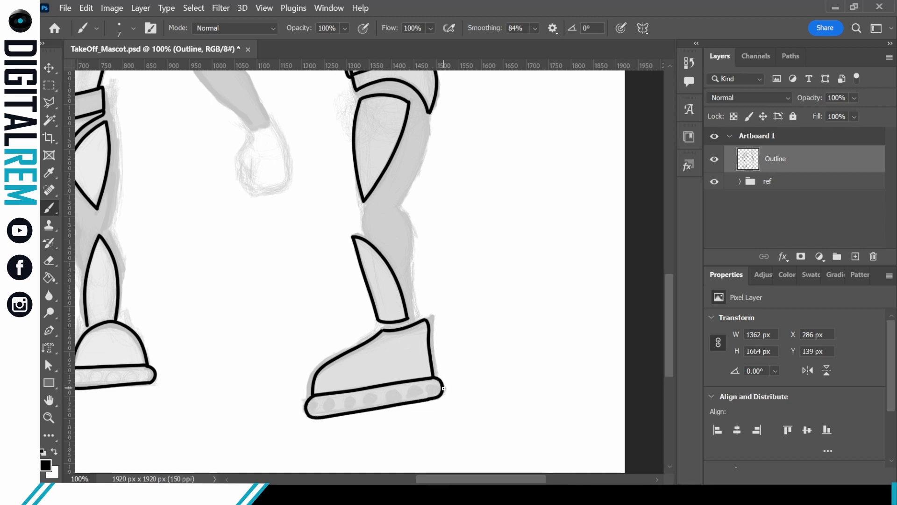
scroll(443, 388, "up", 10)
scroll(435, 337, "down", 3)
left_click_drag(503, 479, 453, 480)
left_click_drag(668, 213, 660, 269)
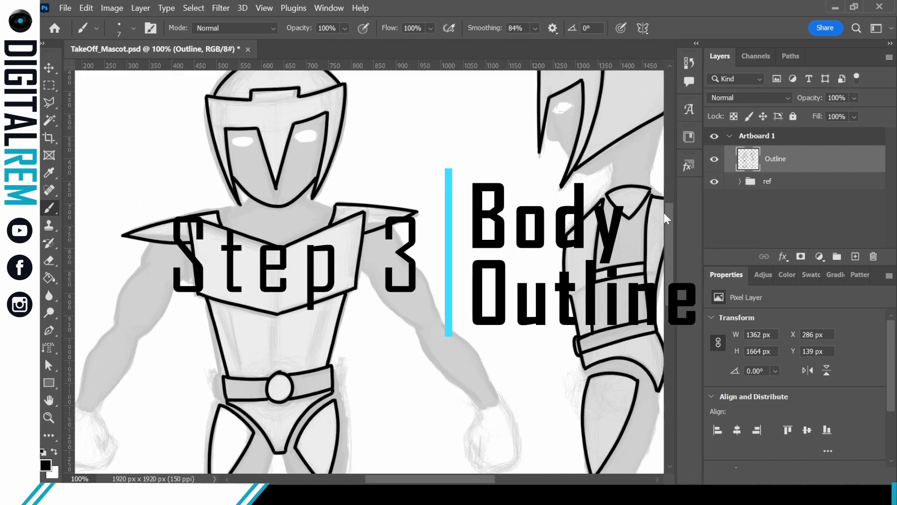
key("ctrl+minus")
key("ctrl+minus")
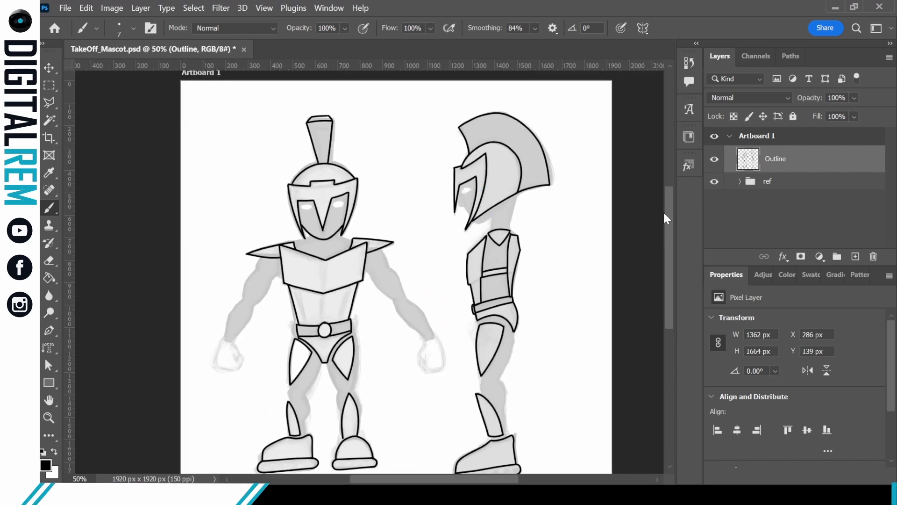
mouse_move(668, 281)
left_mouse_down()
mouse_move(669, 293)
mouse_move(671, 277)
left_mouse_up()
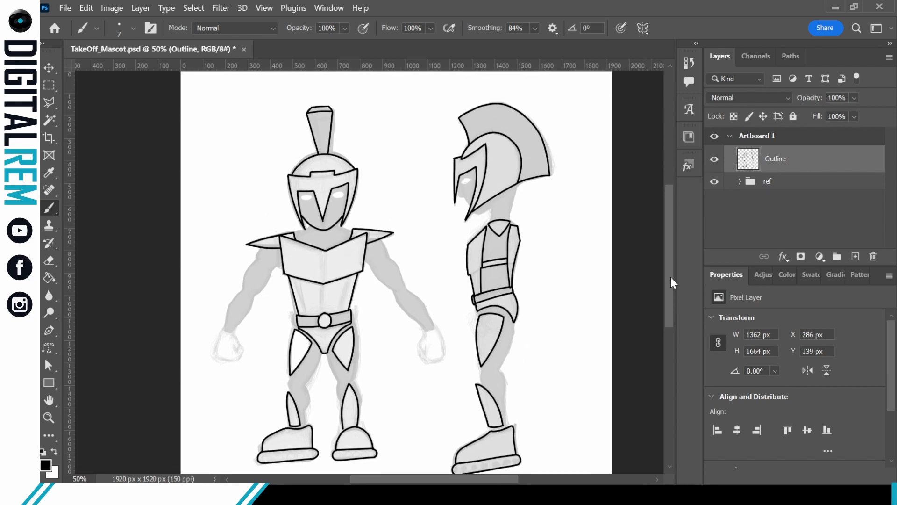
Step: Rename the Outline layer as Outline_Armor and add a new empty layer above it
double_click(773, 160)
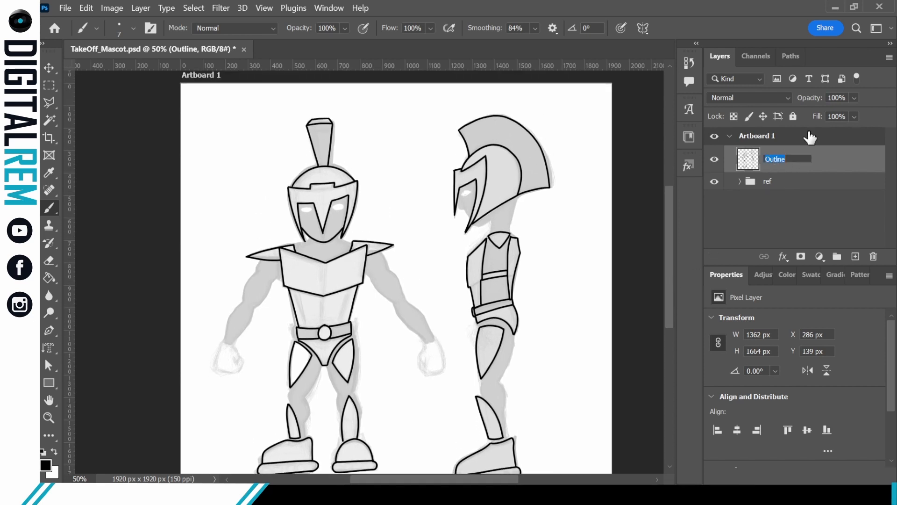
key("Right")
type("Armor")
key("Return")
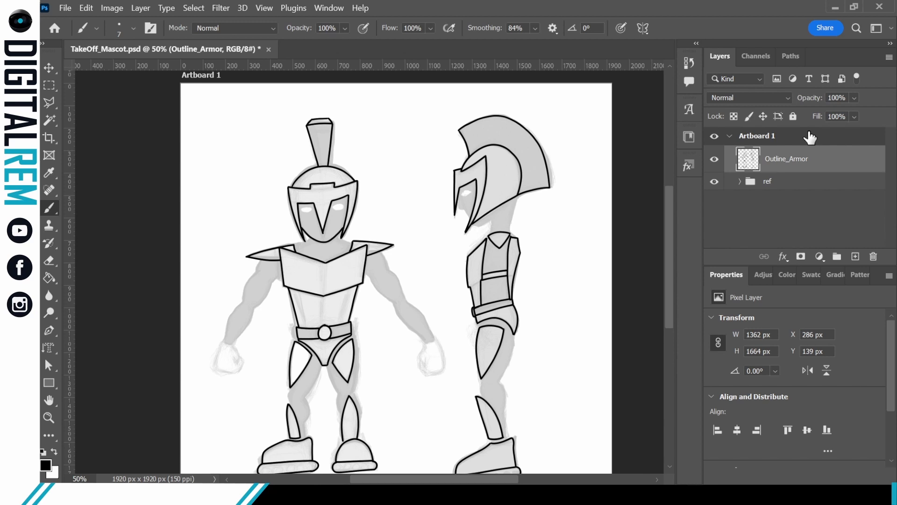
left_click(855, 256)
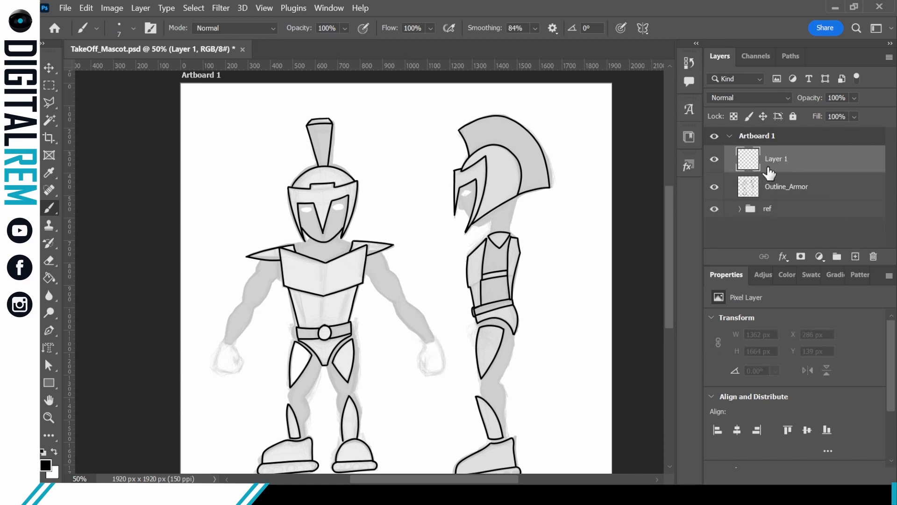
Step: Erase the chin line between the helmet's cheek guards on the front figure from the Outline_Armor layer
left_click(827, 183)
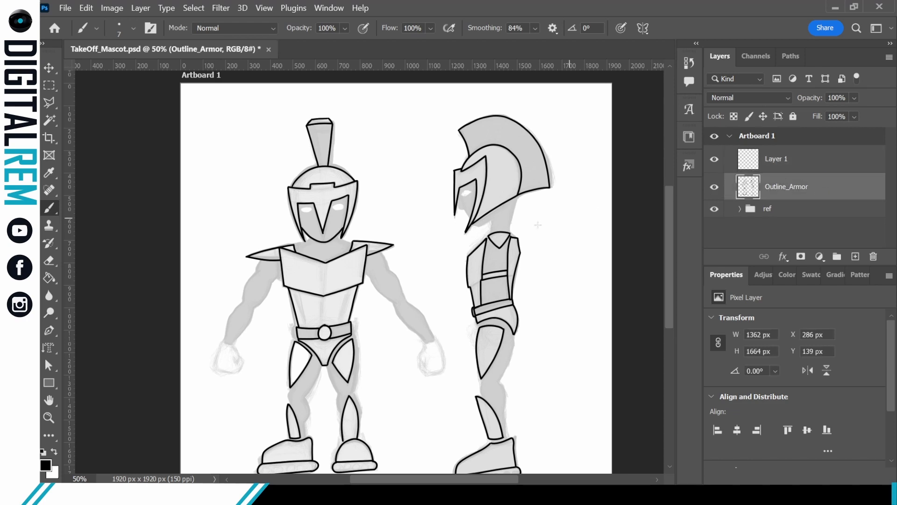
key("ctrl+plus")
key("ctrl+plus")
key("ctrl+plus")
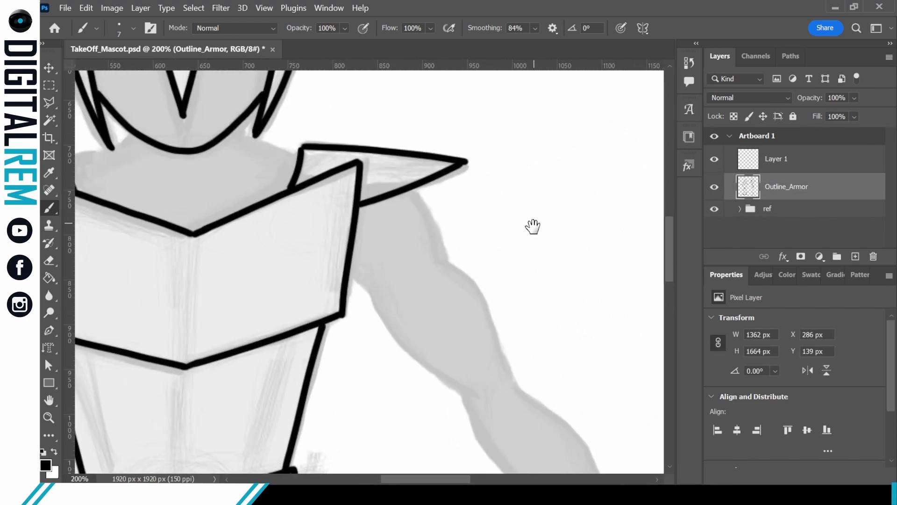
left_click_drag(510, 252, 579, 313)
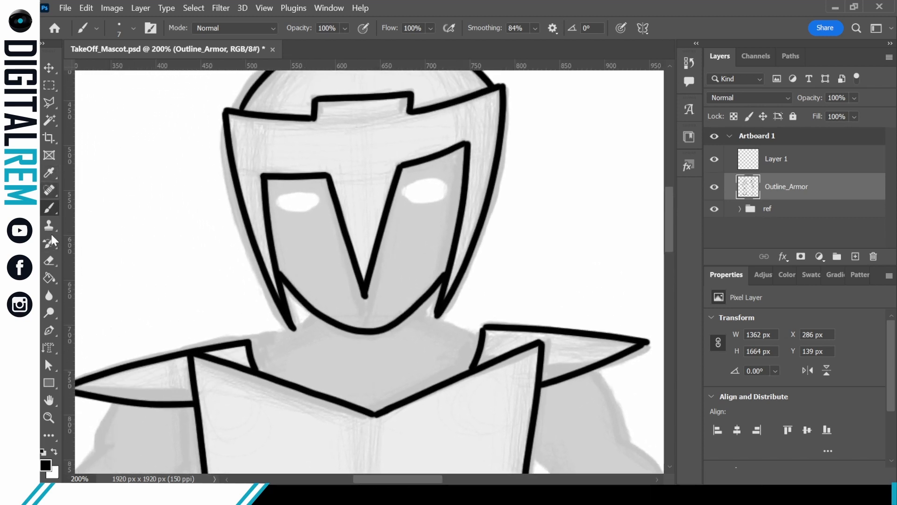
left_click(50, 262)
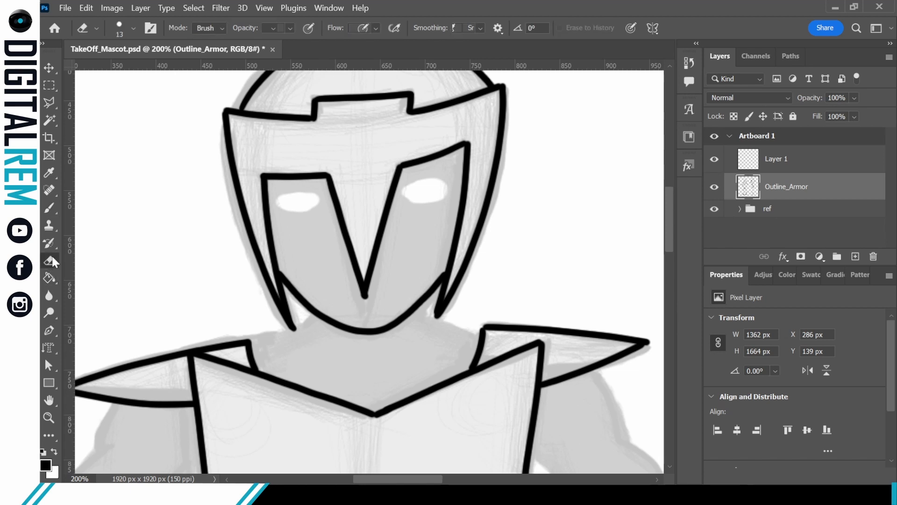
mouse_move(288, 268)
left_mouse_down()
mouse_move(325, 326)
mouse_move(365, 343)
mouse_move(367, 326)
mouse_move(386, 328)
left_mouse_up()
mouse_move(447, 265)
left_mouse_down()
mouse_move(434, 291)
mouse_move(406, 319)
mouse_move(402, 311)
mouse_move(388, 341)
left_mouse_up()
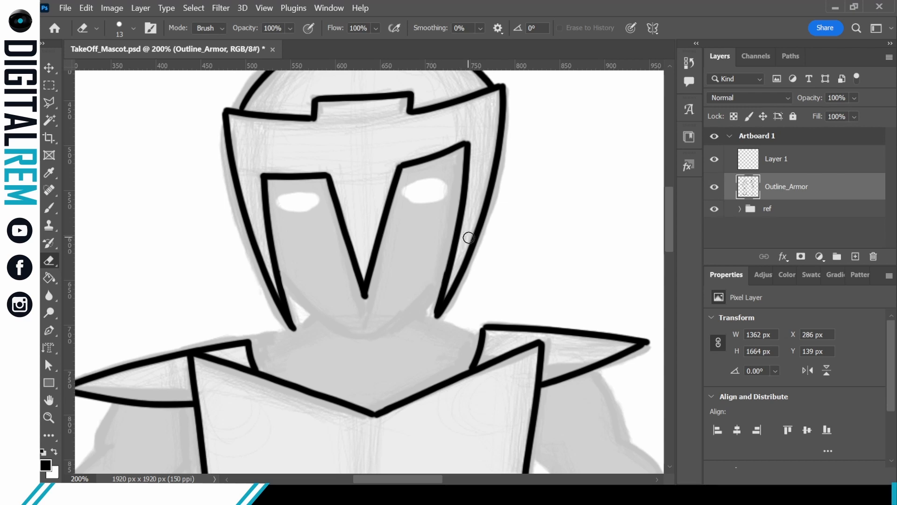
key("ctrl+minus")
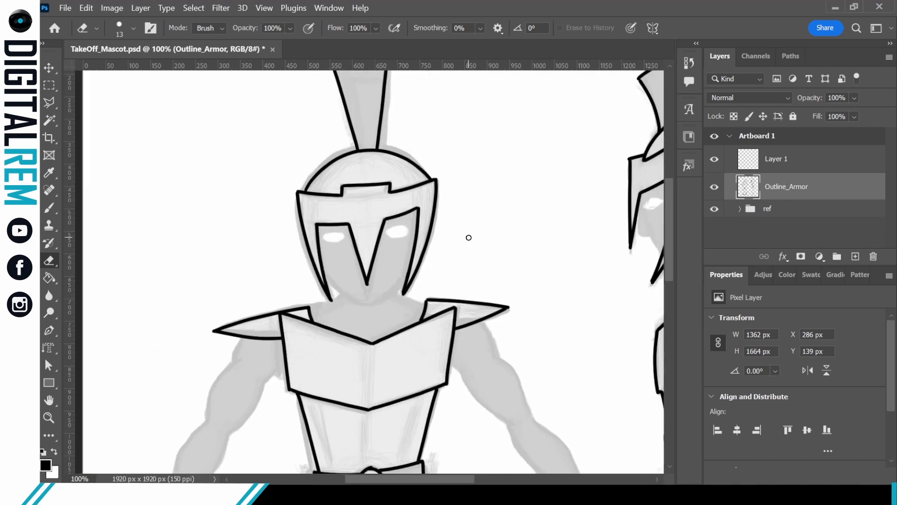
key("ctrl+plus")
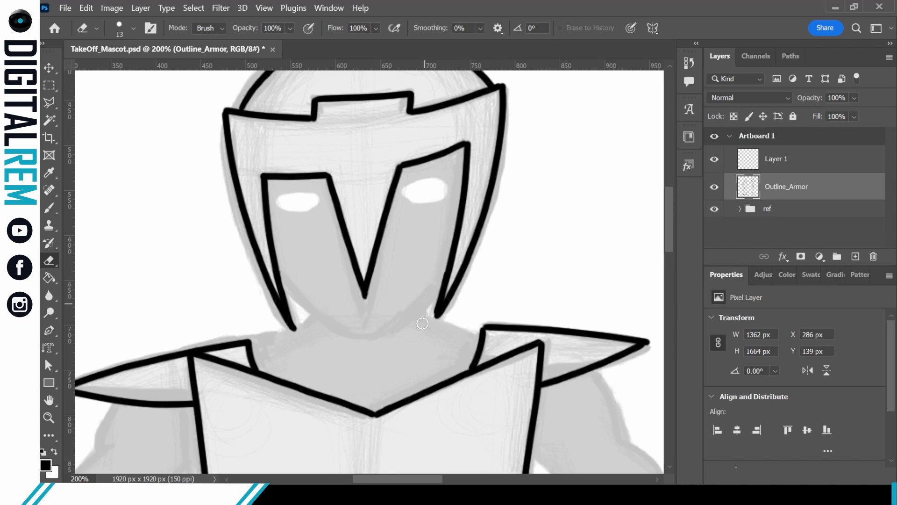
left_click(444, 318)
key("ctrl+minus")
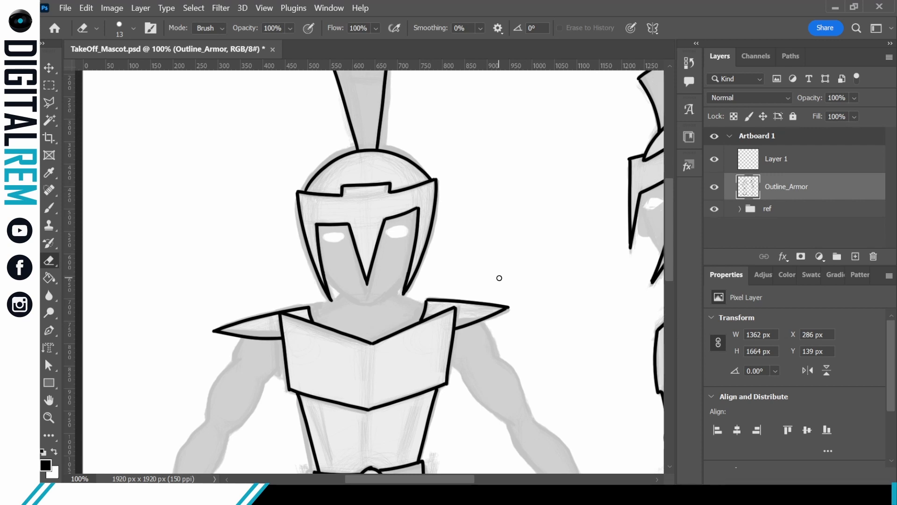
Step: Rename the new empty layer above the armor outline as Outline_Body
key("ctrl+minus")
key("ctrl+minus")
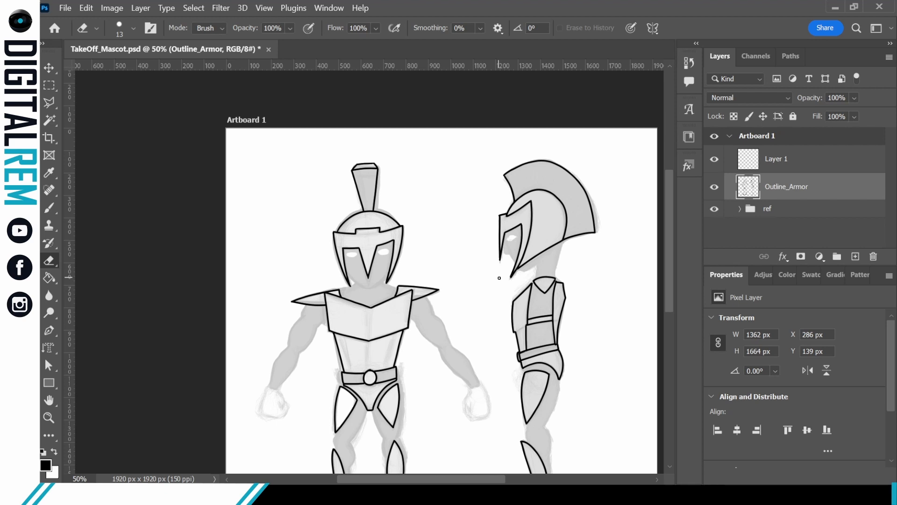
double_click(782, 158)
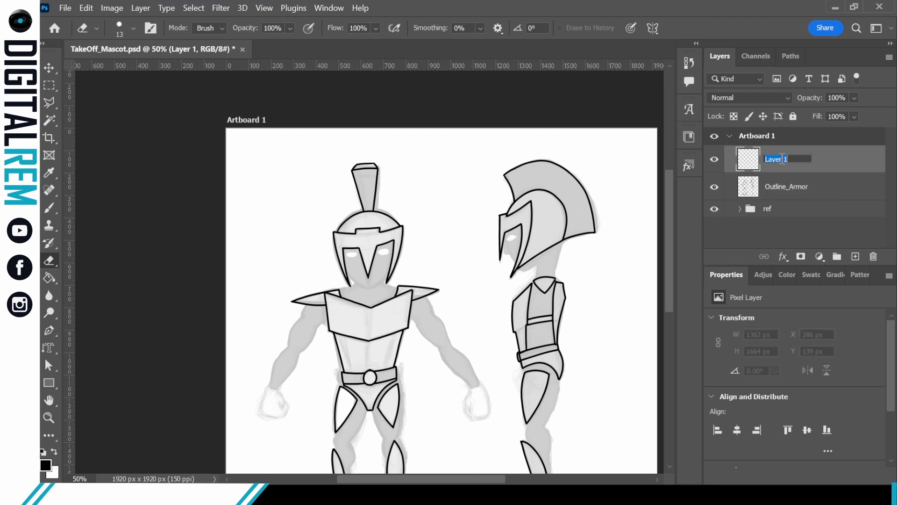
type("Outline_Body")
key("Return")
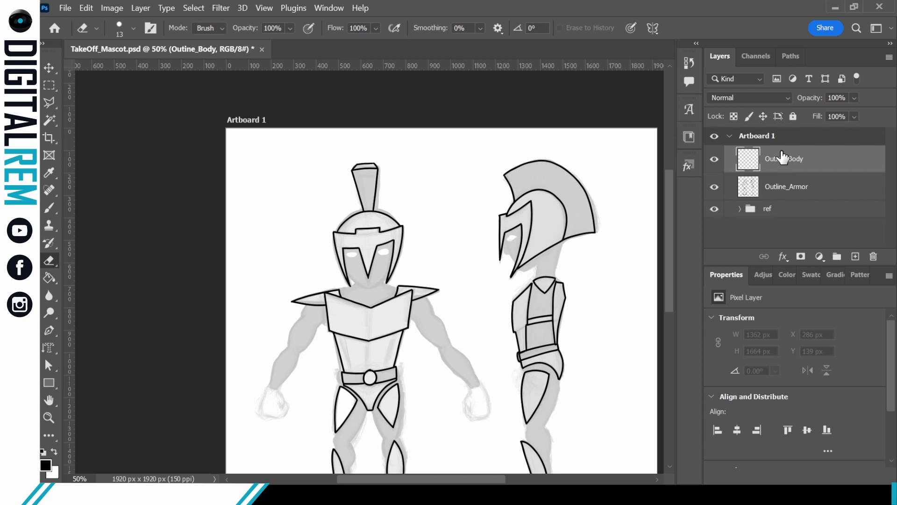
Step: Switch to the Brush and set its size to 4 px for outlining on the Outine_Body layer
key("ctrl+plus")
key("ctrl+plus")
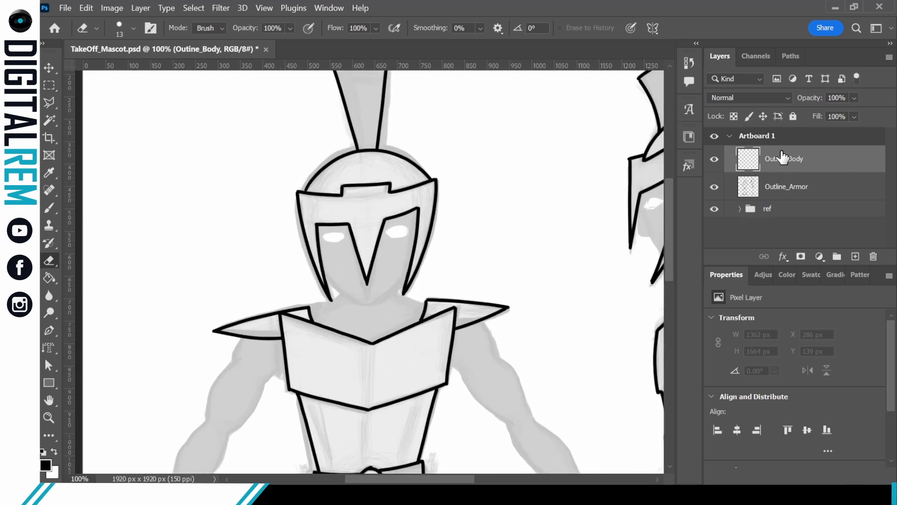
mouse_move(499, 276)
left_mouse_down()
mouse_move(475, 221)
mouse_move(484, 117)
left_mouse_up()
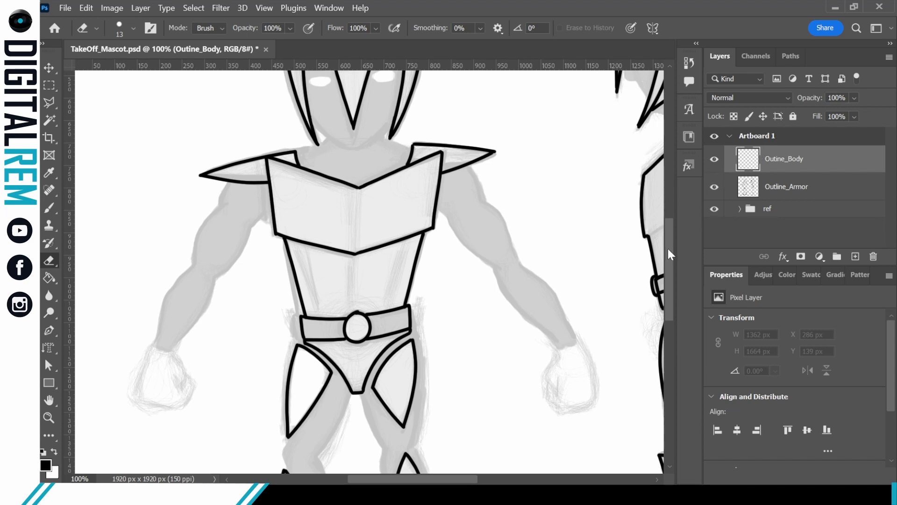
left_click_drag(668, 248, 668, 226)
left_click(49, 208)
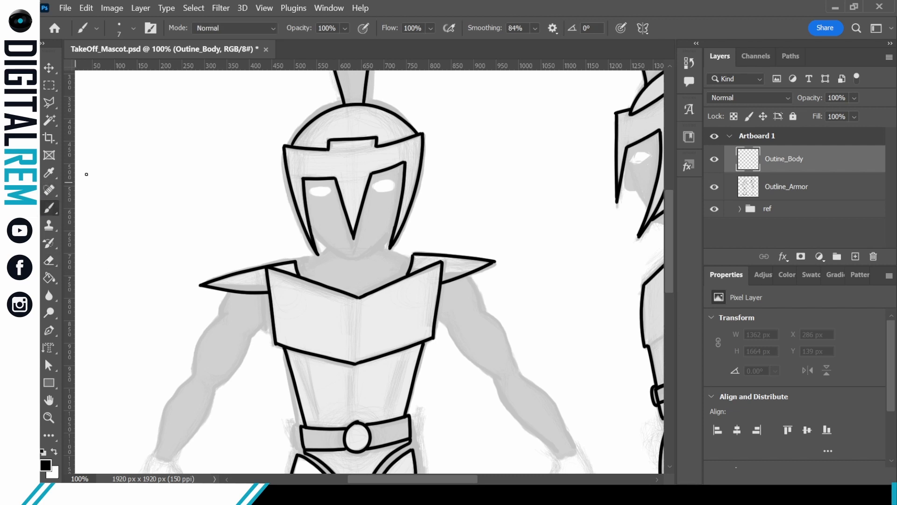
left_click(125, 35)
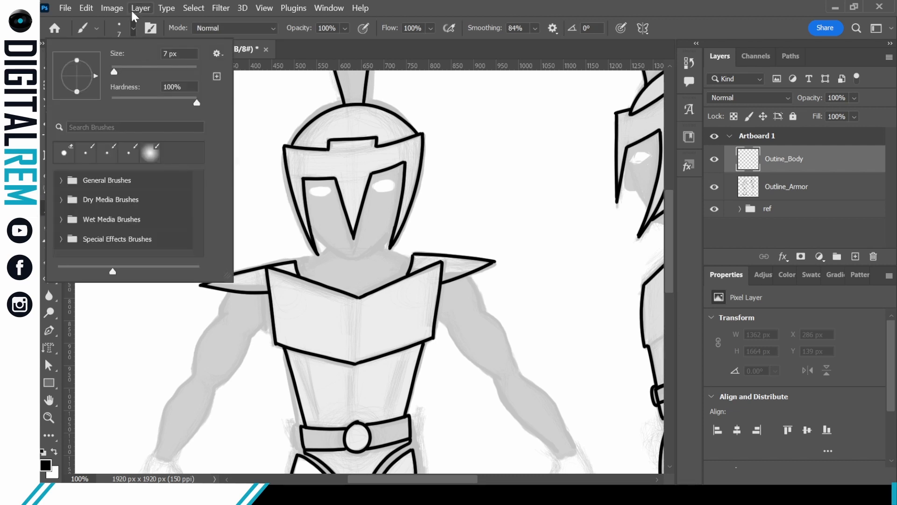
left_click_drag(114, 72, 112, 71)
key("Return")
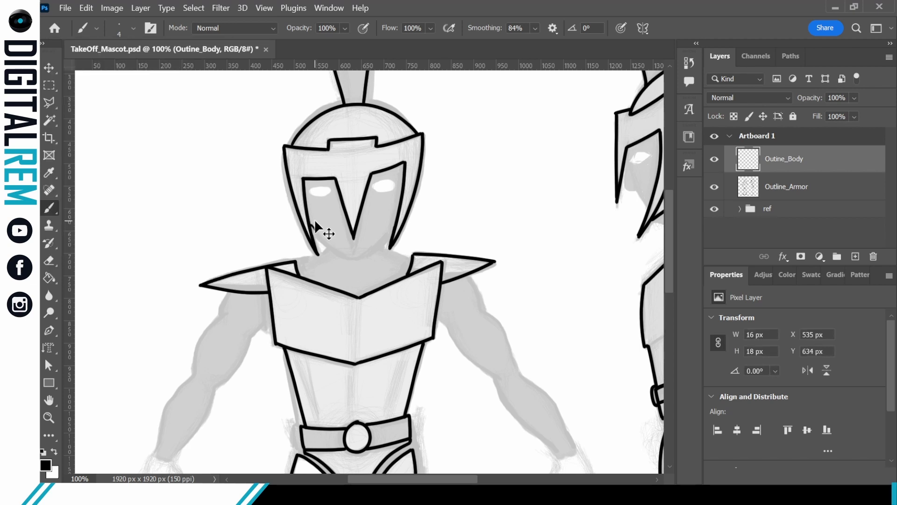
key("ctrl+z")
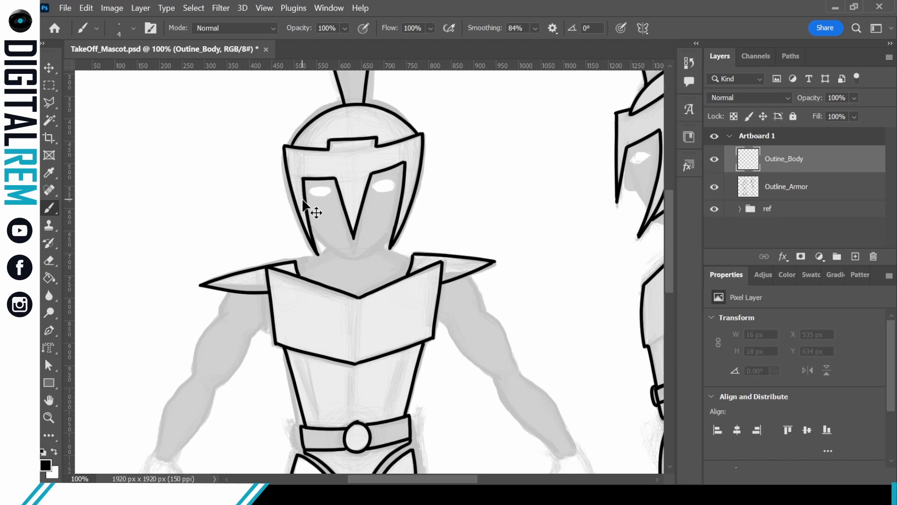
Step: Trace the front figure's chin between the cheek guards and the neck lines running down to both shoulder plates
key("ctrl+plus")
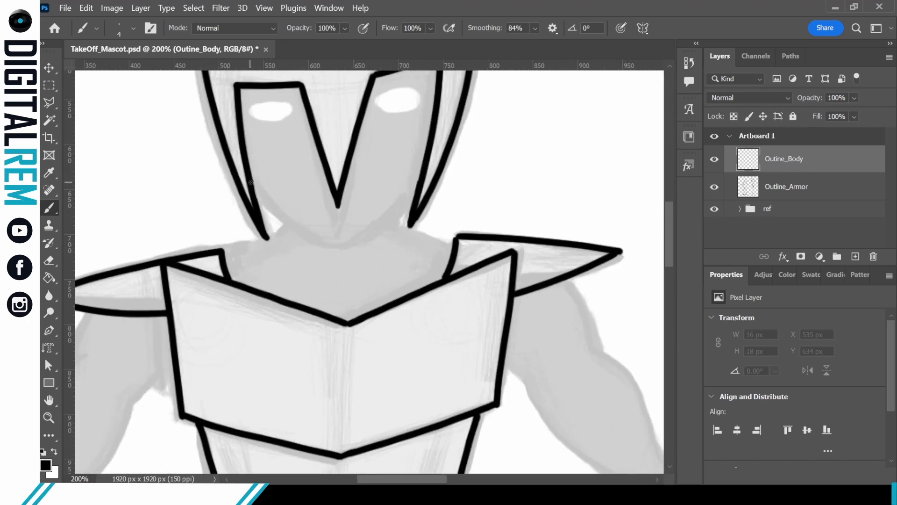
mouse_move(252, 182)
left_mouse_down()
mouse_move(310, 236)
mouse_move(351, 241)
left_mouse_up()
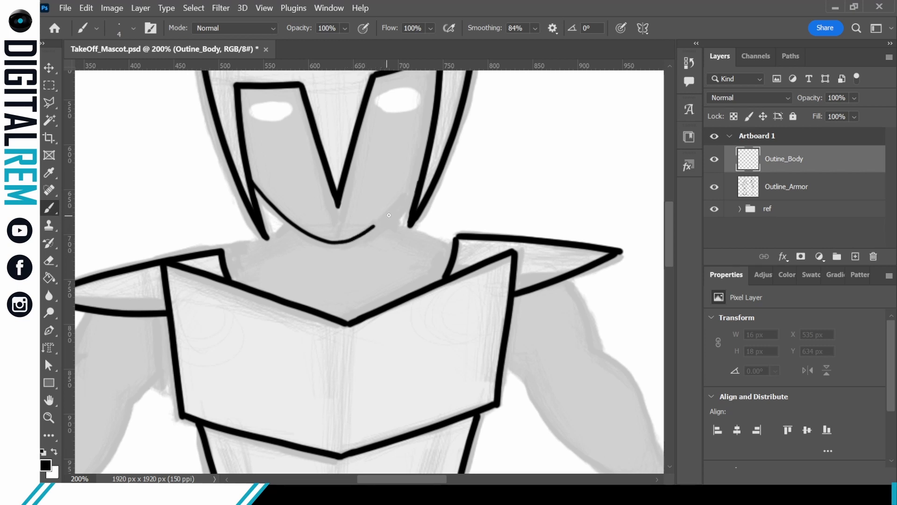
left_click_drag(389, 215, 420, 177)
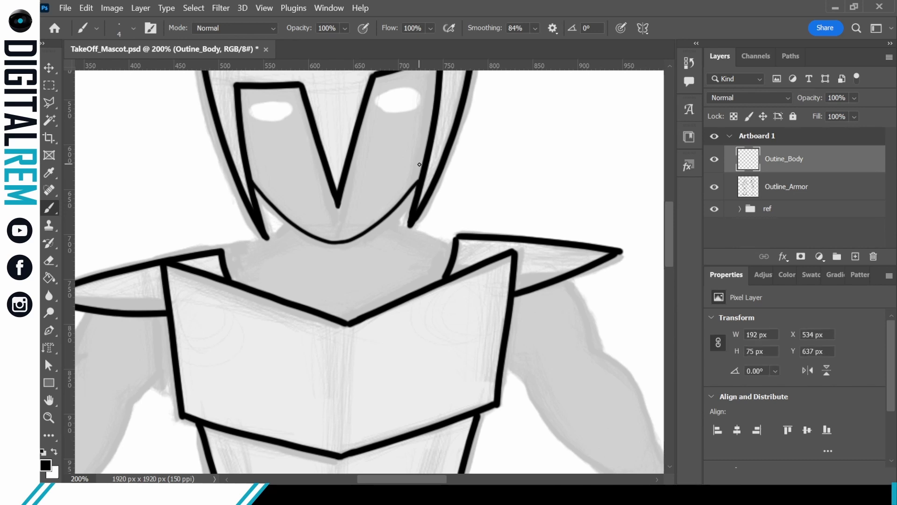
mouse_move(226, 255)
left_mouse_down()
mouse_move(269, 242)
mouse_move(289, 219)
left_mouse_up()
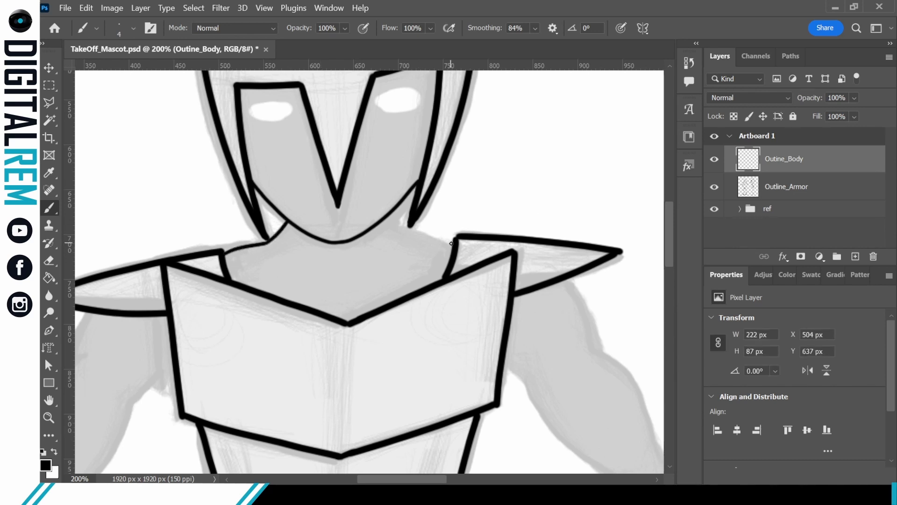
left_click_drag(393, 212, 452, 247)
key("ctrl+z")
Step: Trace the front figure's arm nearest the side view from shoulder to forearm and close it at the wrist
mouse_move(463, 284)
left_mouse_down()
mouse_move(395, 206)
mouse_move(147, 107)
left_mouse_up()
mouse_move(185, 208)
left_mouse_down()
mouse_move(196, 197)
mouse_move(304, 307)
left_mouse_up()
mouse_move(252, 101)
left_mouse_down()
mouse_move(286, 176)
mouse_move(315, 199)
mouse_move(352, 284)
left_mouse_up()
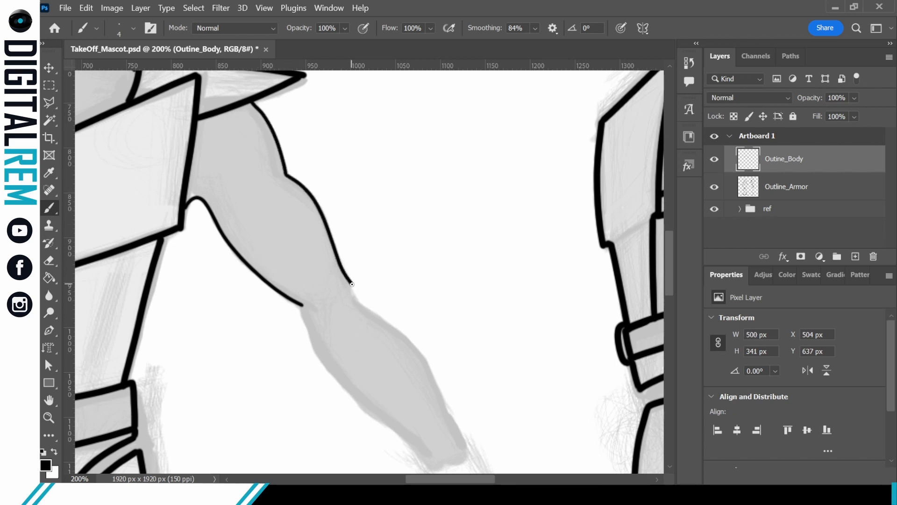
key("ctrl+z")
mouse_move(287, 176)
left_mouse_down()
mouse_move(312, 197)
mouse_move(344, 281)
mouse_move(398, 328)
mouse_move(429, 391)
left_mouse_up()
key("ctrl+z")
mouse_move(352, 292)
left_mouse_down()
mouse_move(251, 187)
mouse_move(303, 266)
mouse_move(380, 342)
left_mouse_up()
mouse_move(294, 159)
left_mouse_down()
mouse_move(354, 210)
mouse_move(409, 323)
left_mouse_up()
mouse_move(408, 233)
left_mouse_down()
mouse_move(649, 317)
mouse_move(471, 261)
left_mouse_up()
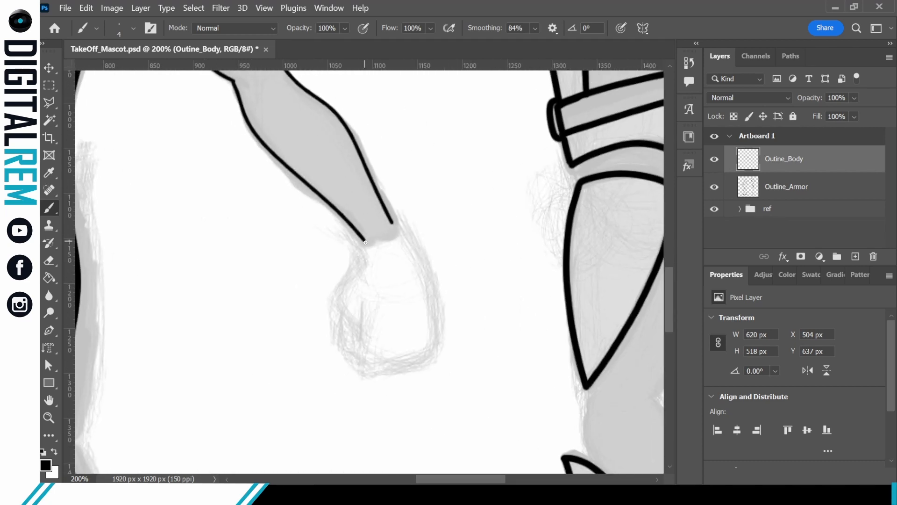
left_click_drag(366, 242, 395, 223)
Step: Trace the front figure's other arm, farther from the side view, from beneath the shoulder plate to the wrist
left_click_drag(337, 295, 649, 383)
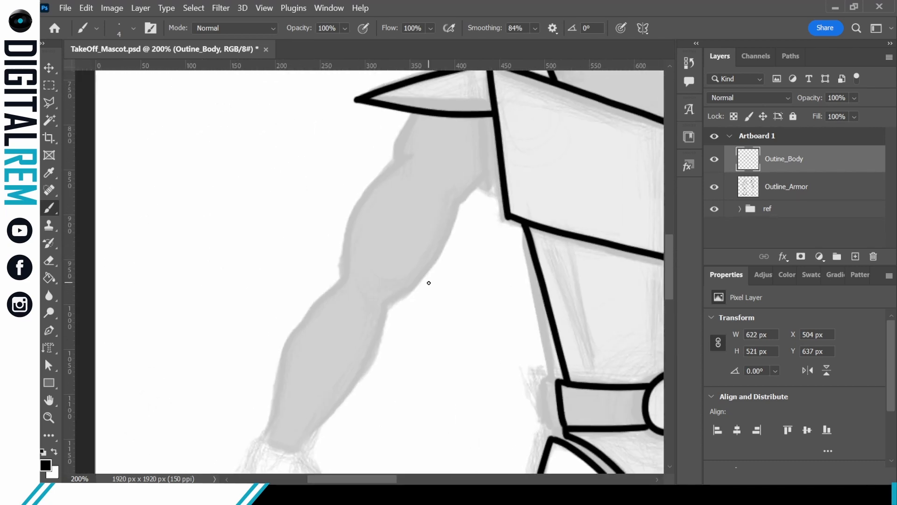
left_click_drag(461, 200, 500, 181)
mouse_move(410, 116)
left_mouse_down()
mouse_move(364, 199)
mouse_move(346, 271)
left_mouse_up()
mouse_move(385, 302)
left_mouse_down()
mouse_move(432, 260)
mouse_move(461, 199)
mouse_move(549, 93)
left_mouse_up()
mouse_move(410, 180)
left_mouse_down()
mouse_move(355, 239)
mouse_move(331, 346)
left_mouse_up()
left_click_drag(361, 353, 452, 203)
Step: Trace the body contours of both thighs on the front figure, from the briefs and thigh guards to the knees
mouse_move(330, 346)
left_mouse_down()
mouse_move(364, 353)
mouse_move(233, 143)
left_mouse_up()
mouse_move(470, 323)
left_mouse_down()
mouse_move(299, 356)
mouse_move(282, 309)
left_mouse_up()
mouse_move(341, 343)
left_mouse_down()
mouse_move(379, 289)
mouse_move(407, 213)
left_mouse_up()
left_click_drag(274, 335, 282, 307)
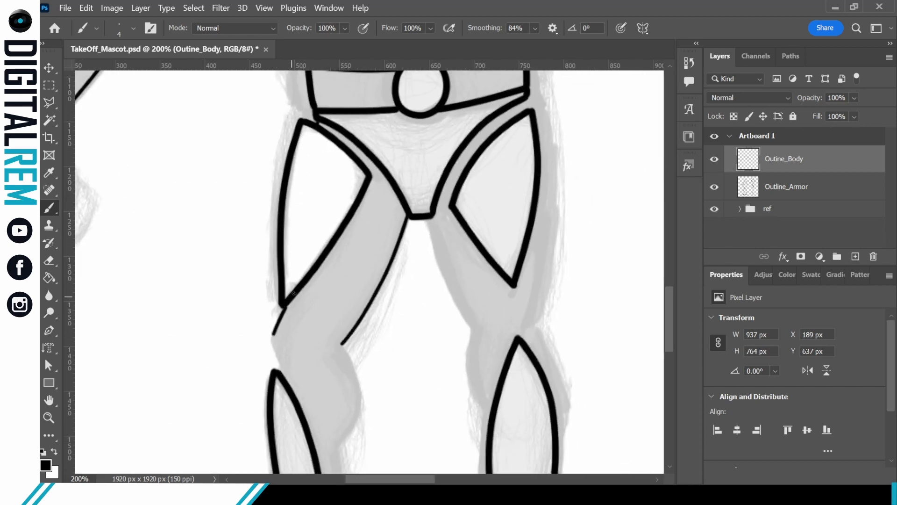
left_click_drag(433, 218, 482, 326)
mouse_move(527, 97)
left_mouse_down()
mouse_move(534, 244)
mouse_move(527, 318)
mouse_move(550, 380)
left_mouse_up()
Step: Trace the front figure's knees and calves around the shin guards down to the boots
mouse_move(482, 327)
left_mouse_down()
mouse_move(484, 383)
mouse_move(493, 401)
left_mouse_up()
mouse_move(343, 342)
left_mouse_down()
mouse_move(388, 208)
mouse_move(402, 273)
mouse_move(384, 318)
mouse_move(392, 368)
left_mouse_up()
left_click_drag(317, 199, 328, 238)
left_click_drag(340, 376, 338, 382)
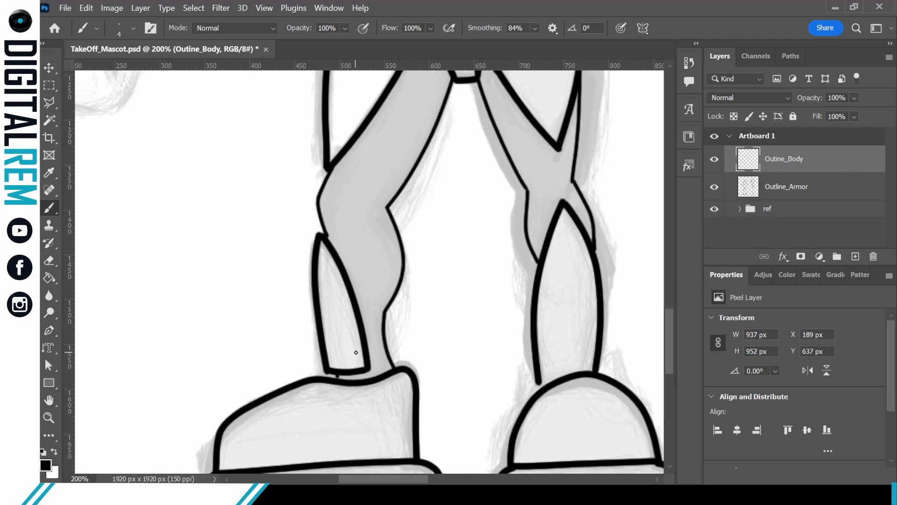
Step: Outline both eyes of the front figure with upper and lower curved lines
left_click_drag(654, 175, 477, 360)
left_click_drag(569, 94, 475, 266)
left_click_drag(309, 229, 529, 254)
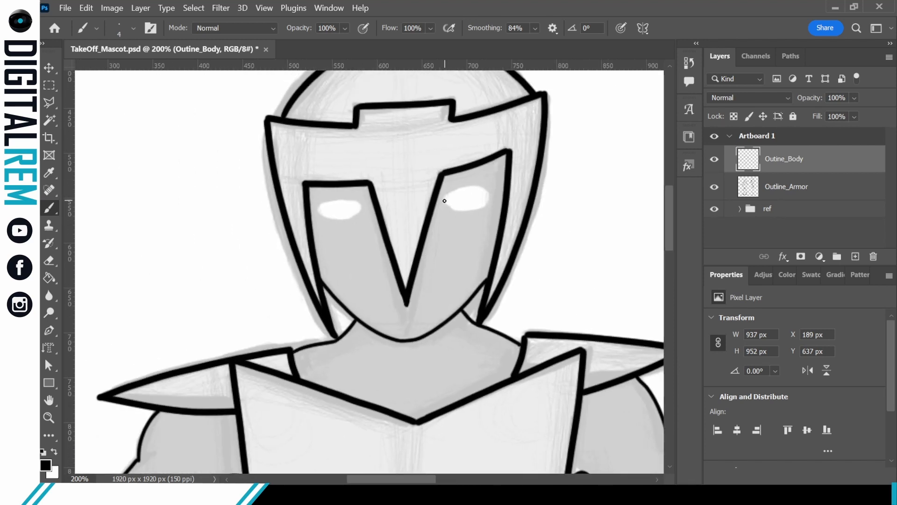
mouse_move(443, 202)
left_mouse_down()
mouse_move(477, 178)
mouse_move(496, 187)
left_mouse_up()
left_click_drag(359, 201, 317, 200)
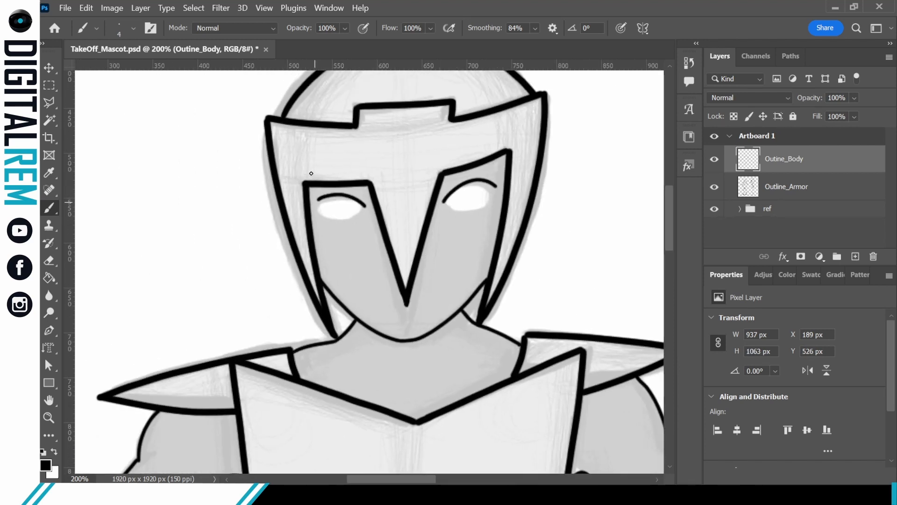
mouse_move(444, 203)
left_mouse_down()
mouse_move(472, 203)
mouse_move(496, 186)
left_mouse_up()
mouse_move(317, 202)
left_mouse_down()
mouse_move(347, 217)
mouse_move(366, 205)
left_mouse_up()
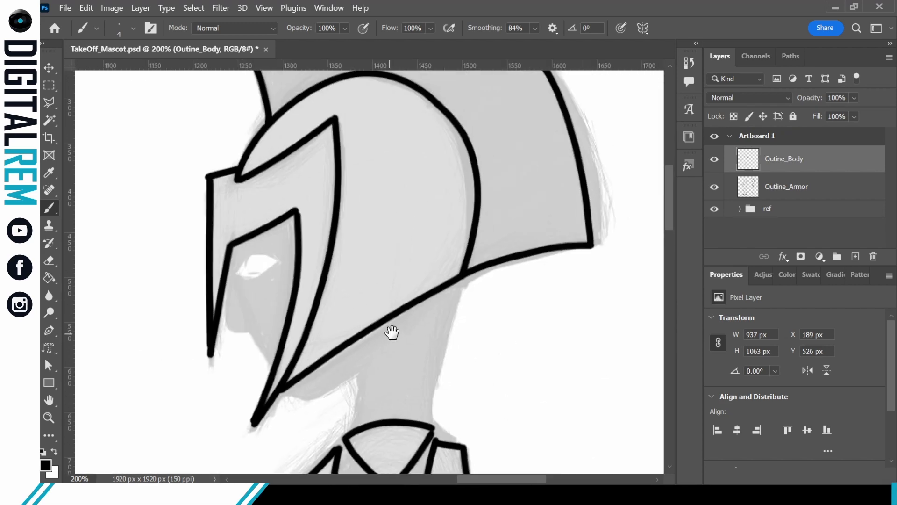
Step: Trace the side view's face profile, jawline and the front and back of the neck
mouse_move(225, 266)
left_mouse_down()
mouse_move(227, 325)
mouse_move(255, 334)
mouse_move(270, 369)
mouse_move(323, 392)
mouse_move(354, 375)
mouse_move(348, 435)
left_mouse_up()
key("ctrl+z")
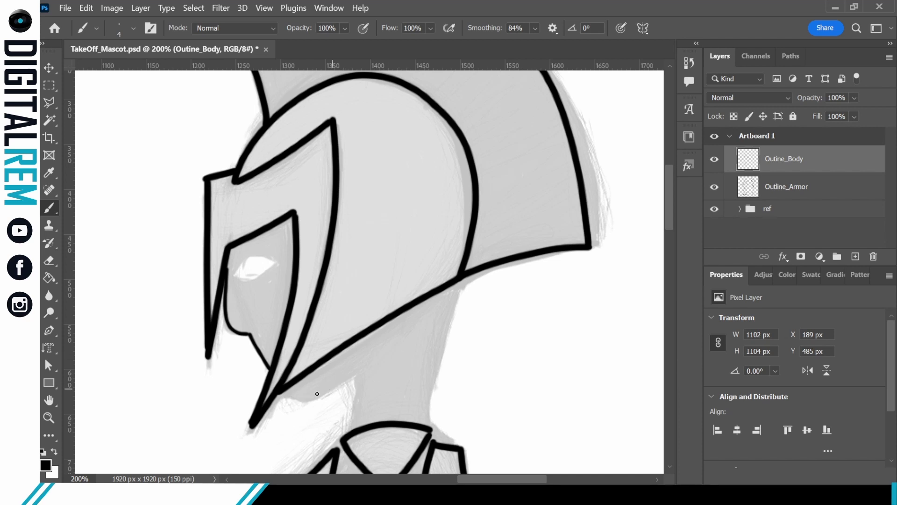
mouse_move(283, 390)
left_mouse_down()
mouse_move(319, 395)
mouse_move(368, 366)
mouse_move(349, 381)
mouse_move(354, 406)
mouse_move(347, 433)
left_mouse_up()
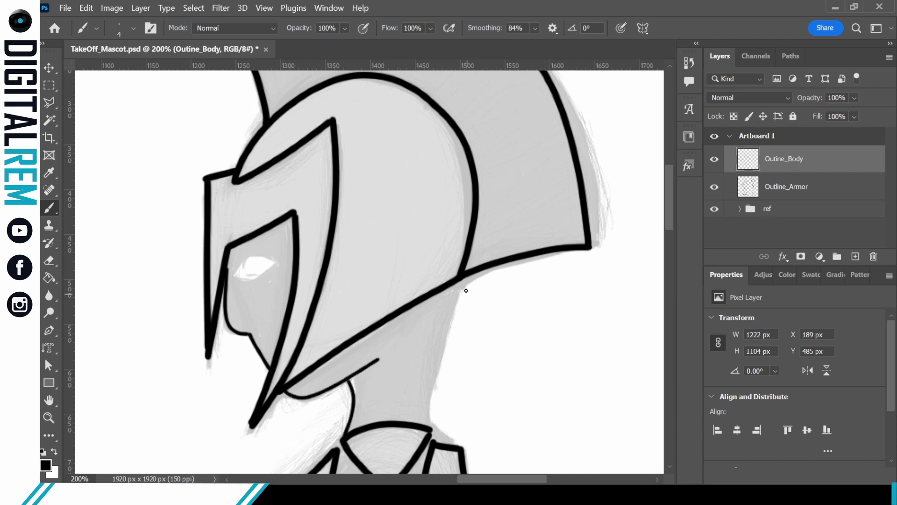
mouse_move(448, 286)
left_mouse_down()
mouse_move(419, 404)
mouse_move(430, 426)
left_mouse_up()
Step: Trace the side view's leg contours around the thigh and shin guards, from the hip to the ankle
left_click_drag(524, 309, 460, 173)
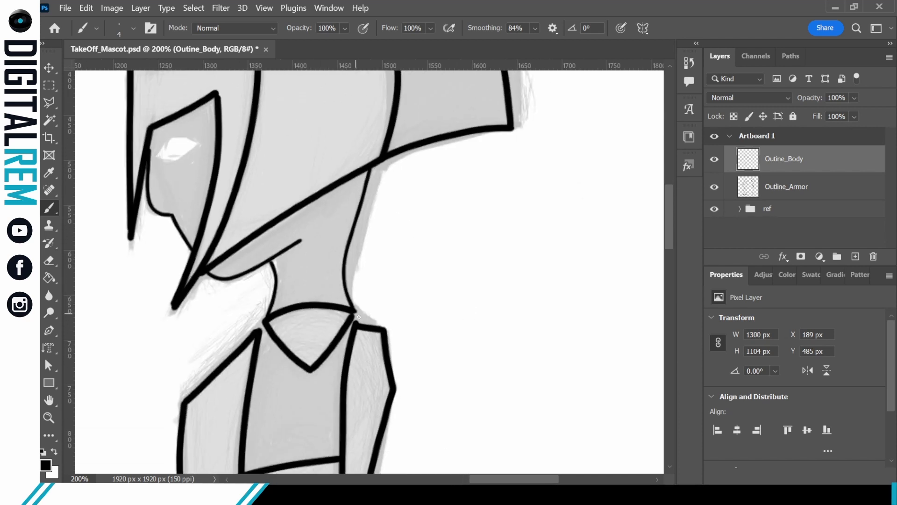
left_click_drag(430, 310, 450, 177)
mouse_move(451, 462)
left_mouse_down()
mouse_move(519, 276)
mouse_move(449, 167)
mouse_move(428, 261)
mouse_move(386, 349)
left_mouse_up()
key("ctrl+z")
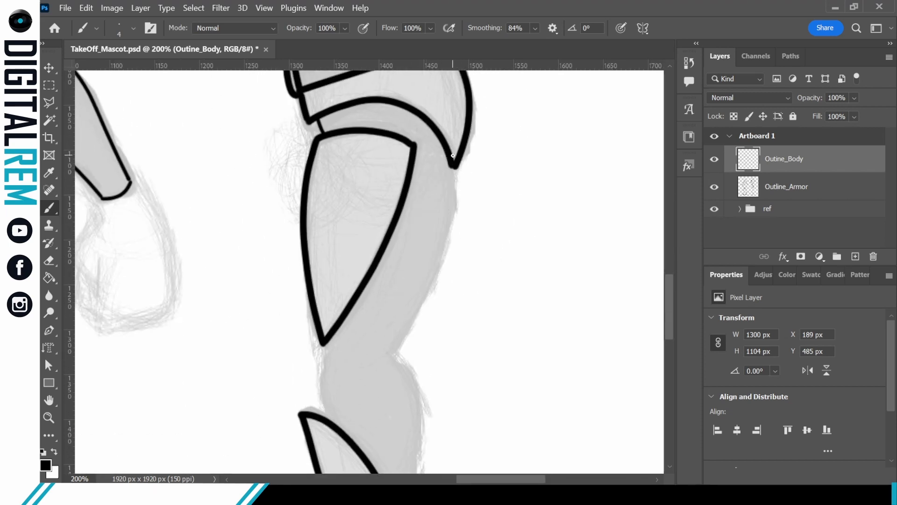
mouse_move(452, 175)
left_mouse_down()
mouse_move(434, 272)
mouse_move(387, 353)
left_mouse_up()
mouse_move(325, 343)
left_mouse_down()
mouse_move(320, 399)
mouse_move(335, 425)
left_mouse_up()
left_click_drag(427, 304, 393, 184)
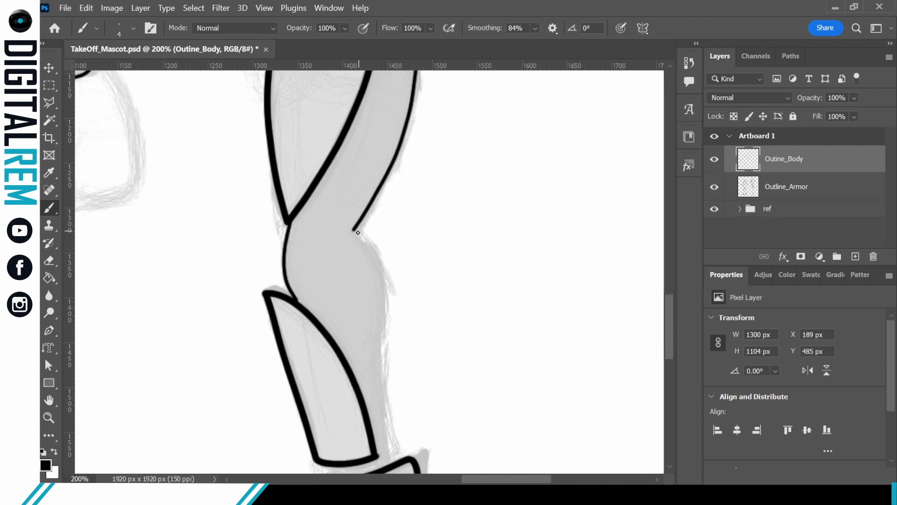
mouse_move(353, 229)
left_mouse_down()
mouse_move(378, 257)
mouse_move(387, 302)
mouse_move(381, 386)
mouse_move(392, 463)
left_mouse_up()
left_click_drag(453, 311, 469, 181)
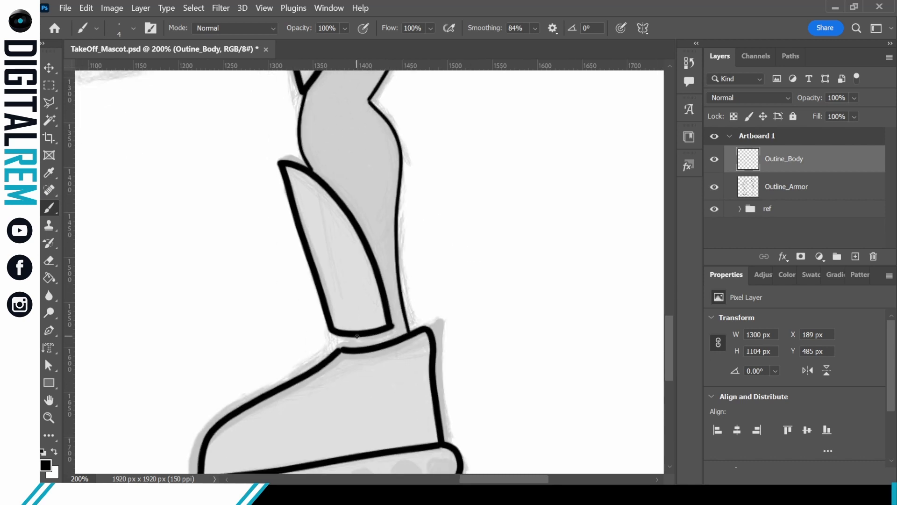
left_click_drag(491, 237, 503, 112)
Step: Outline the eye inside the side-view helmet opening
key("ctrl+minus")
key("ctrl+minus")
key("ctrl+minus")
key("ctrl+minus")
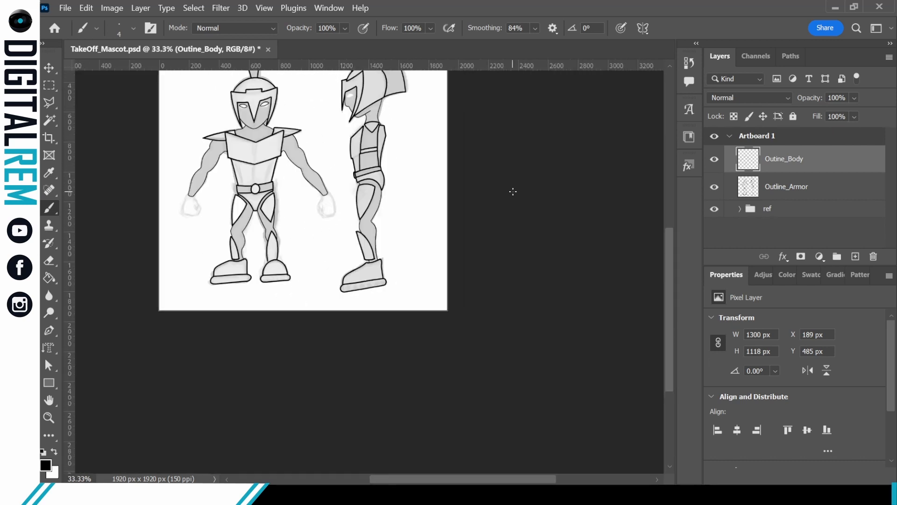
left_click_drag(503, 188, 508, 265)
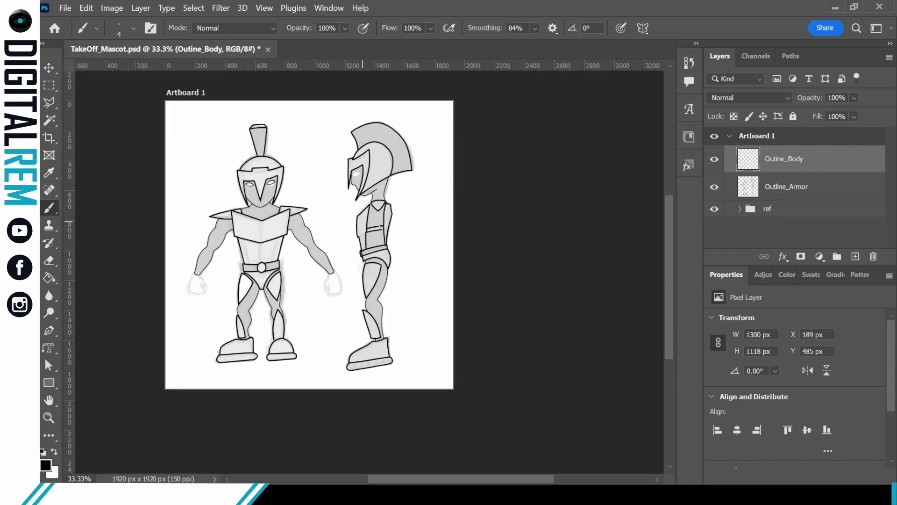
key("ctrl+plus")
key("ctrl+plus")
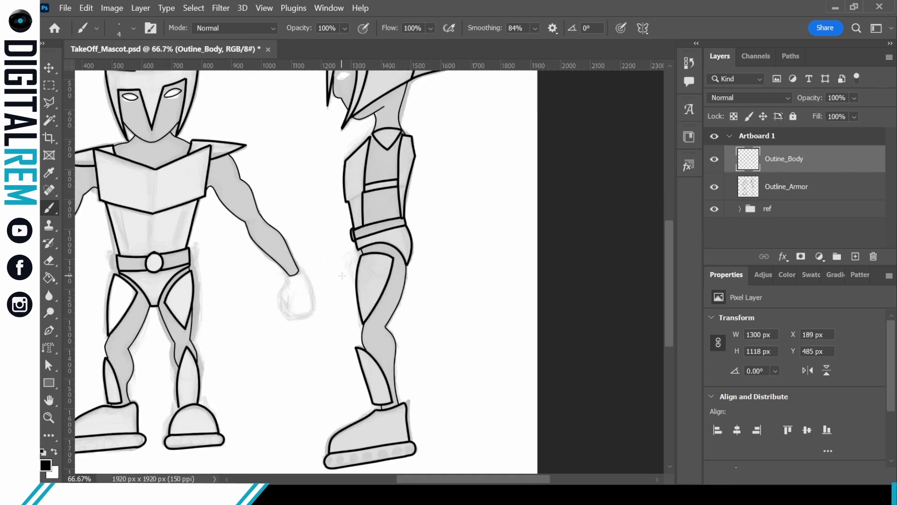
mouse_move(374, 116)
left_mouse_down()
mouse_move(469, 232)
mouse_move(433, 285)
left_mouse_up()
key("ctrl+plus")
key("ctrl+plus")
mouse_move(453, 191)
left_mouse_down()
mouse_move(480, 165)
mouse_move(496, 171)
mouse_move(486, 187)
mouse_move(497, 171)
left_mouse_up()
key("ctrl+minus")
key("ctrl+minus")
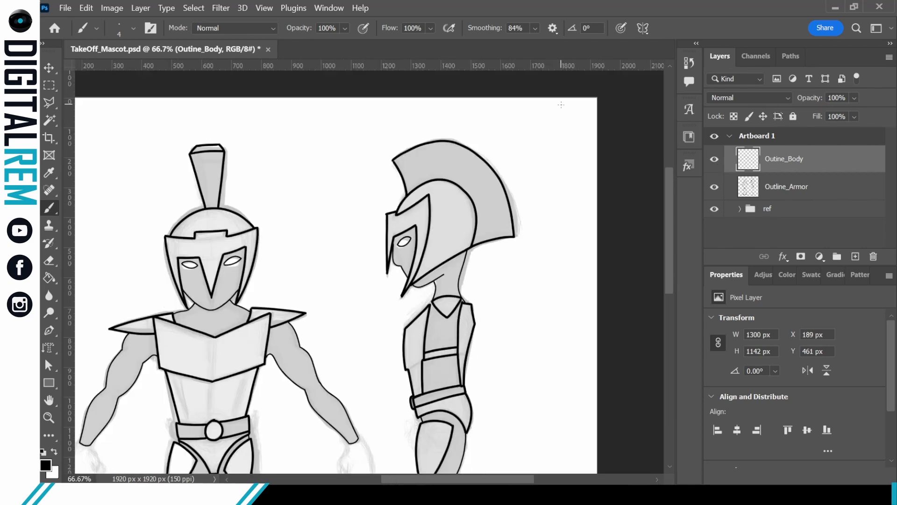
Step: Darken the reference sketch by raising the ref group's opacity, and return to the Brush on the Outine_Body layer
left_click(50, 260)
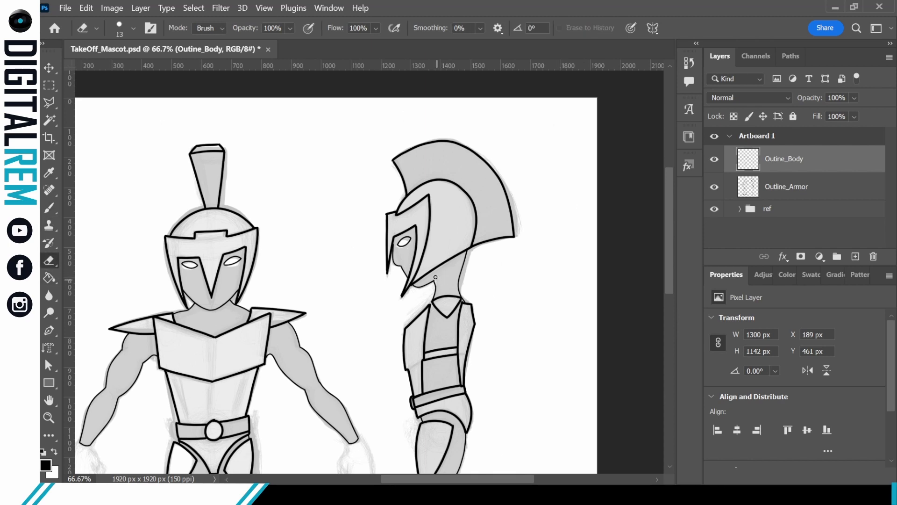
left_click_drag(669, 236, 671, 274)
left_click(794, 207)
mouse_move(807, 98)
left_mouse_down()
mouse_move(832, 104)
mouse_move(811, 100)
mouse_move(820, 100)
left_mouse_up()
left_click(821, 163)
key("b")
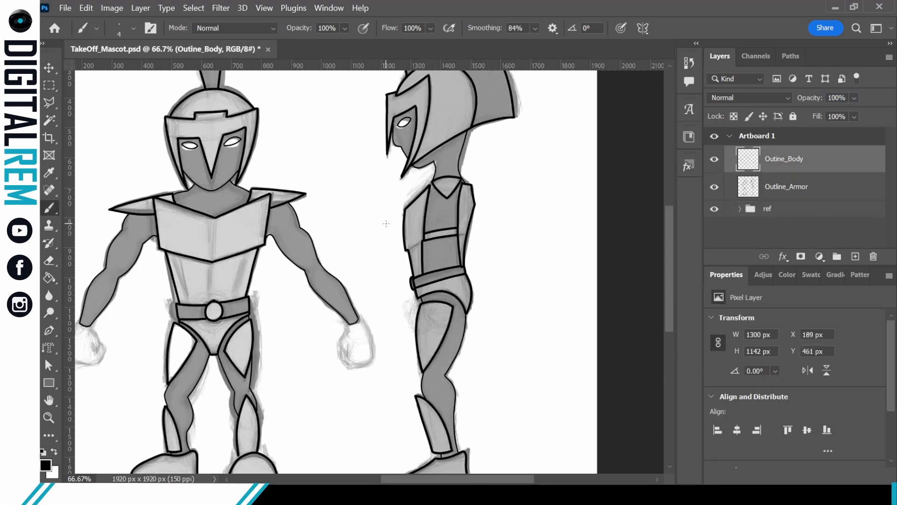
Step: Trace the front figure's fist nearest the side view, including the thumb and curled fingers
key("ctrl+plus")
key("ctrl+plus")
left_click_drag(429, 296, 463, 117)
mouse_move(367, 228)
left_mouse_down()
mouse_move(379, 239)
mouse_move(409, 348)
left_mouse_up()
mouse_move(337, 244)
left_mouse_down()
mouse_move(335, 270)
mouse_move(310, 308)
mouse_move(334, 334)
mouse_move(313, 342)
mouse_move(346, 367)
mouse_move(409, 347)
left_mouse_up()
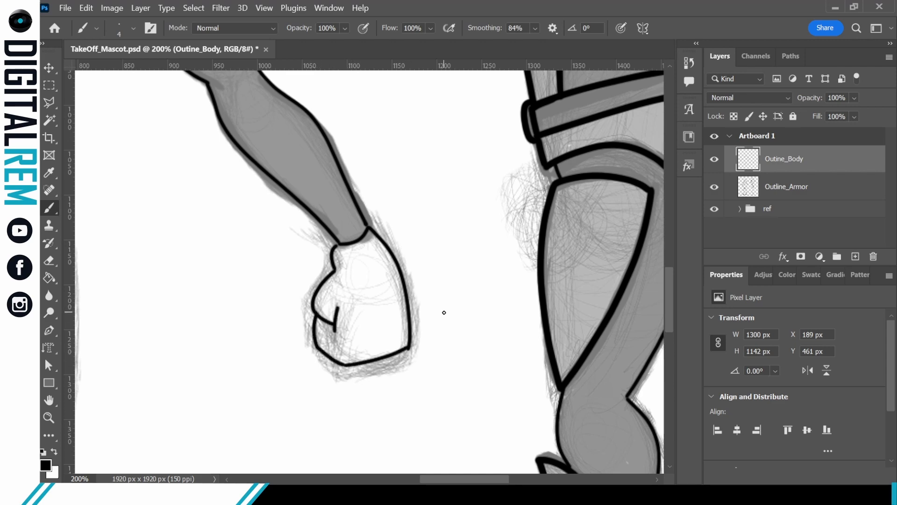
Step: Trace the front figure's opposite fist, drawing the back of the hand, thumb and curled fingers
left_click_drag(444, 310, 453, 369)
left_click_drag(301, 173, 261, 264)
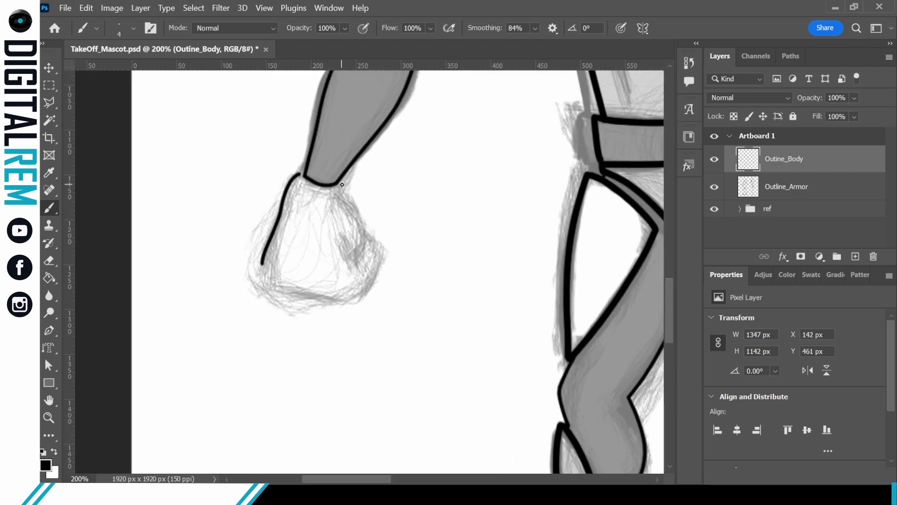
mouse_move(343, 183)
left_mouse_down()
mouse_move(362, 213)
mouse_move(358, 258)
left_mouse_up()
left_click_drag(349, 243, 356, 263)
mouse_move(368, 238)
left_mouse_down()
mouse_move(362, 292)
mouse_move(348, 302)
left_mouse_up()
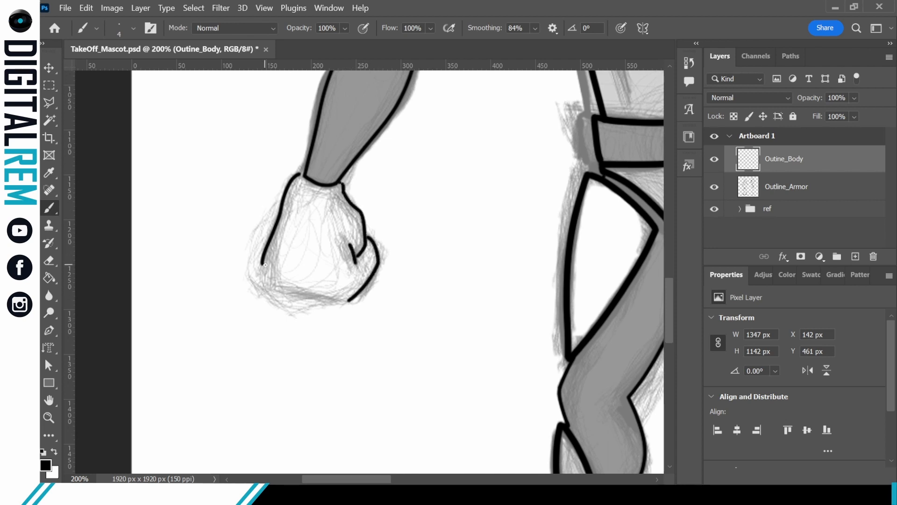
mouse_move(262, 264)
left_mouse_down()
mouse_move(283, 291)
mouse_move(348, 300)
mouse_move(314, 301)
mouse_move(261, 263)
left_mouse_up()
key("ctrl+z")
Step: Save the mascot document with the completed body outline
key("ctrl+minus")
key("ctrl+minus")
key("ctrl+minus")
key("ctrl+minus")
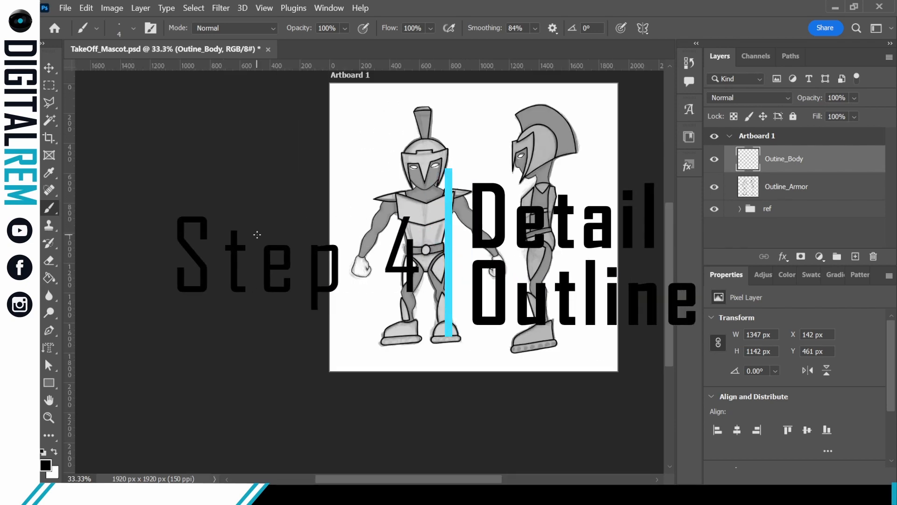
key("ctrl+s")
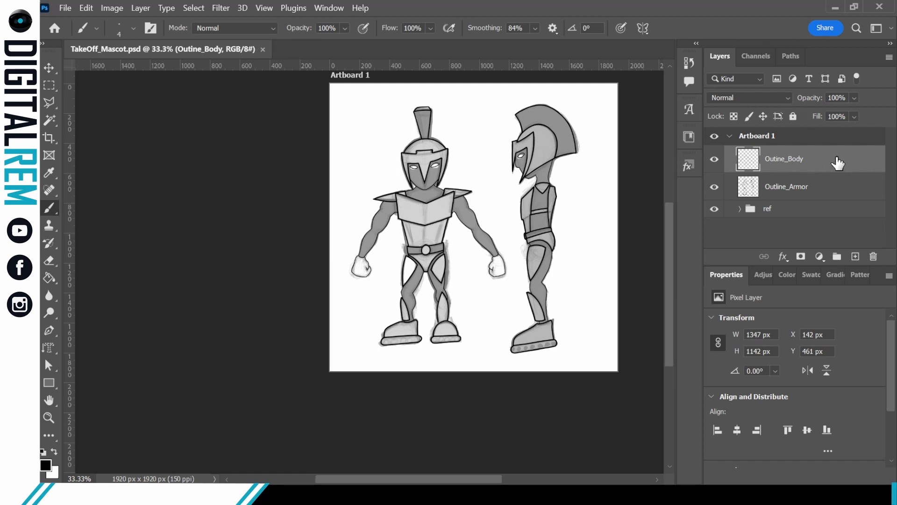
Step: Add a new layer above Outine_Body and name it Otutline_Details
left_click(855, 256)
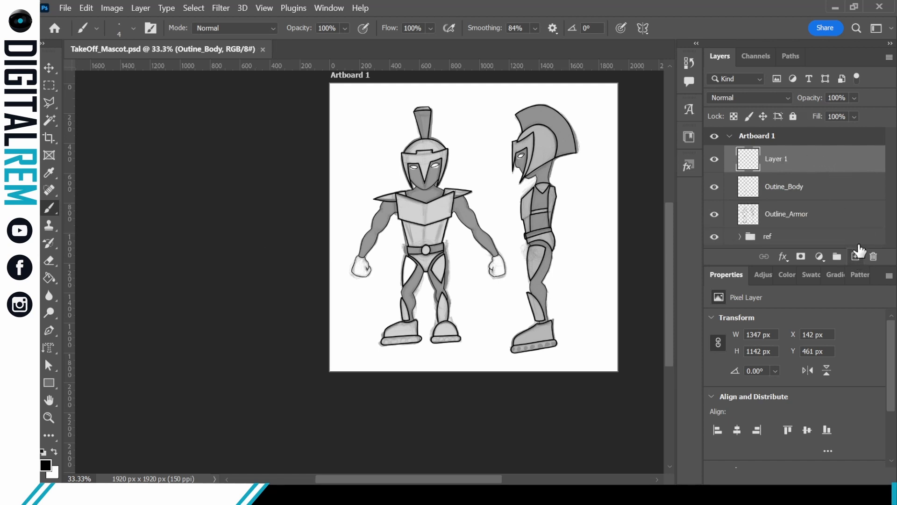
double_click(781, 160)
type("Details")
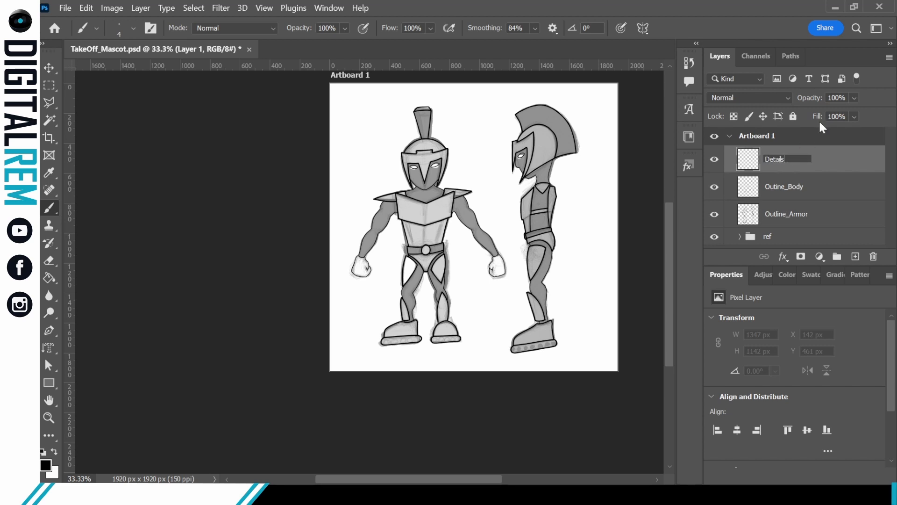
key("Return")
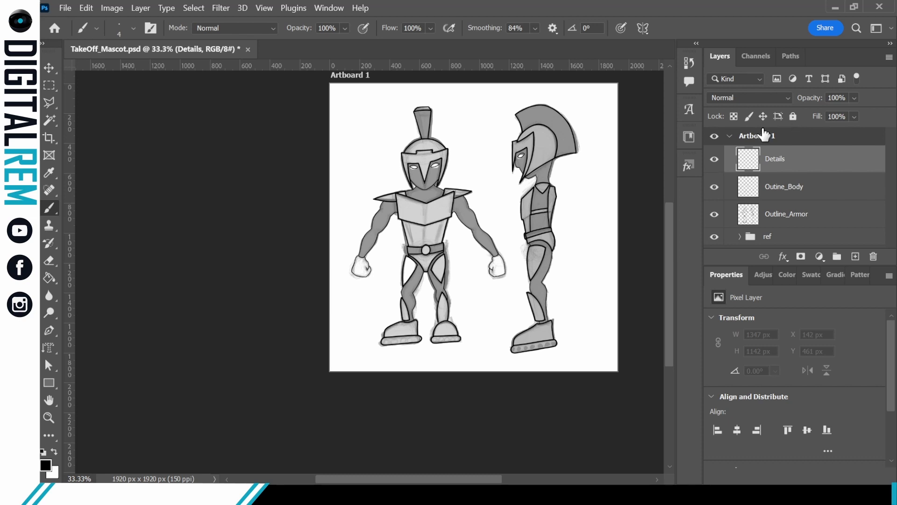
double_click(768, 160)
type("Otutline_")
key("Return")
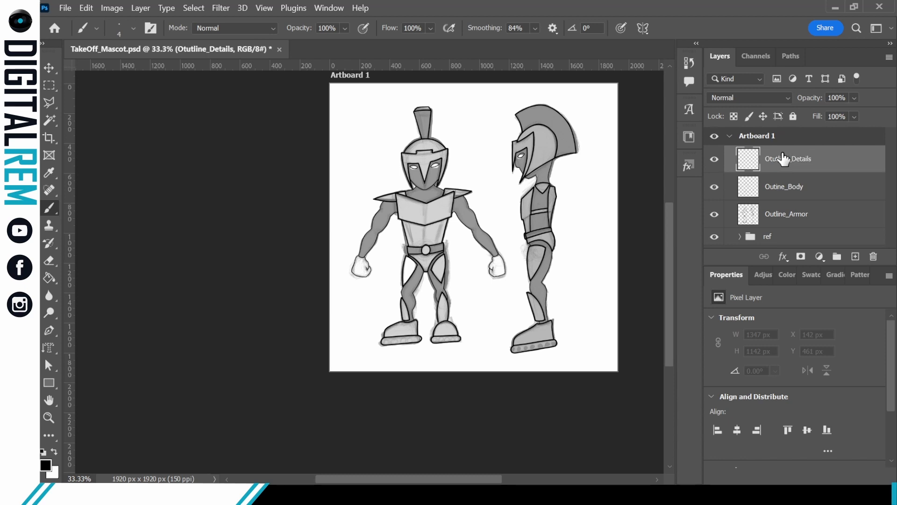
Step: Set the brush size to 2 px for drawing thin detail lines
key("ctrl+plus")
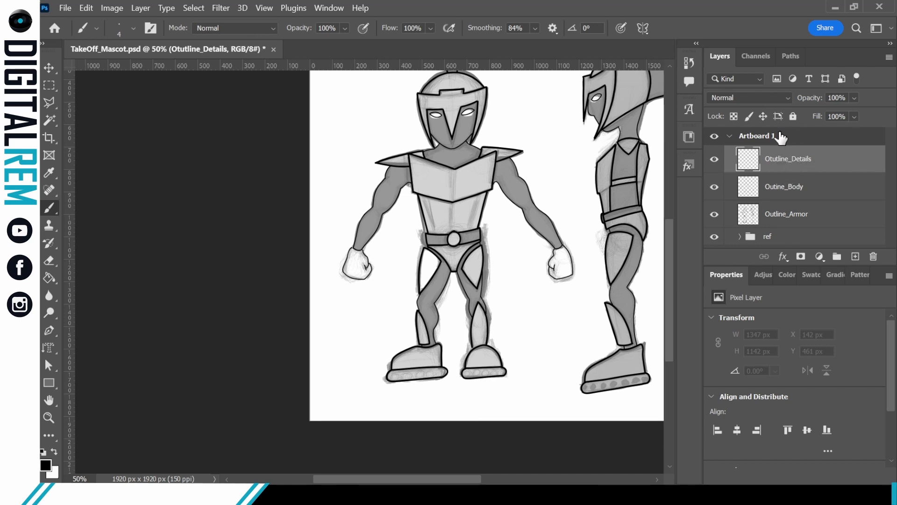
left_click(134, 29)
left_click_drag(118, 66, 112, 70)
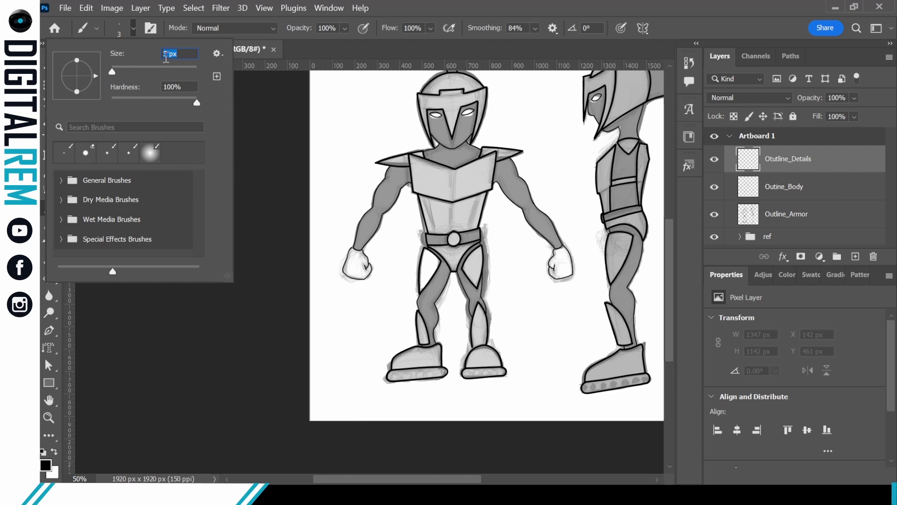
left_click(113, 70)
left_click_drag(113, 69, 111, 70)
type("2")
key("Return")
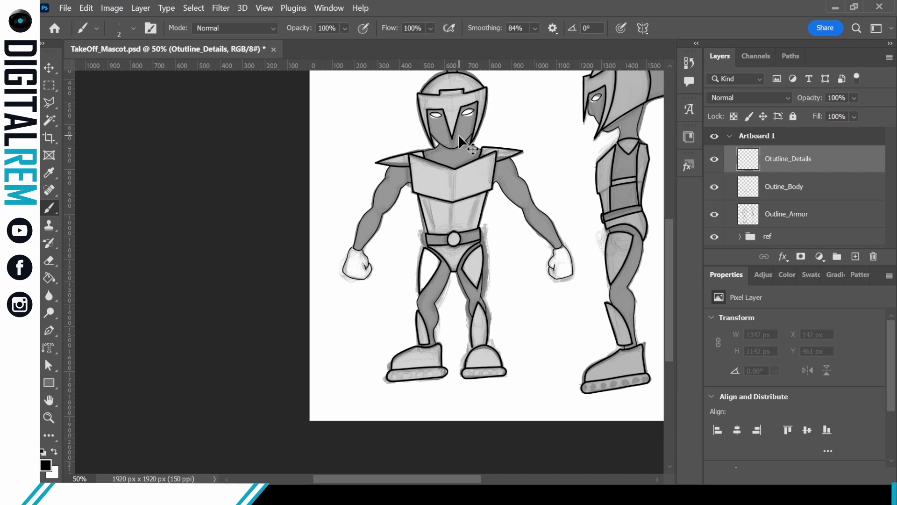
Step: Draw thin centre lines down the front figure's helmet and torso armor, plus a slanted crease along each side of the abdomen
key("ctrl+plus")
key("ctrl+plus")
key("ctrl+plus")
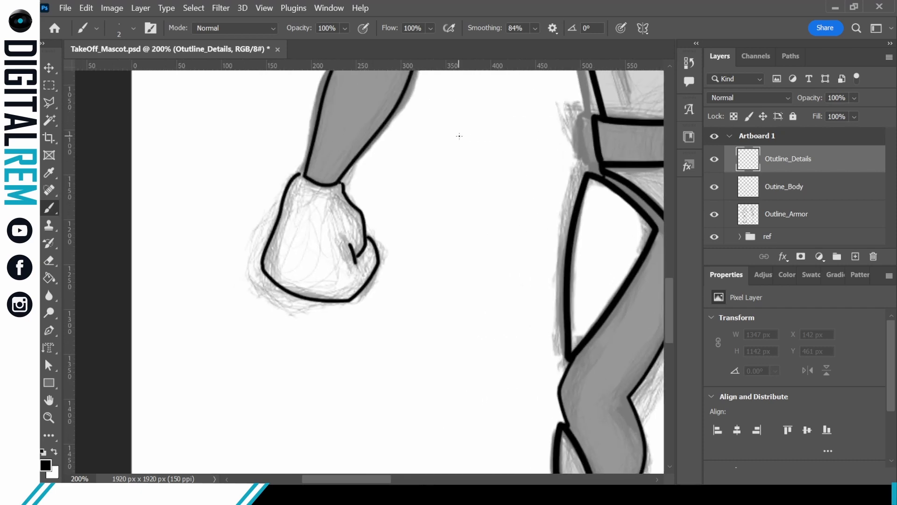
key("ctrl+minus")
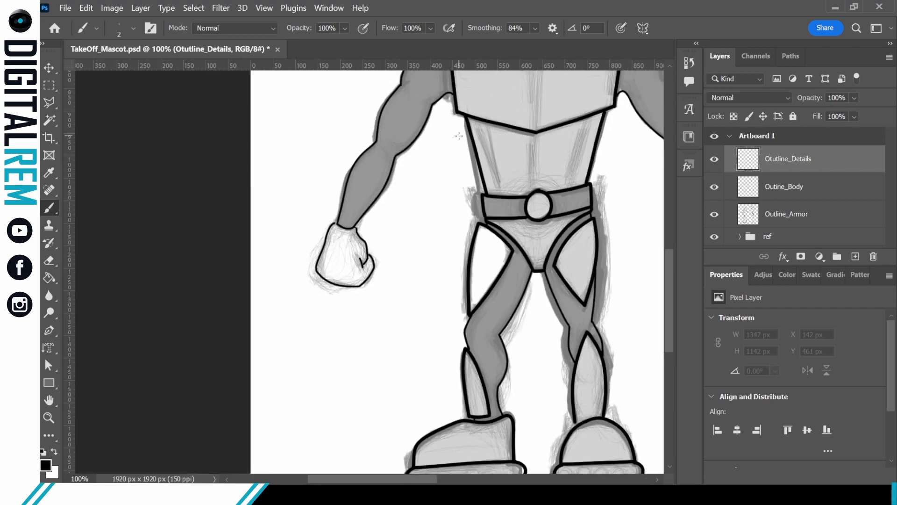
mouse_move(544, 140)
left_mouse_down()
mouse_move(412, 286)
mouse_move(369, 379)
left_mouse_up()
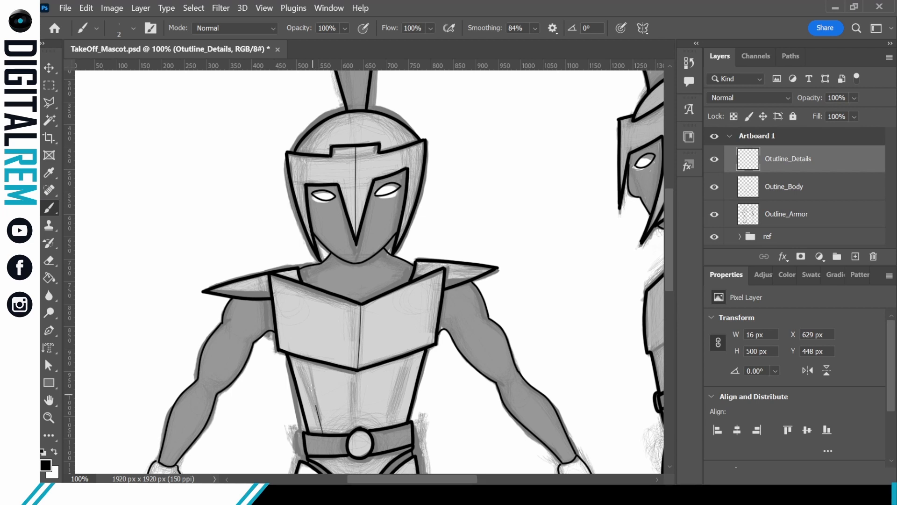
left_click_drag(311, 387, 293, 327)
left_click_drag(390, 427, 409, 354)
Step: Draw the belt buckle's inner circle and inner edge lines on the front figure's thigh and shin armor
mouse_move(669, 250)
left_mouse_down()
mouse_move(667, 333)
mouse_move(664, 259)
left_mouse_up()
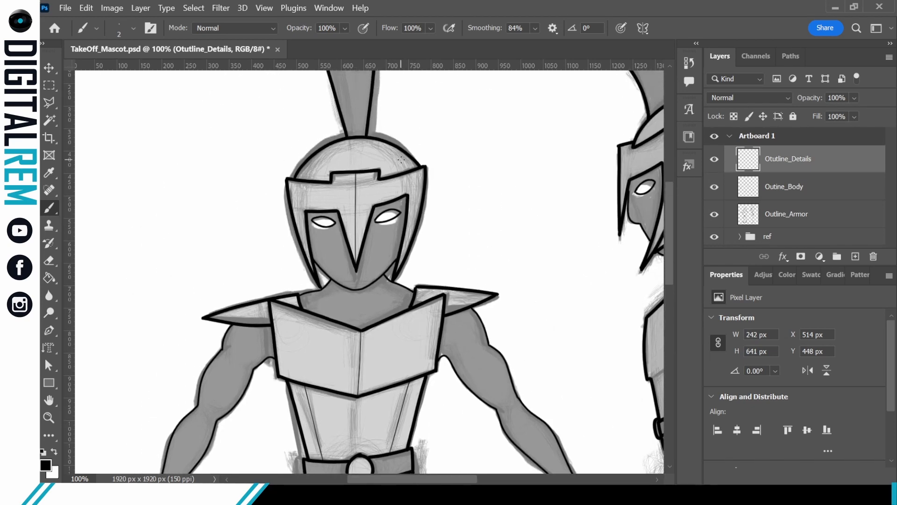
scroll(401, 160, "down", 3)
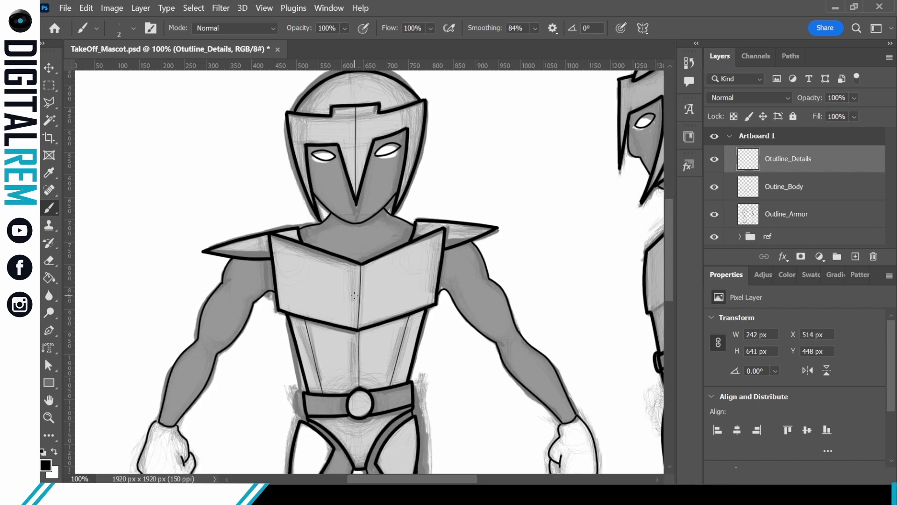
left_click_drag(672, 254, 679, 296)
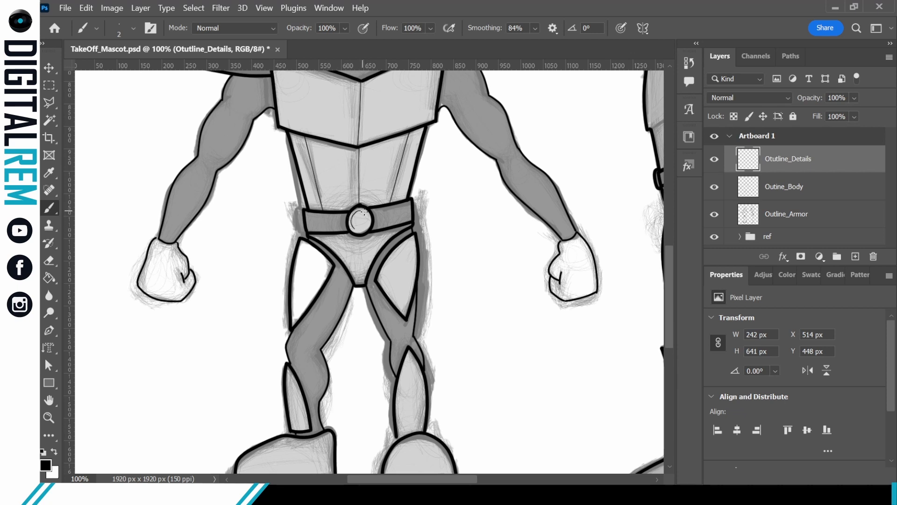
left_click_drag(364, 211, 356, 229)
key("ctrl+z")
mouse_move(291, 324)
left_mouse_down()
mouse_move(328, 266)
mouse_move(323, 257)
left_mouse_up()
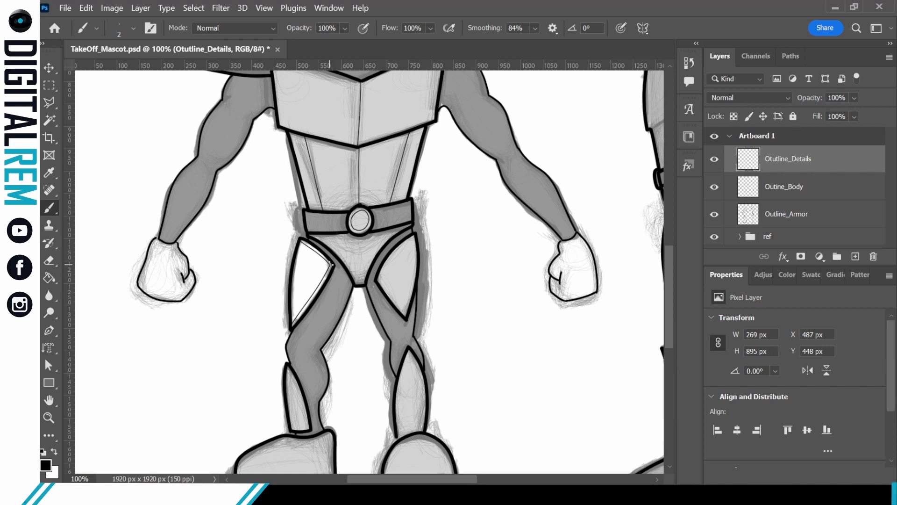
left_click_drag(379, 278, 396, 254)
left_click_drag(304, 400, 288, 368)
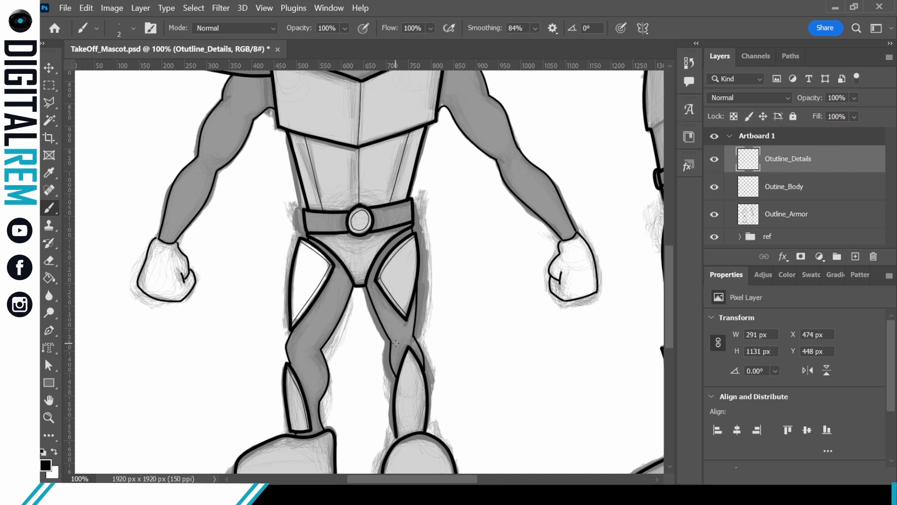
Step: Draw thin detail lines on the side figure's chest plate, back plate and V-shaped collar
scroll(434, 251, "up", 5)
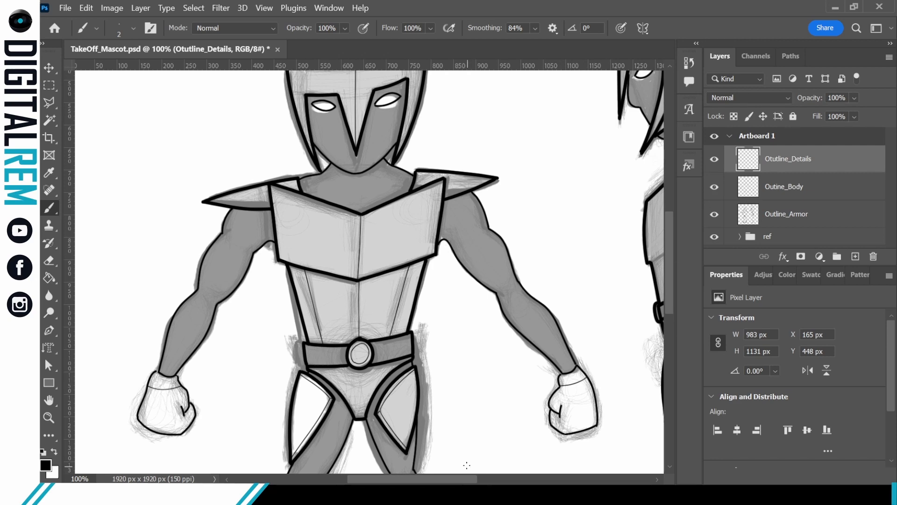
scroll(584, 271, "down", 1)
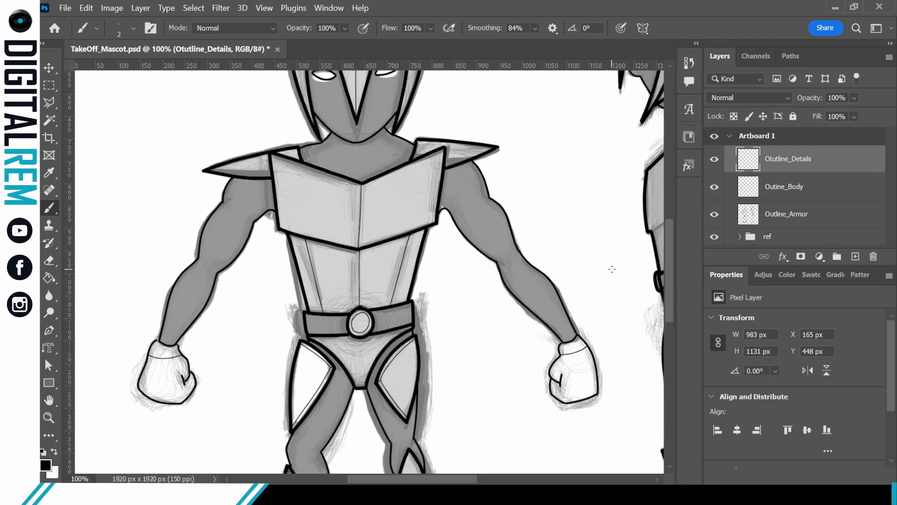
left_click_drag(466, 480, 516, 480)
mouse_move(421, 231)
left_mouse_down()
mouse_move(445, 209)
mouse_move(444, 181)
left_mouse_up()
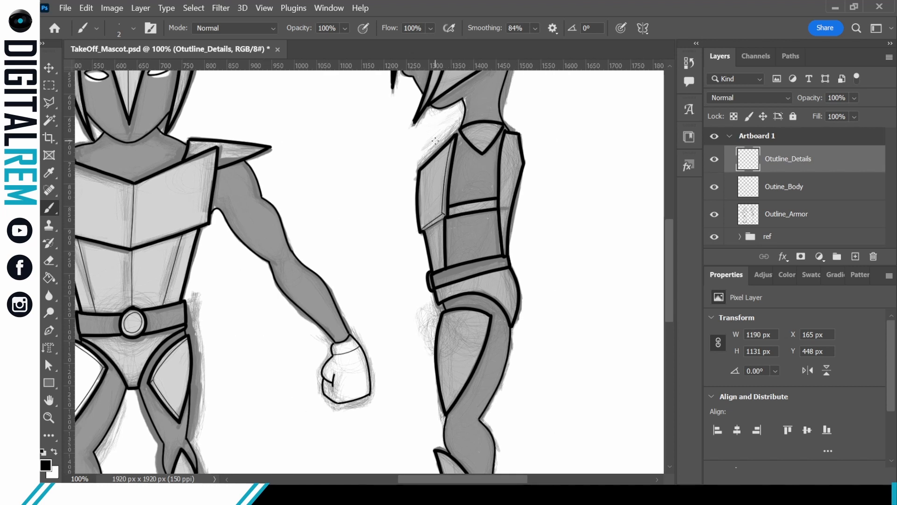
left_click_drag(504, 253, 506, 130)
key("ctrl+z")
key("ctrl+z")
left_click_drag(504, 256, 507, 132)
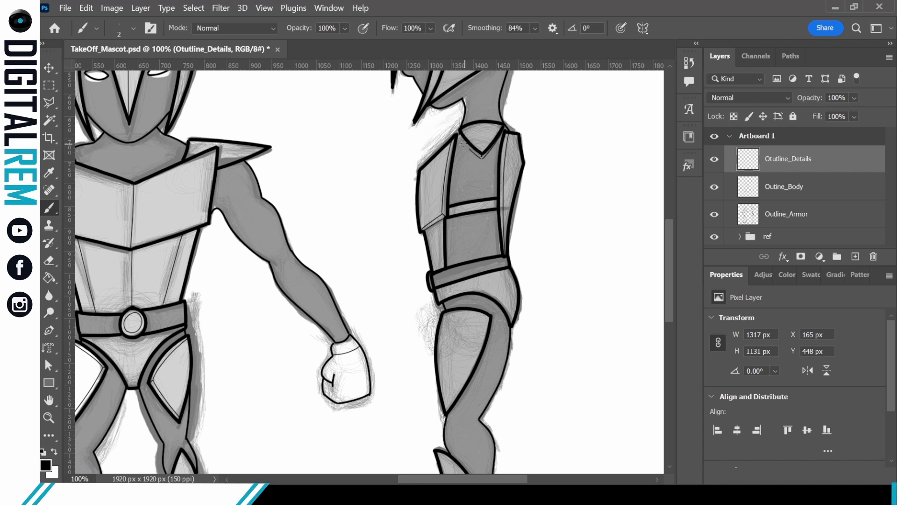
left_click_drag(458, 133, 480, 156)
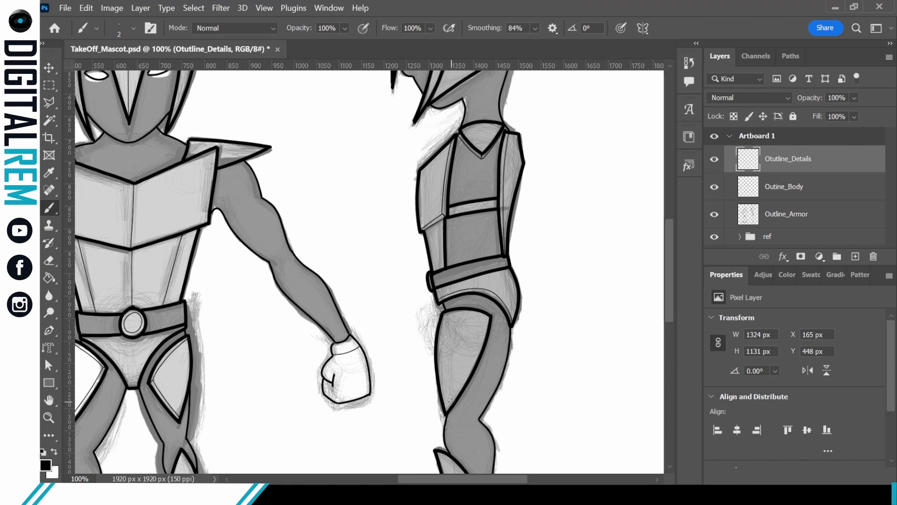
Step: Draw thin inner edge lines on the side figure's thigh plate and shin guard
left_click_drag(476, 354, 487, 323)
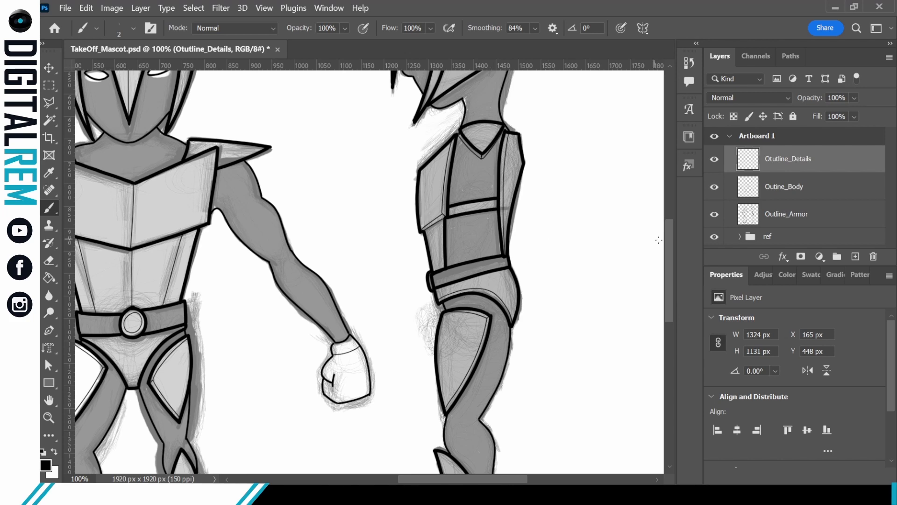
scroll(489, 318, "down", 5)
left_click_drag(470, 295, 485, 345)
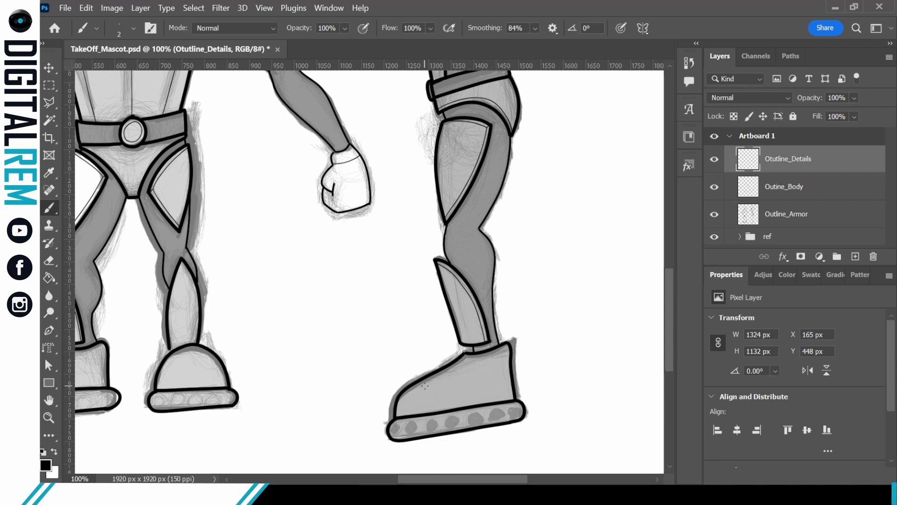
Step: Set the brush to 25 px with 0% smoothing and try a round dot on the side figure's shoe sole
key("ctrl+minus")
key("ctrl+plus")
left_click(133, 28)
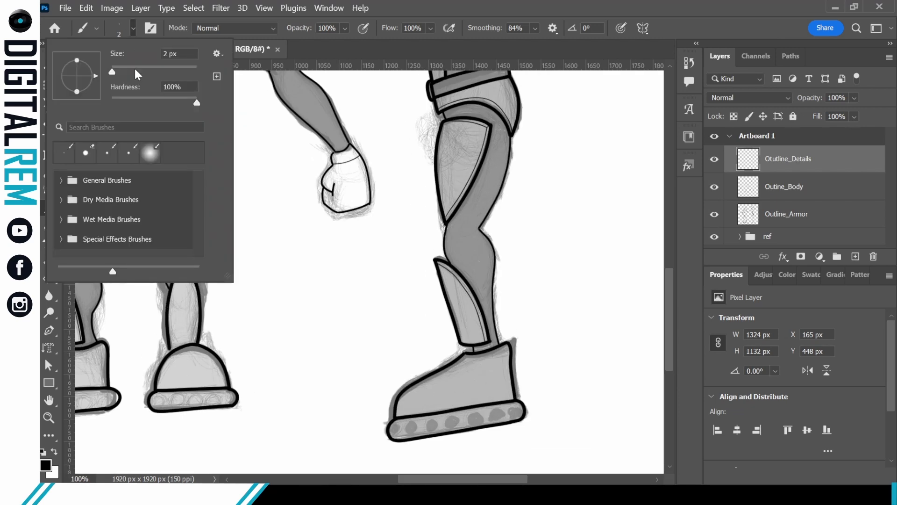
left_click(122, 71)
left_click(401, 429)
left_click(535, 28)
left_click(506, 46)
left_click(400, 429)
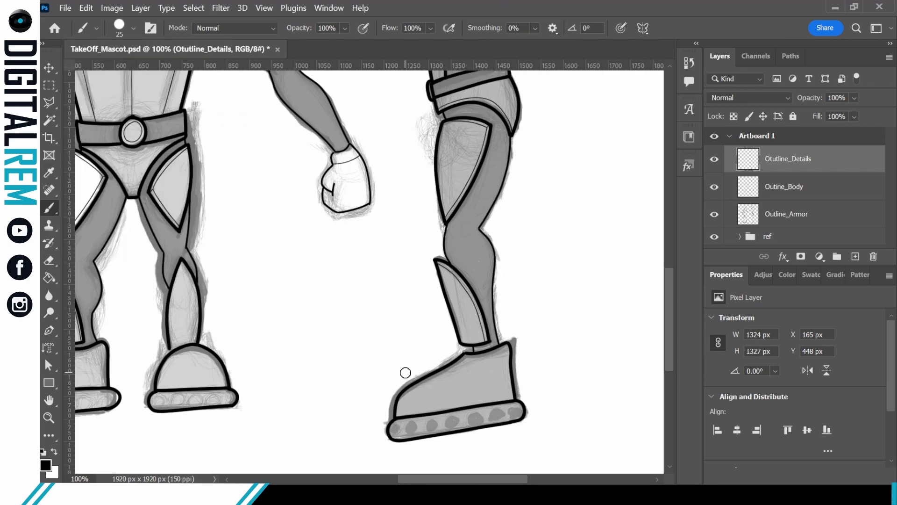
Step: Try stamping round dots along the side figure's shoe sole with a 62 px brush
left_click(133, 28)
left_click(131, 71)
left_click(401, 429)
left_click(419, 426)
left_click(439, 425)
key("ctrl+z")
key("ctrl+z")
key("ctrl+z")
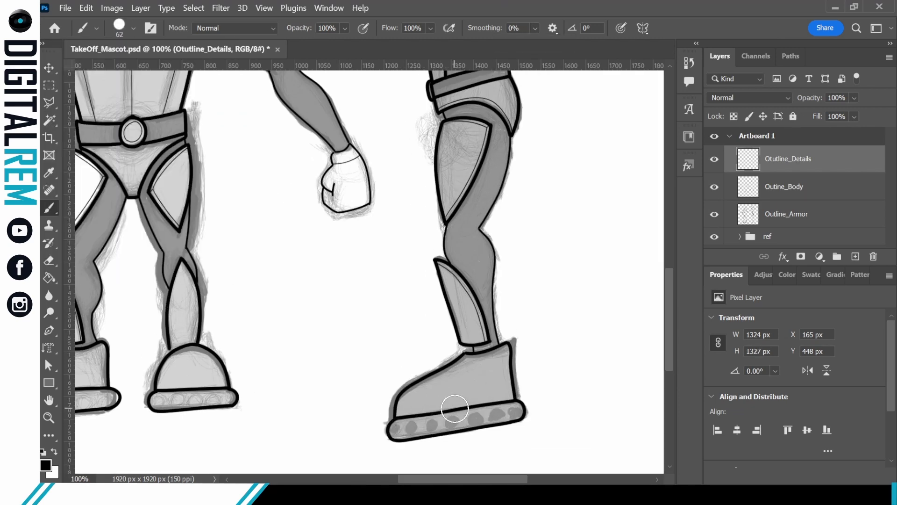
Step: Switch to the Outline_Armor layer and set the brush size to 7 px
left_click(773, 214)
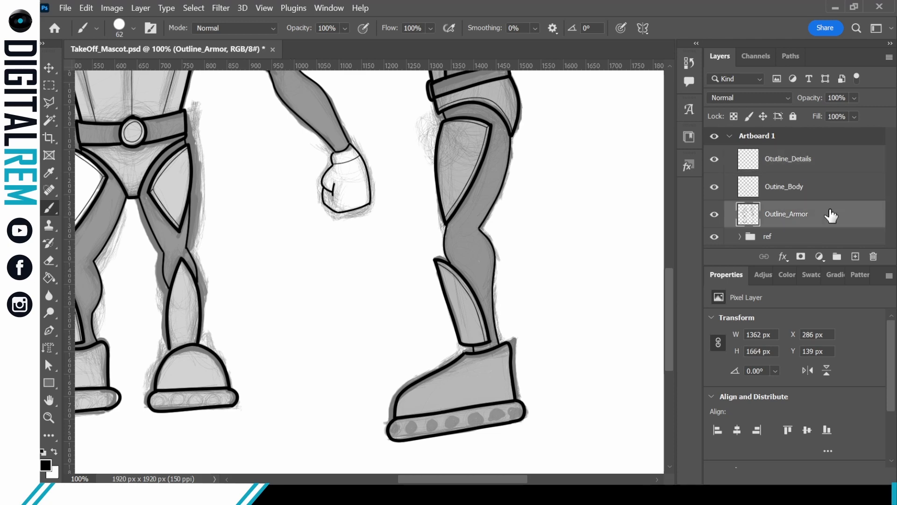
left_click(133, 28)
left_click(131, 59)
left_click(217, 19)
Step: Add a new layer above Otutline_Details, and group the three outline layers under the name Outlines
left_click(784, 159)
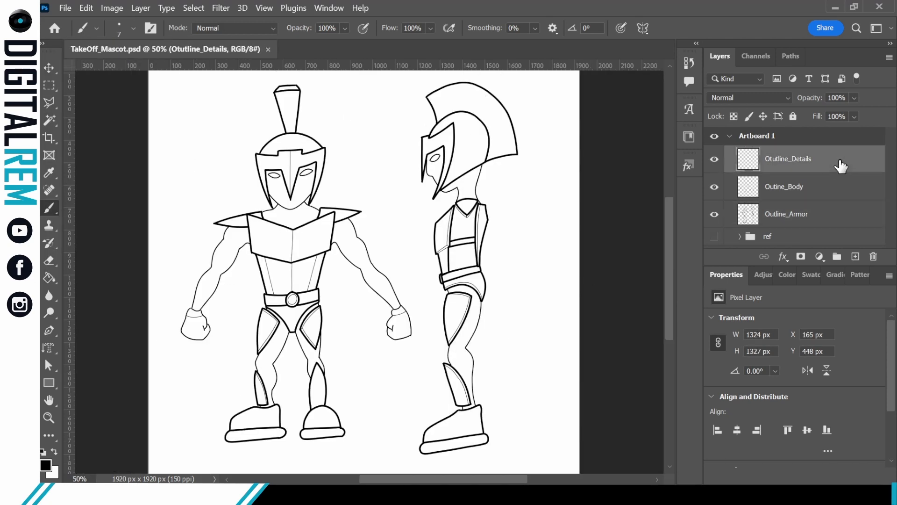
left_click(855, 256)
left_click(794, 187)
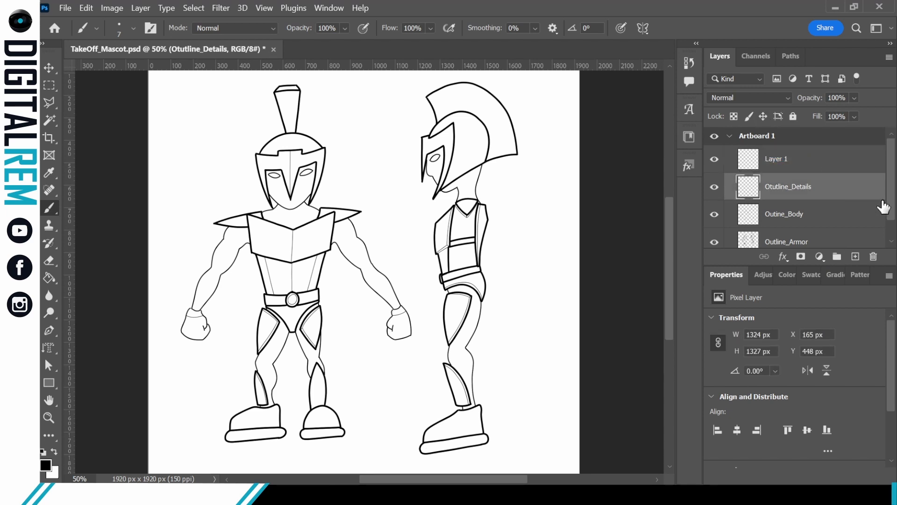
left_click_drag(889, 201, 890, 224)
left_click(794, 217, "shift")
key("ctrl+g")
double_click(775, 181)
type("Outlinr")
type("s")
key("Return")
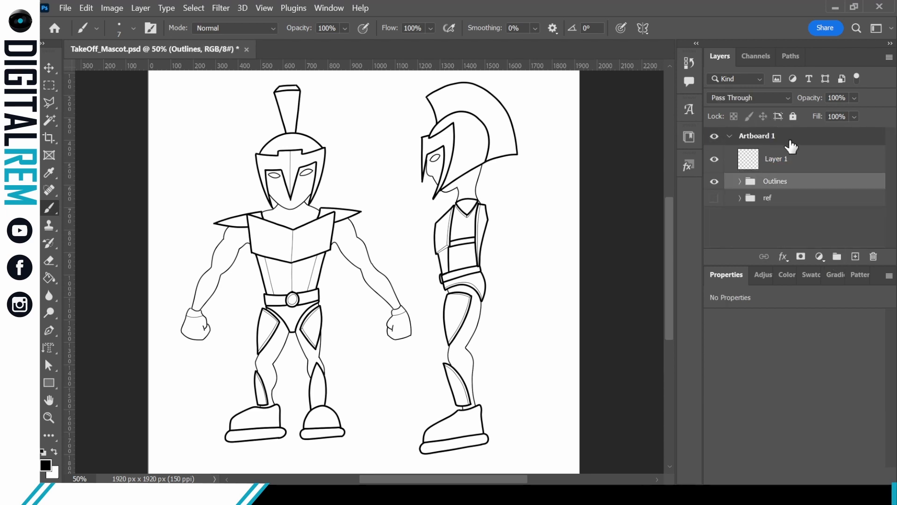
Step: Create a layer group above Layer 1 and name it Shading
left_click(785, 164)
left_click(837, 256)
double_click(776, 154)
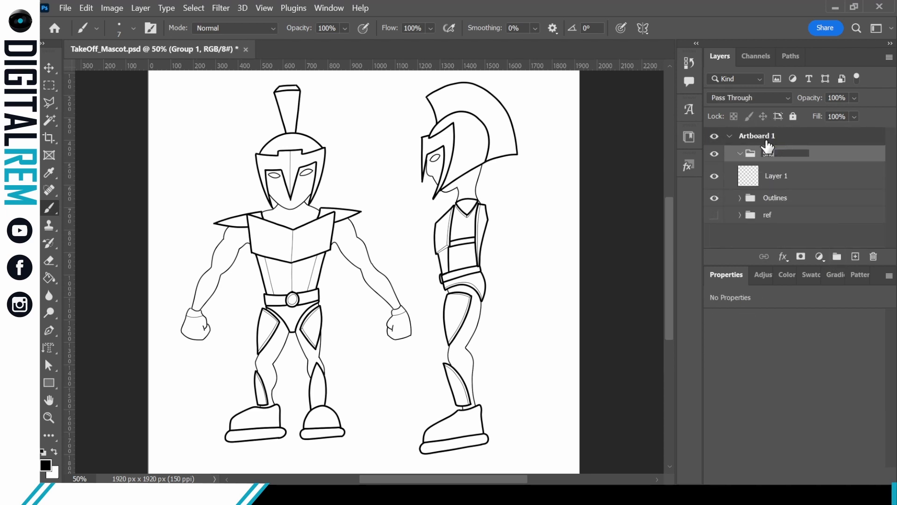
type("Shading")
key("Return")
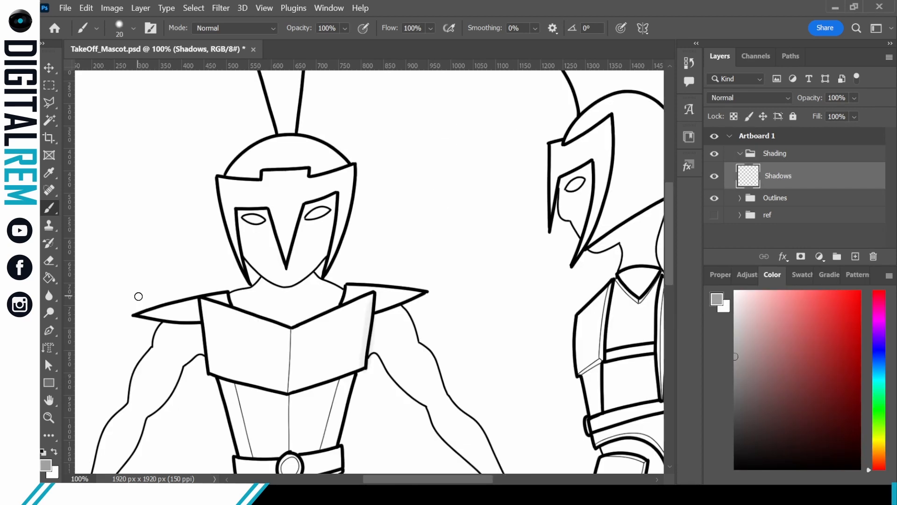
Step: Nest the Shadows layer inside the Shading group and place that group directly below Outlines
mouse_move(783, 179)
left_mouse_down()
mouse_move(787, 152)
mouse_move(782, 175)
mouse_move(735, 202)
left_mouse_up()
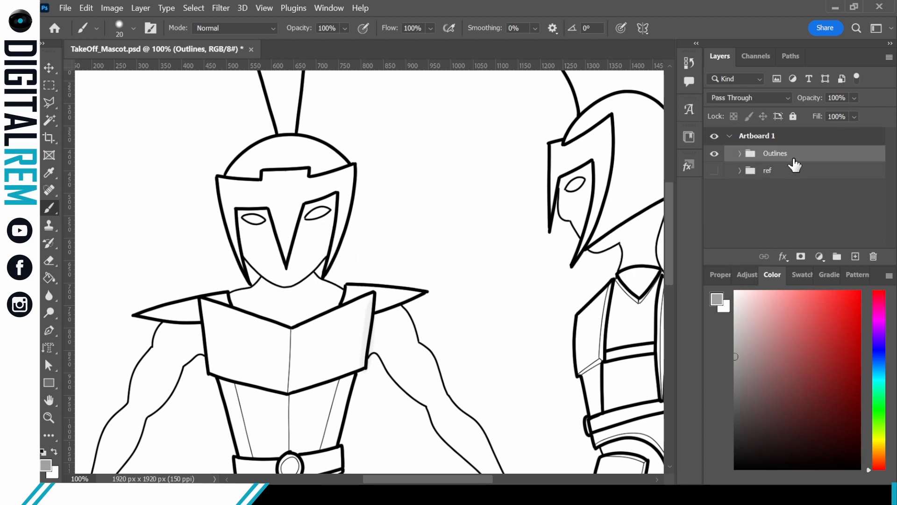
key("ctrl+z")
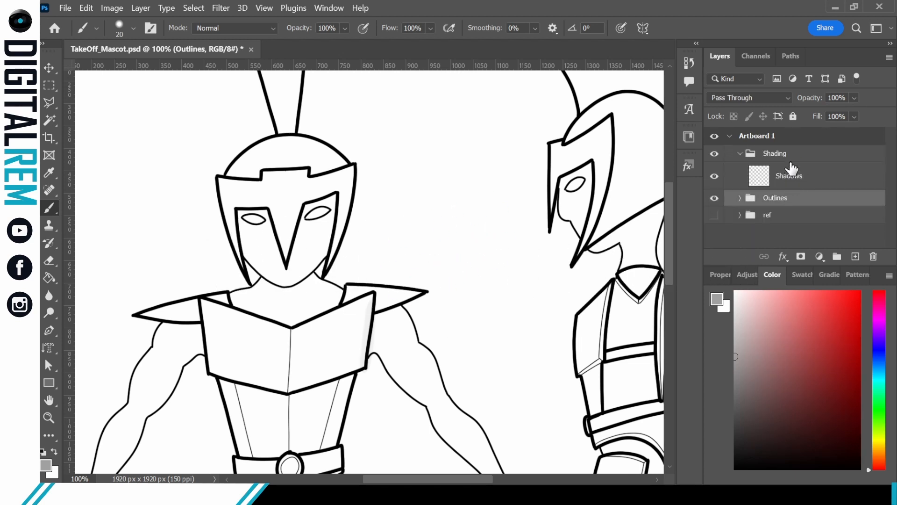
left_click_drag(788, 157, 802, 209)
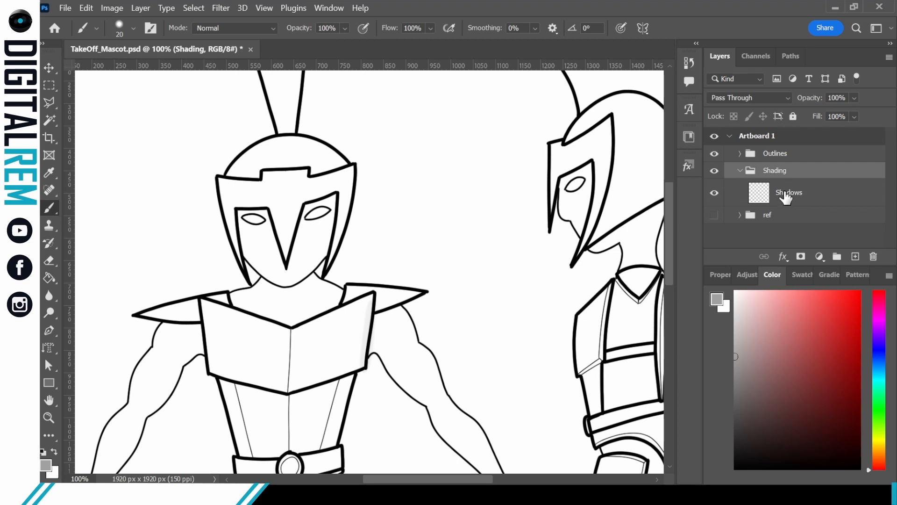
Step: Reset the foreground and background colors to black and white, and lower the Shading group's opacity to 31%
left_click(43, 452)
mouse_move(808, 99)
left_mouse_down()
mouse_move(790, 100)
mouse_move(800, 99)
left_mouse_up()
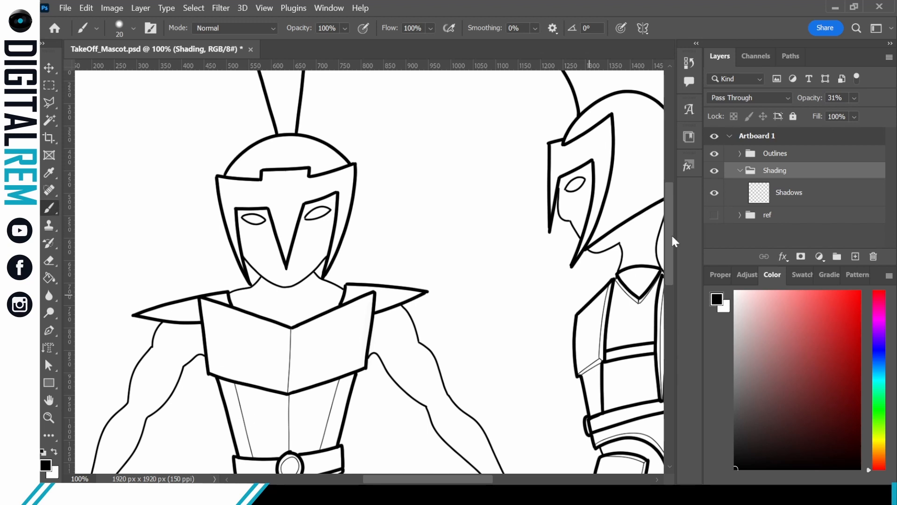
Step: On the Shadows layer, paint a shadow beneath the lower edge of the front figure's chest plate
left_click(791, 196)
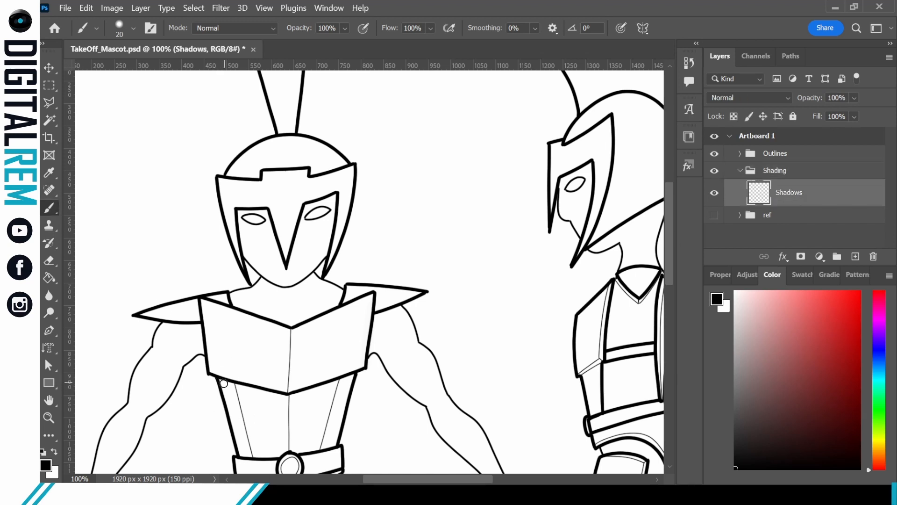
left_click_drag(220, 380, 281, 396)
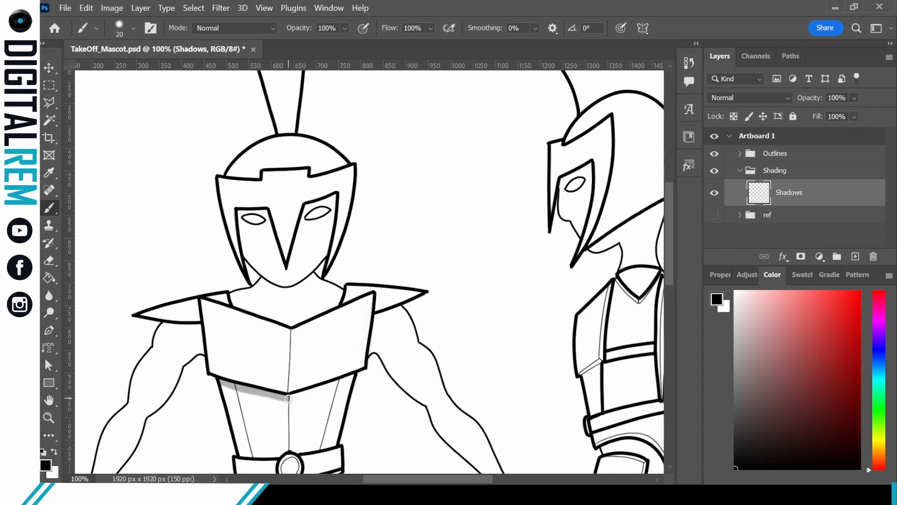
left_click_drag(290, 397, 345, 378)
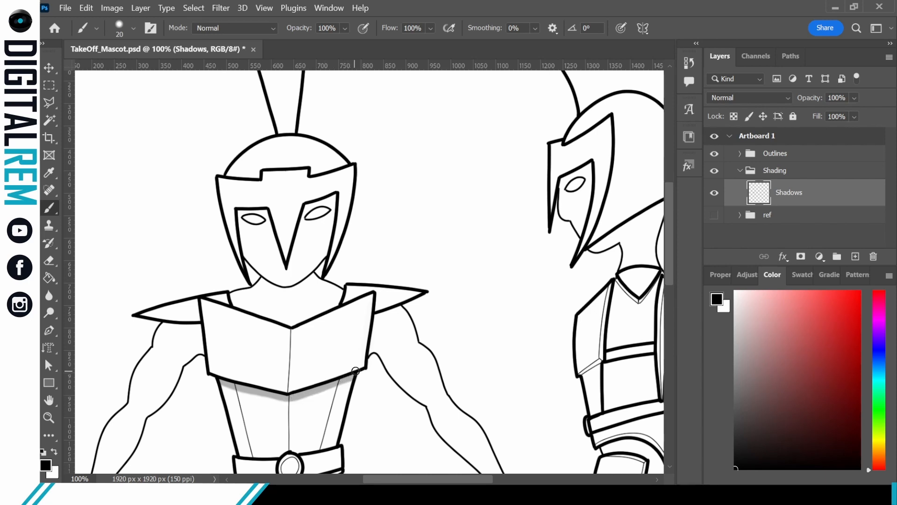
Step: Set brush smoothing to 79% and paint shadows beneath both shoulder pads and under the front figure's chin
left_click(535, 28)
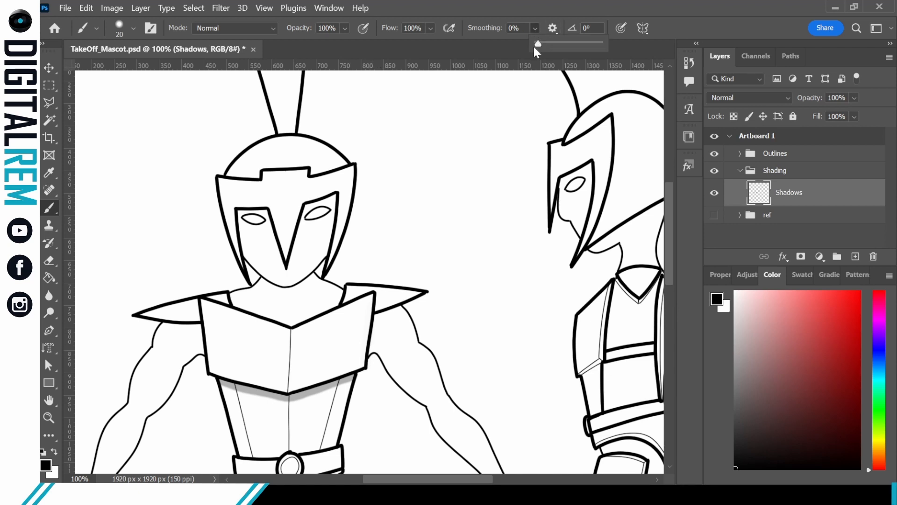
mouse_move(585, 43)
left_mouse_down()
mouse_move(616, 40)
mouse_move(584, 46)
left_mouse_up()
left_click(373, 316)
left_click_drag(373, 317, 420, 299)
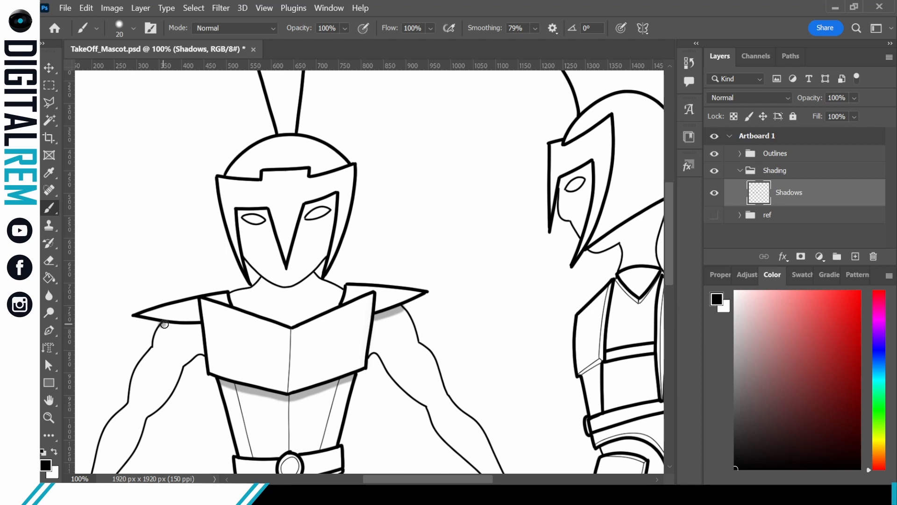
left_click_drag(168, 325, 200, 326)
mouse_move(262, 281)
left_mouse_down()
mouse_move(299, 287)
mouse_move(320, 271)
left_mouse_up()
mouse_move(264, 285)
left_mouse_down()
mouse_move(285, 295)
mouse_move(316, 278)
left_mouse_up()
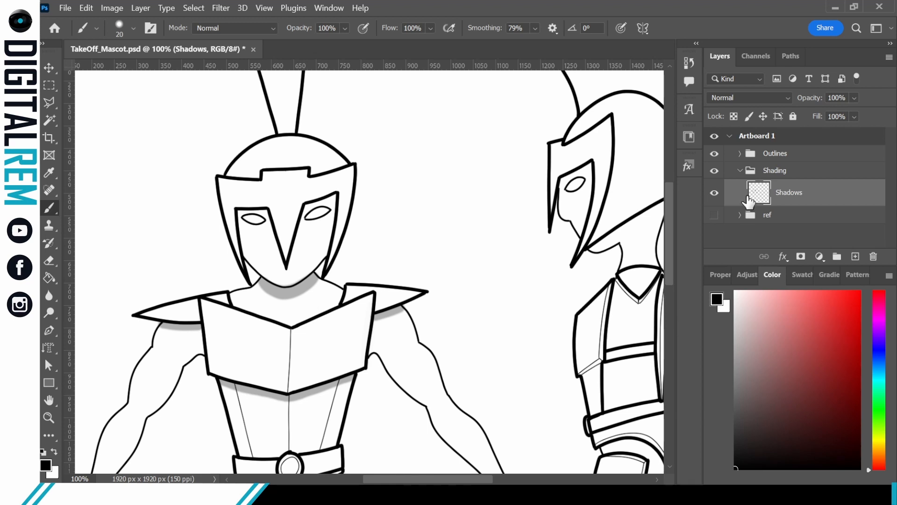
Step: Paint shadows in both armpits of the front figure, beside the chest plate
left_click_drag(668, 206, 669, 225)
left_click(740, 153)
left_click(740, 154)
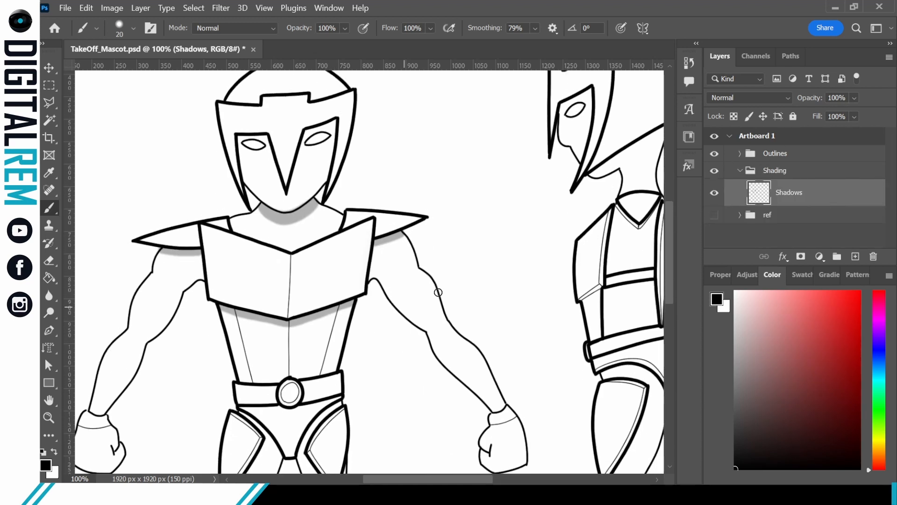
scroll(438, 292, "down", 5)
mouse_move(368, 204)
left_mouse_down()
mouse_move(373, 196)
mouse_move(377, 205)
left_mouse_up()
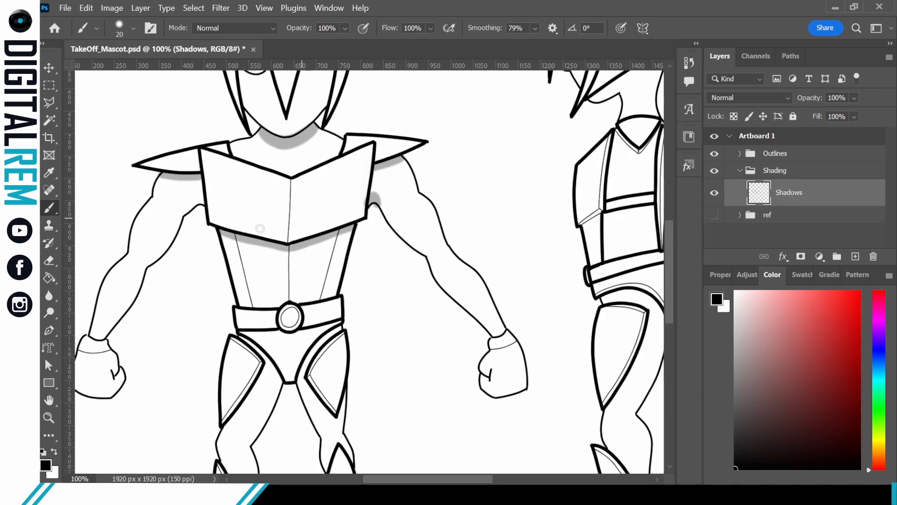
left_click_drag(192, 210, 205, 198)
Step: Shade the undersides of both upper arms down to the elbow creases, plus a small shoulder muscle shadow
left_click_drag(415, 250, 437, 246)
left_click_drag(418, 194, 419, 201)
left_click_drag(465, 308, 477, 314)
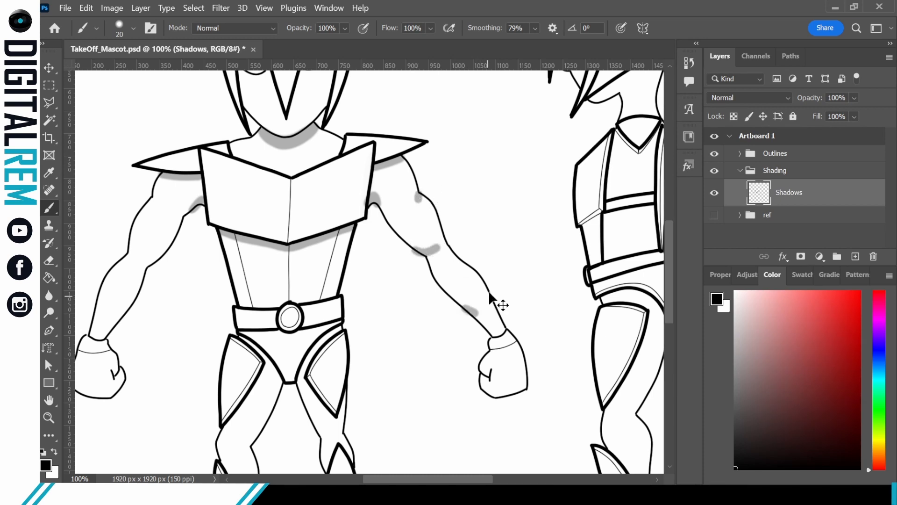
key("ctrl+z")
mouse_move(379, 193)
left_mouse_down()
mouse_move(388, 213)
mouse_move(438, 247)
left_mouse_up()
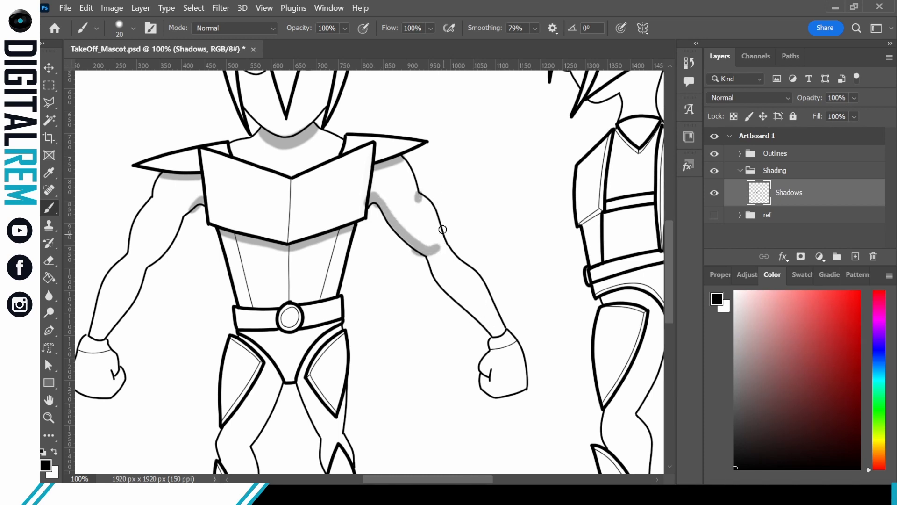
mouse_move(135, 261)
left_mouse_down()
mouse_move(158, 259)
mouse_move(205, 206)
left_mouse_up()
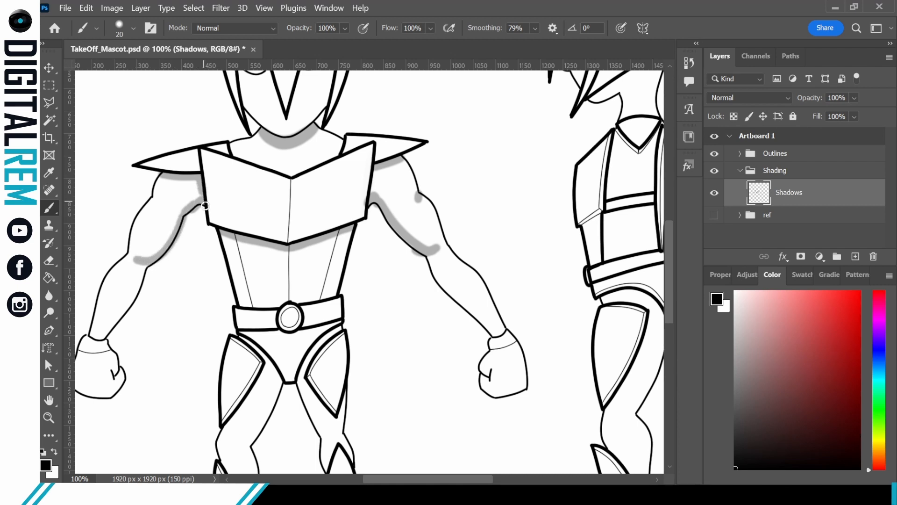
Step: Shade along the abdomen's two slanted lines, below the belt and along the hip curves
left_click_drag(238, 236, 256, 308)
left_click_drag(322, 298, 340, 224)
mouse_move(242, 334)
left_mouse_down()
mouse_move(283, 388)
mouse_move(341, 324)
left_mouse_up()
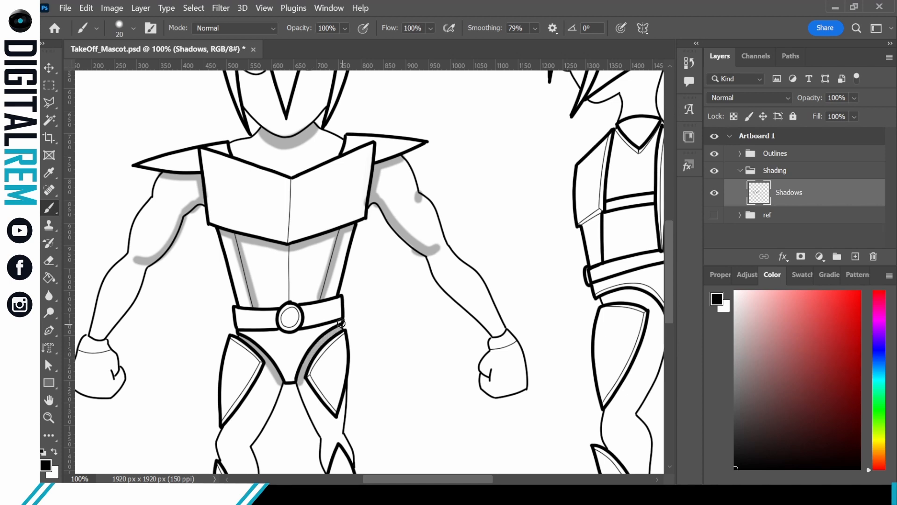
mouse_move(242, 334)
left_mouse_down()
mouse_move(309, 333)
mouse_move(347, 319)
left_mouse_up()
key("ctrl+z")
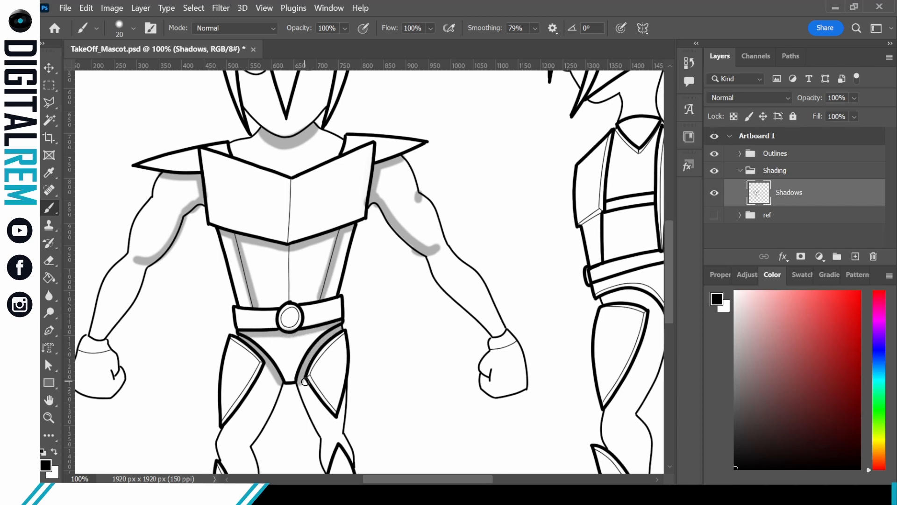
Step: Paint shadows along the lower and inner edges of both thigh guards on the front figure
mouse_move(305, 381)
left_mouse_down()
mouse_move(340, 421)
mouse_move(348, 390)
left_mouse_up()
left_click_drag(224, 426, 264, 365)
key("ctrl+z")
left_click_drag(226, 419, 261, 364)
left_click_drag(309, 376, 337, 415)
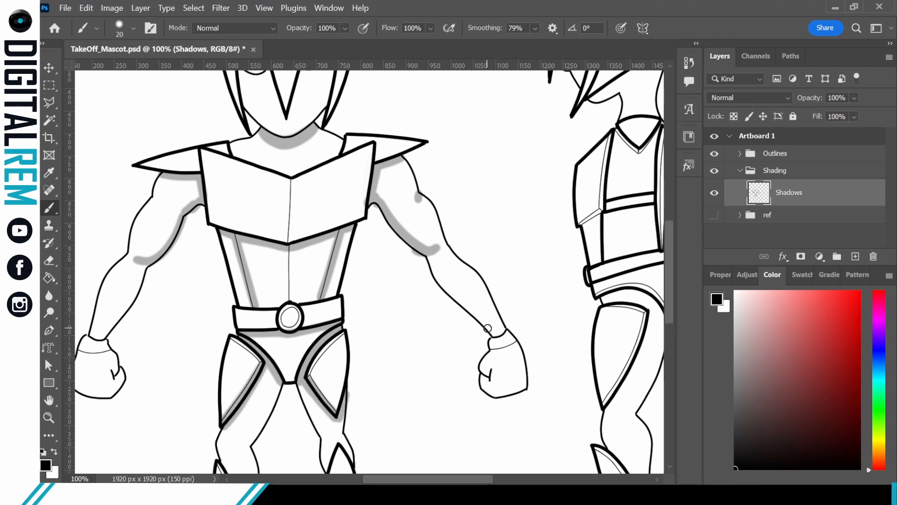
Step: Shade the undersides of both forearms and the sides of the neck next to the shoulder pads
mouse_move(427, 256)
left_mouse_down()
mouse_move(442, 287)
mouse_move(494, 336)
left_mouse_up()
left_click_drag(106, 337, 149, 255)
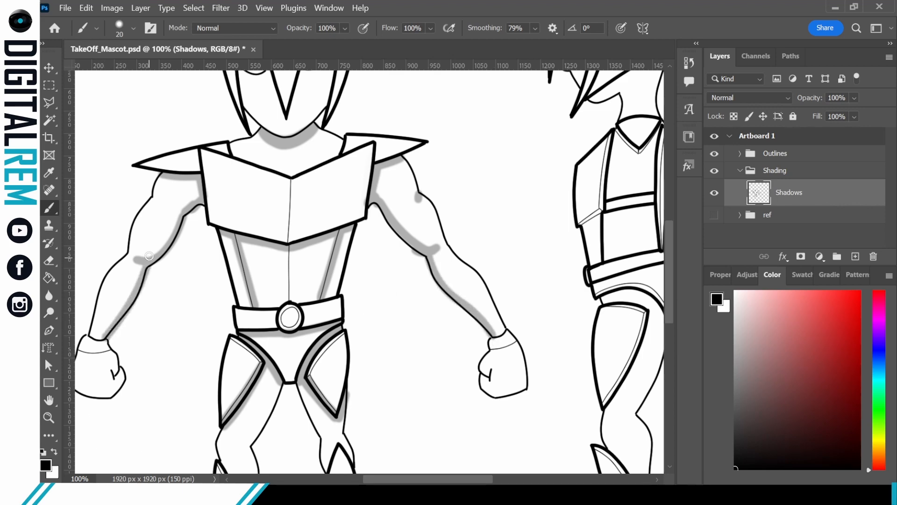
left_click_drag(238, 146, 233, 158)
left_click_drag(345, 137, 338, 161)
Step: Shade beneath the front figure's shin guard and along the bottom of both shoe soles
mouse_move(417, 290)
left_mouse_down()
mouse_move(438, 176)
mouse_move(486, 59)
left_mouse_up()
left_click_drag(298, 297, 312, 295)
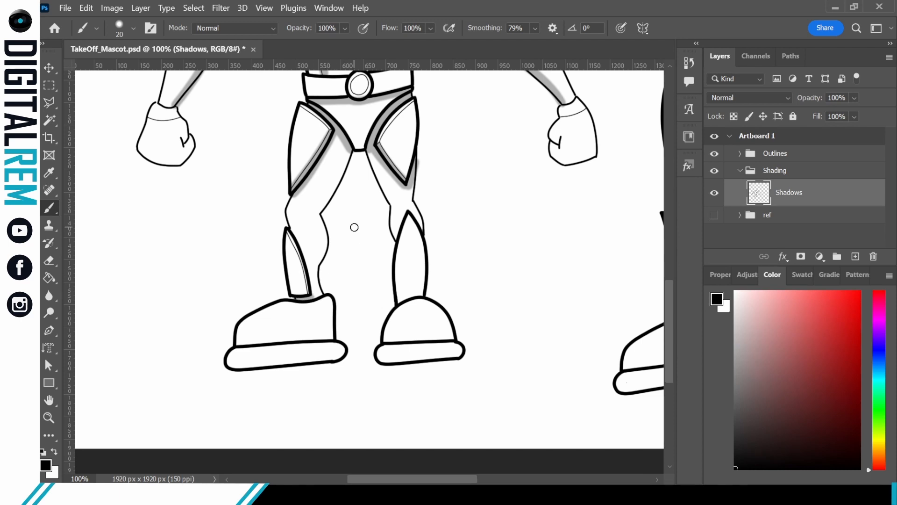
left_click_drag(228, 362, 464, 352)
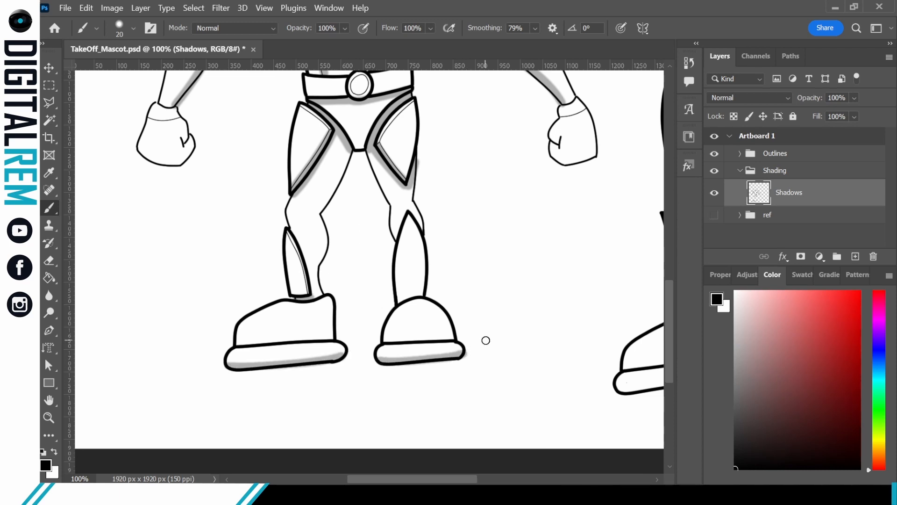
Step: Paint shadows along the lower and outer edges of the front figure's two fists
scroll(640, 238, "up", 5)
mouse_move(139, 334)
left_mouse_down()
mouse_move(168, 344)
mouse_move(187, 326)
mouse_move(149, 337)
mouse_move(150, 347)
mouse_move(190, 345)
left_mouse_up()
key("ctrl+z")
mouse_move(560, 350)
left_mouse_down()
mouse_move(597, 338)
mouse_move(557, 325)
mouse_move(563, 350)
left_mouse_up()
left_click_drag(141, 328, 156, 293)
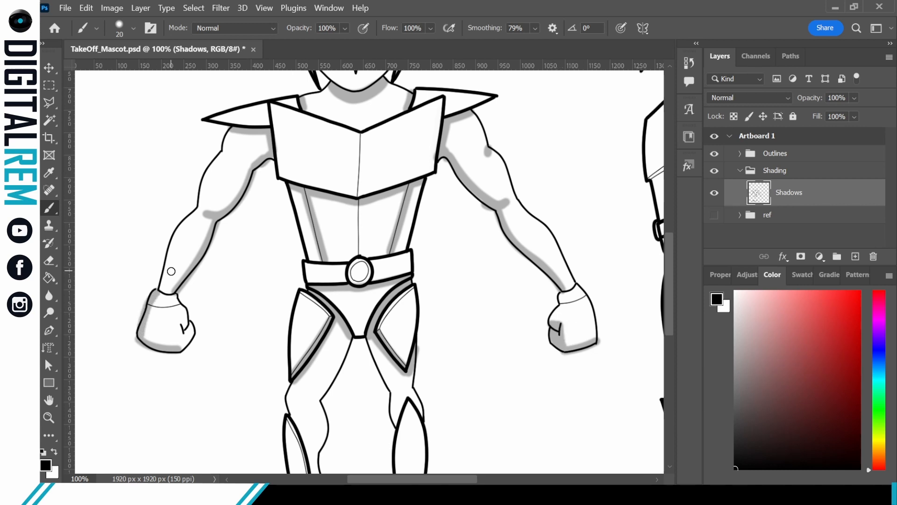
Step: Select the Otutline_Details layer in the Outlines group and set the brush size to 2 px
left_click(739, 153)
left_click(798, 176)
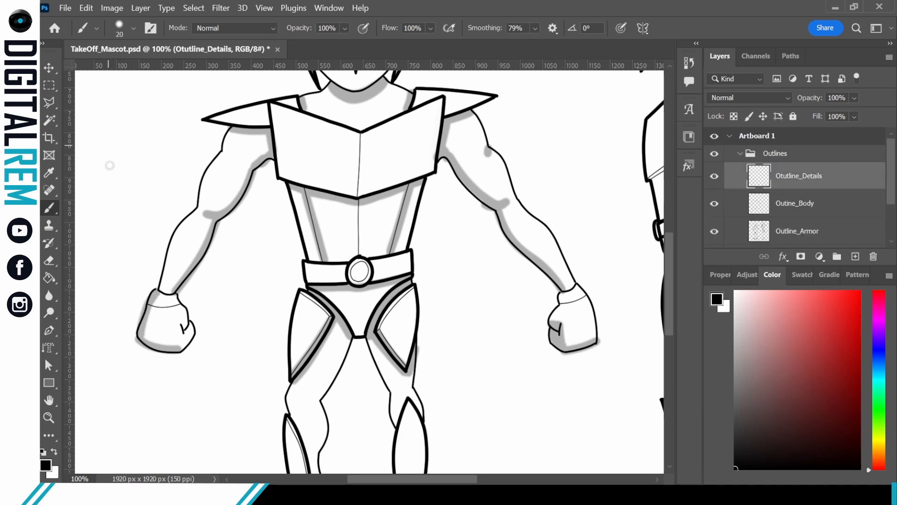
left_click(133, 28)
left_click(197, 98)
left_click(174, 53)
key("BackSpace")
key("BackSpace")
left_click(150, 33)
Step: Draw thin detail lines just inside the lower edges of the front figure's shoulder pads and chest plate
left_click_drag(221, 117, 271, 122)
left_click_drag(358, 193, 429, 169)
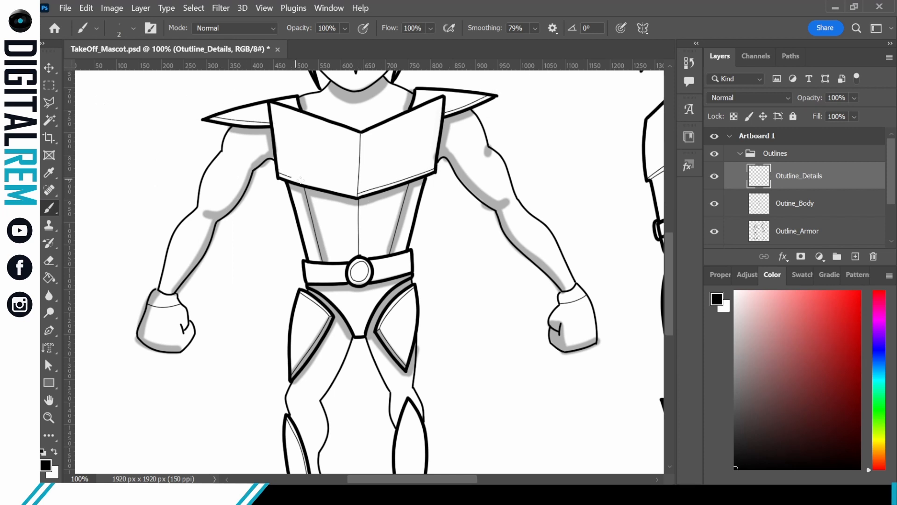
left_click_drag(299, 179, 357, 194)
left_click_drag(430, 169, 442, 99)
key("ctrl+z")
Step: Draw thin depth lines around the front helmet's eye openings and along the side-view helmet's cheek guard
scroll(667, 228, "up", 5)
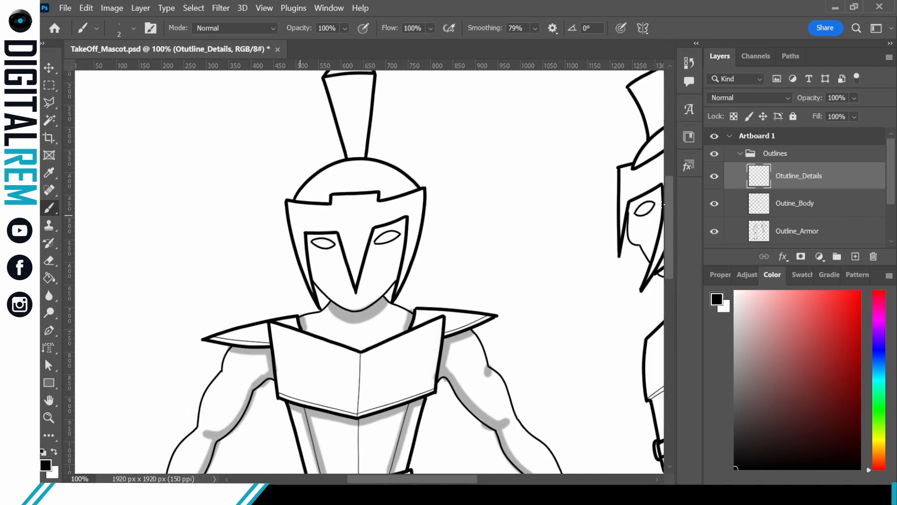
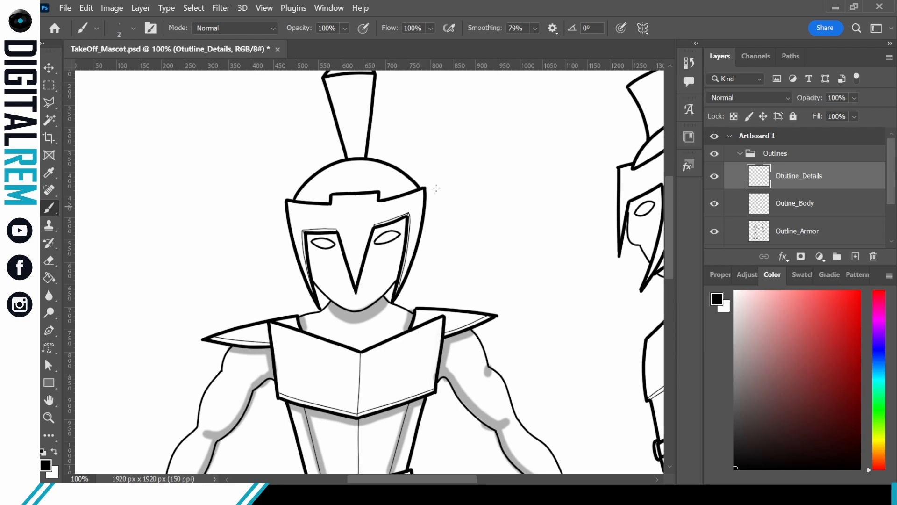
left_click_drag(671, 264, 671, 253)
left_click_drag(458, 478, 514, 479)
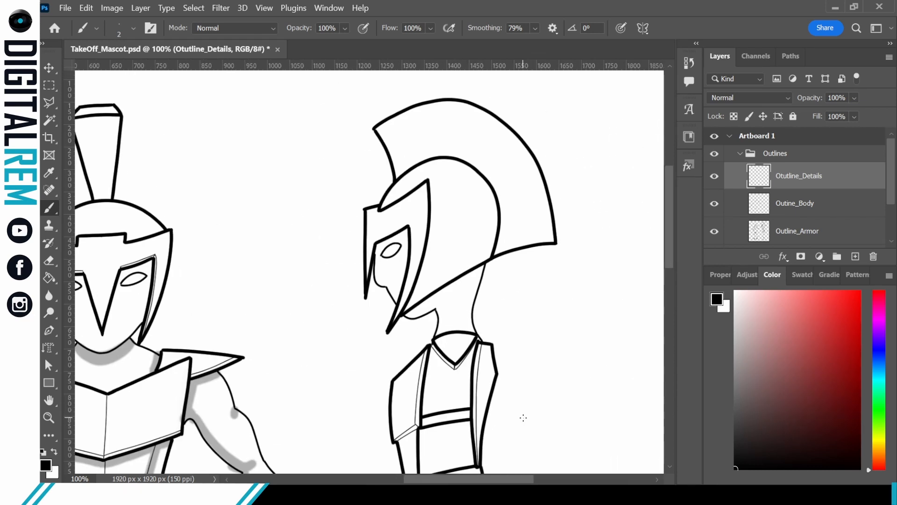
mouse_move(401, 316)
left_mouse_down()
mouse_move(419, 288)
mouse_move(432, 176)
left_mouse_up()
key("ctrl+z")
mouse_move(410, 300)
left_mouse_down()
mouse_move(429, 256)
mouse_move(436, 195)
left_mouse_up()
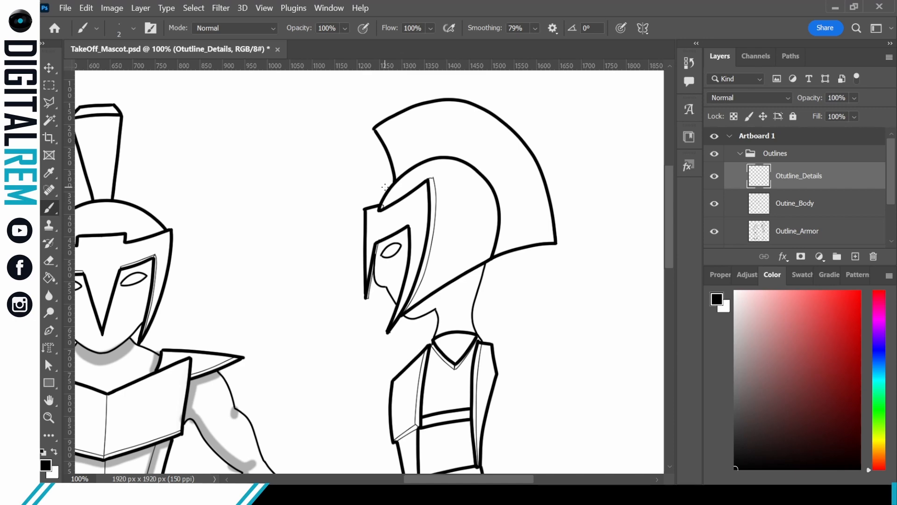
Step: Erase the thin depth lines around the front helmet's eye openings
scroll(385, 186, "down", 2)
scroll(383, 192, "up", 1)
key("e")
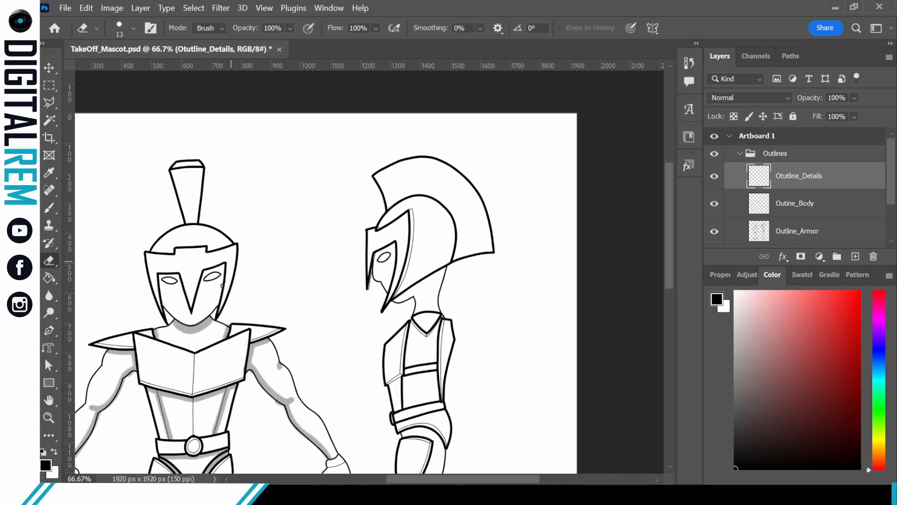
Step: Draw a thin rim line just above the stepped brow edge of the front helmet with the Brush tool
key("b")
key("ctrl+plus")
key("ctrl+plus")
scroll(369, 271, "left", 5)
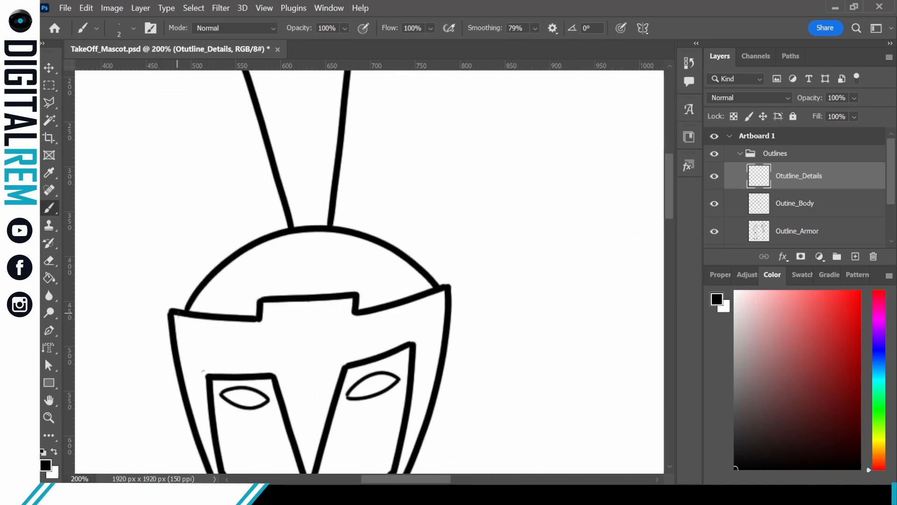
left_click_drag(177, 313, 171, 306)
left_click_drag(233, 308, 271, 293)
key("ctrl+z")
left_click_drag(383, 296, 356, 305)
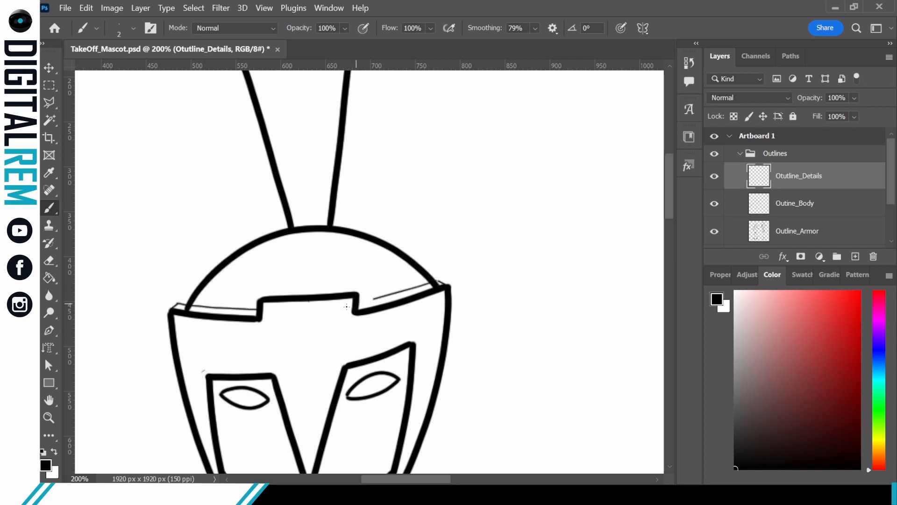
key("ctrl+z")
mouse_move(440, 281)
left_mouse_down()
mouse_move(379, 297)
mouse_move(359, 303)
left_mouse_up()
mouse_move(260, 303)
left_mouse_down()
mouse_move(264, 288)
mouse_move(358, 288)
left_mouse_up()
key("ctrl+z")
left_click_drag(285, 291, 354, 286)
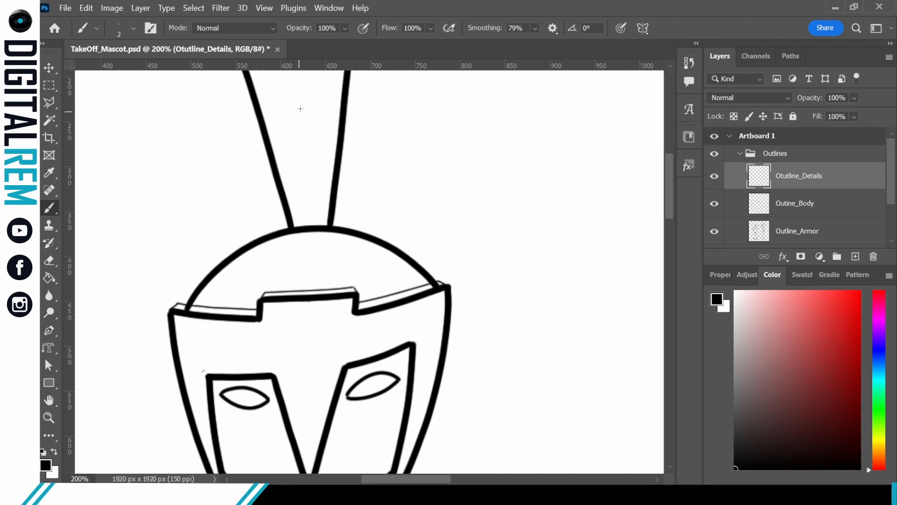
Step: Select the Shadows layer and set the brush to 18 px with 100% hardness
key("ctrl+minus")
key("ctrl+minus")
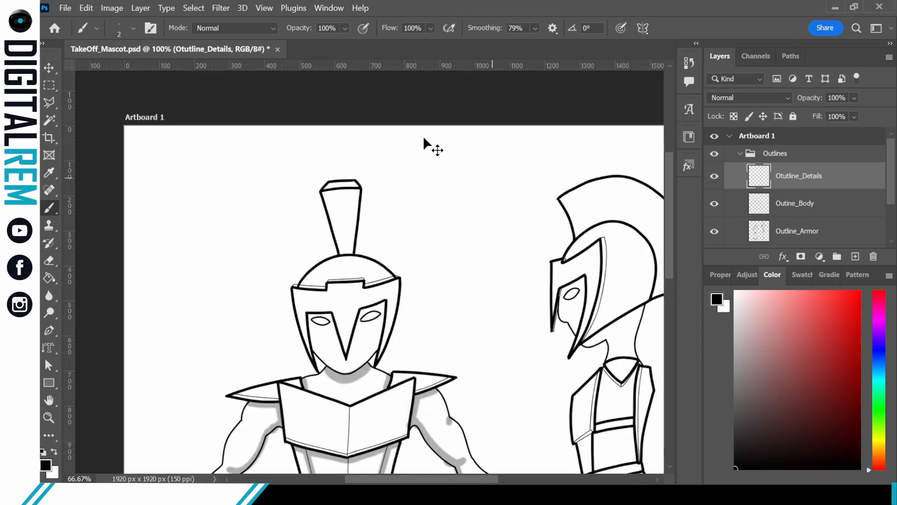
key("ctrl+plus")
key("ctrl+plus")
key("ctrl+plus")
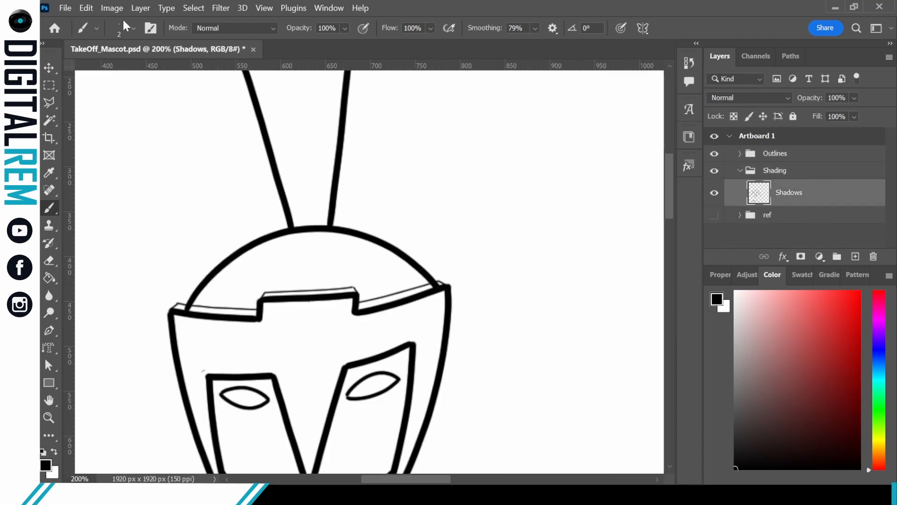
left_click(123, 24)
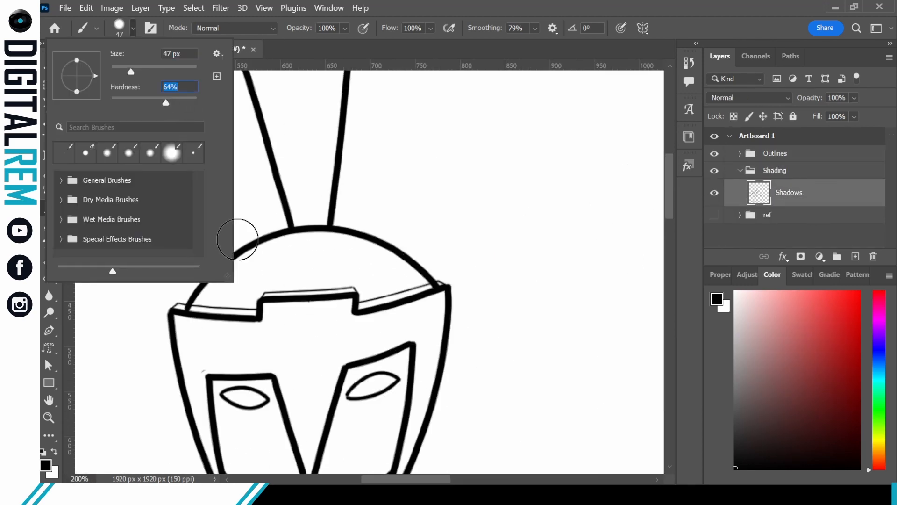
left_click(130, 72)
left_click_drag(126, 71, 122, 71)
left_click_drag(183, 307, 201, 311)
key("ctrl+z")
left_click(133, 27)
left_click(119, 72)
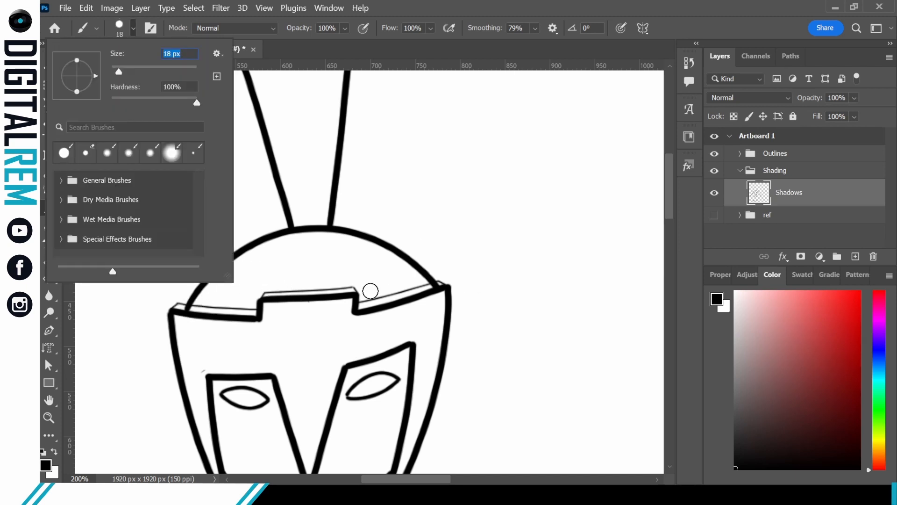
Step: Shade the inside edges of the front helmet's eye openings and along the nose guard, reducing the brush to 9 px
left_click_drag(346, 371, 403, 358)
left_click_drag(214, 383, 270, 380)
mouse_move(424, 313)
left_mouse_down()
mouse_move(470, 170)
mouse_move(464, 121)
left_mouse_up()
key("bracketleft")
key("bracketleft")
left_click_drag(311, 192, 348, 309)
left_click_drag(431, 278, 449, 161)
left_click_drag(266, 282, 251, 189)
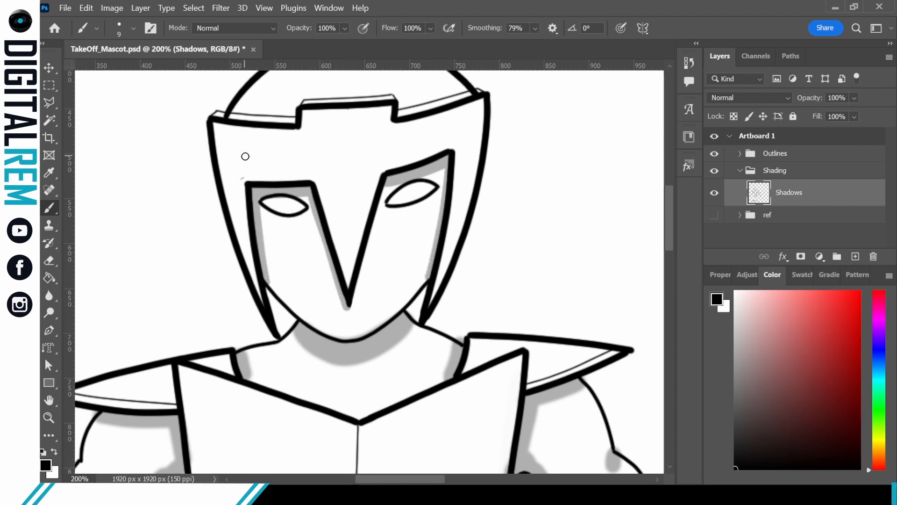
left_click_drag(352, 305, 383, 189)
Step: Erase the shadows on both sides of the neck next to the shoulder pads
key("e")
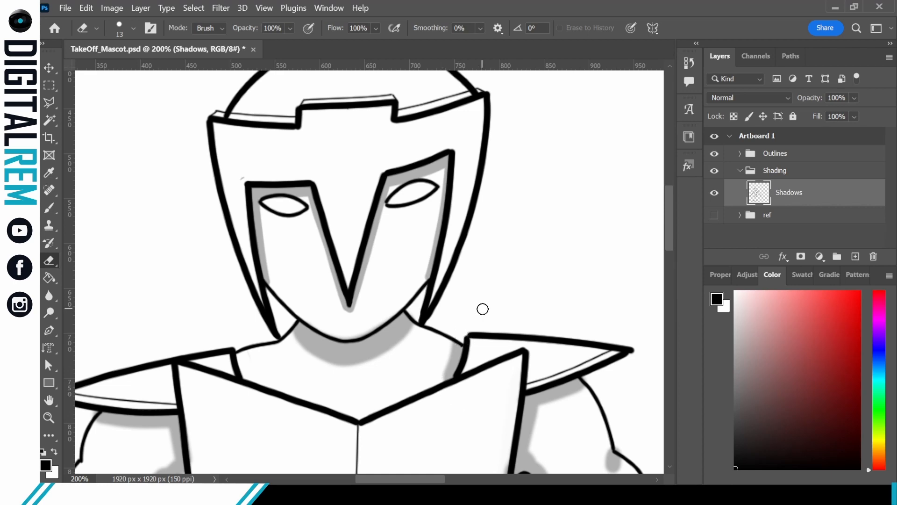
mouse_move(443, 379)
left_mouse_down()
mouse_move(450, 352)
mouse_move(457, 374)
left_mouse_up()
key("ctrl+minus")
key("ctrl+minus")
key("ctrl+minus")
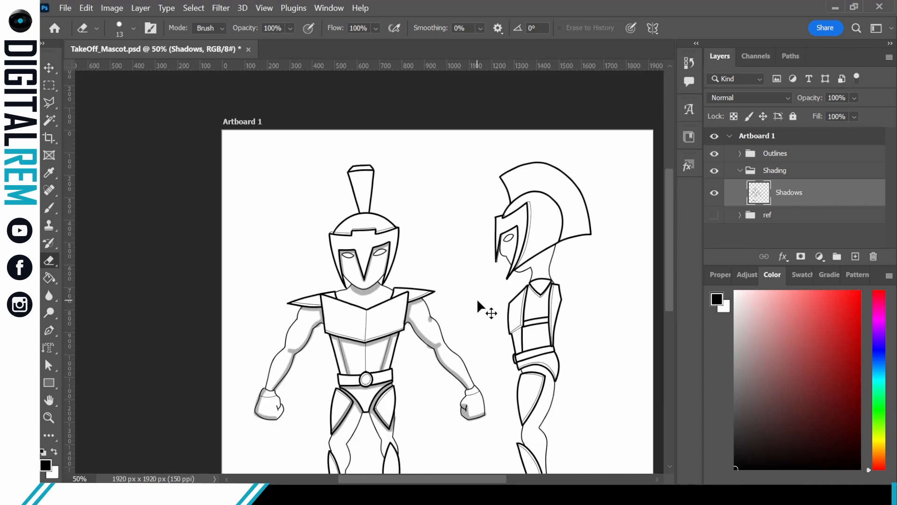
Step: Brush a shadow boundary diagonally across the front figure's neck and fill the enclosed area with the Paint Bucket, with anti-aliasing off
key("ctrl+plus")
key("ctrl+plus")
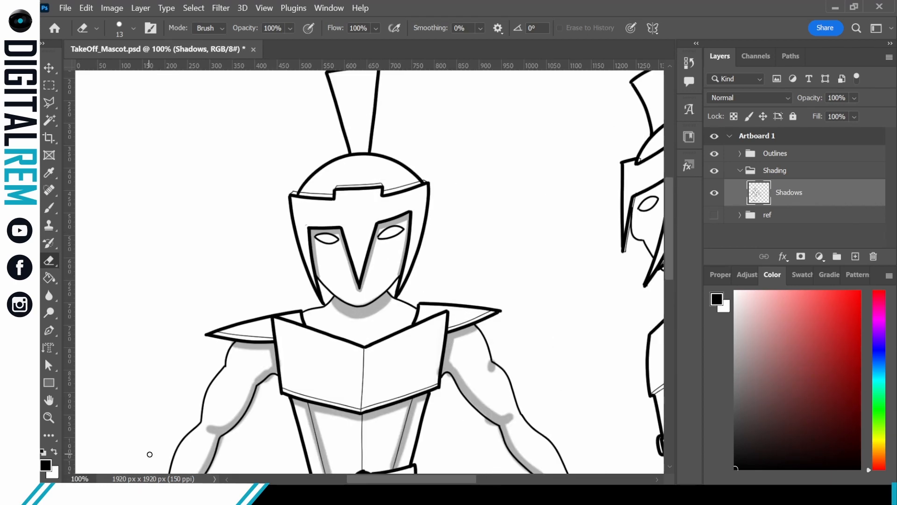
key("b")
mouse_move(379, 309)
left_mouse_down()
mouse_move(341, 338)
mouse_move(378, 314)
mouse_move(332, 333)
mouse_move(302, 315)
left_mouse_up()
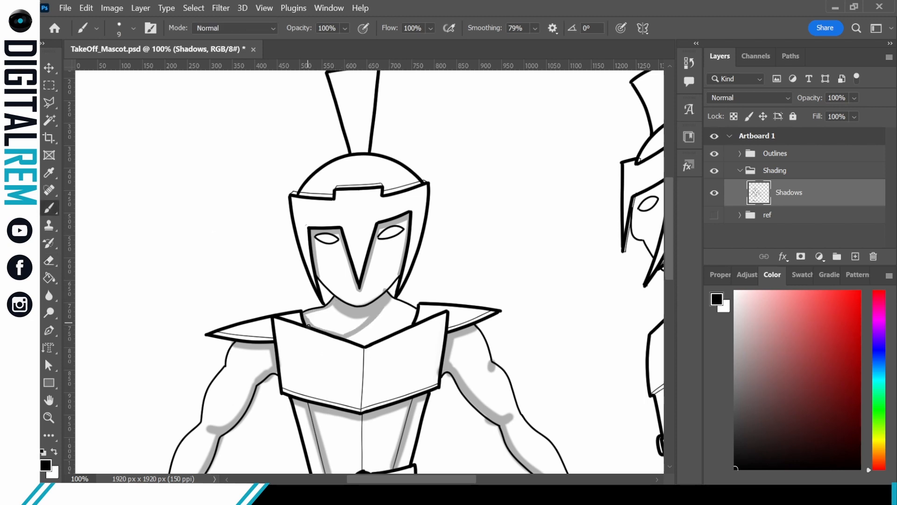
key("g")
left_click(360, 315)
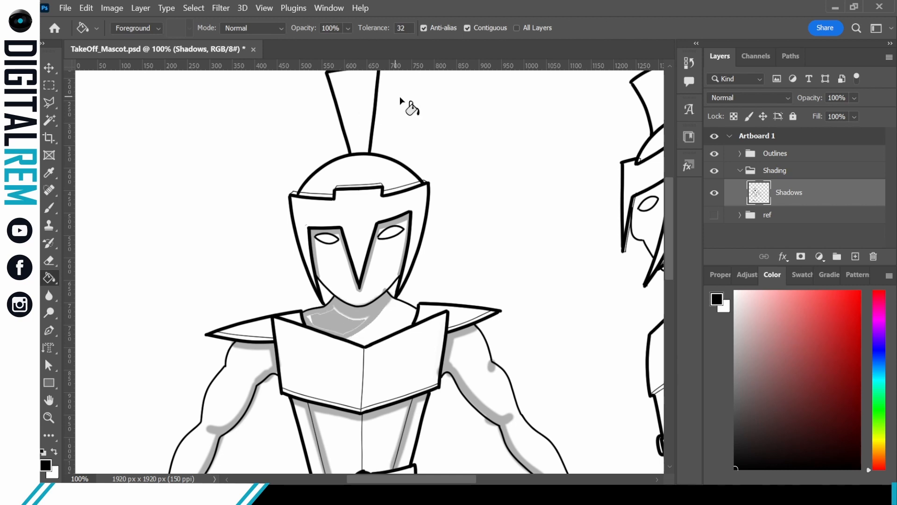
left_click(424, 28)
left_click(345, 322)
key("ctrl+z")
left_click(320, 331)
Step: Erase stray shadow around the front figure's chin, neck and nose guard with the 13 px eraser
left_click(50, 260)
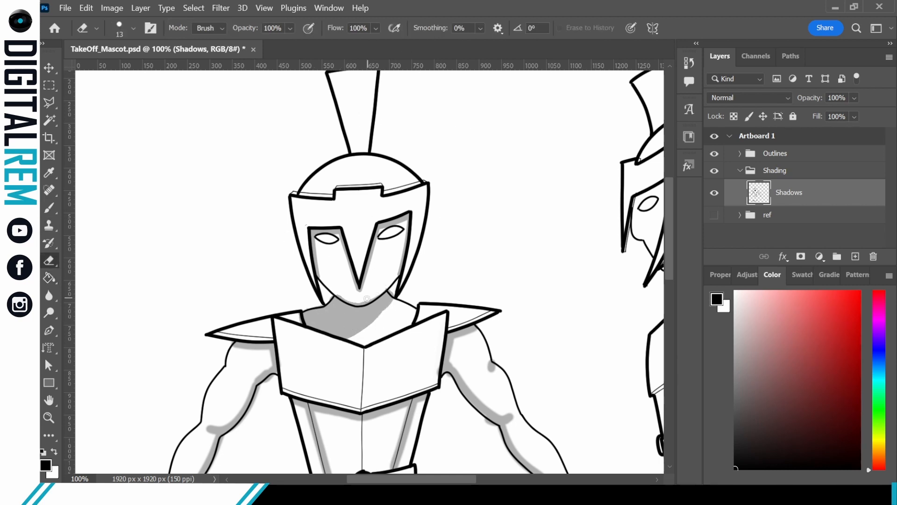
mouse_move(342, 301)
left_mouse_down()
mouse_move(388, 290)
mouse_move(371, 327)
left_mouse_up()
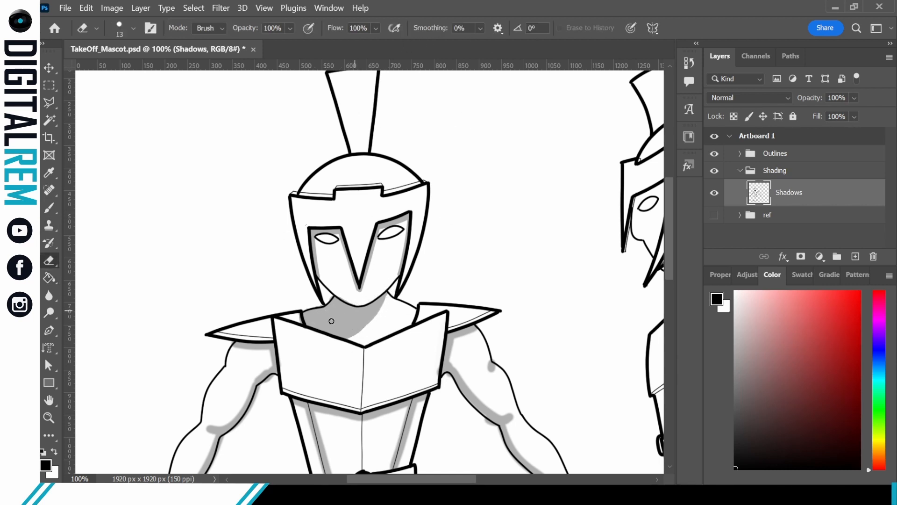
mouse_move(373, 245)
left_mouse_down()
mouse_move(365, 272)
mouse_move(378, 232)
left_mouse_up()
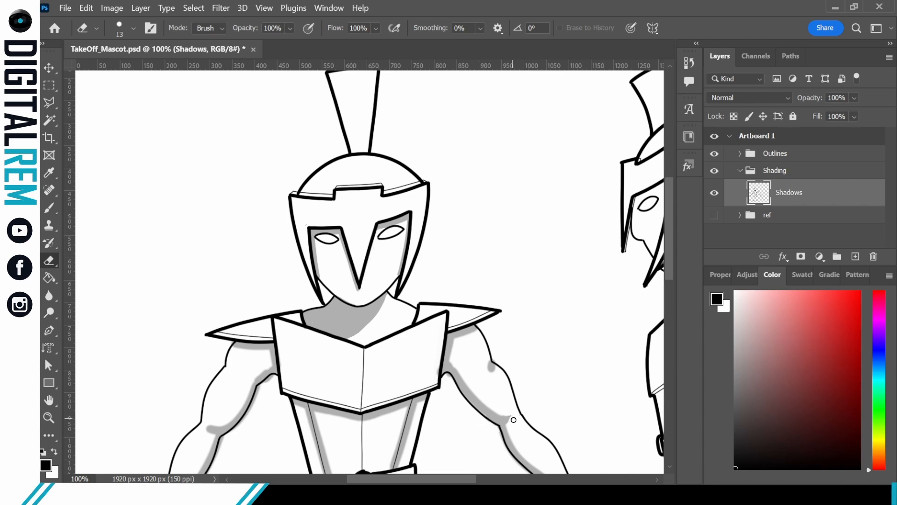
Step: On the Outline_Armor layer, erase the overlapping line ends at both outer corners of the front helmet's brow rim, reducing the eraser to 4 px
left_click(739, 154)
left_click(797, 231)
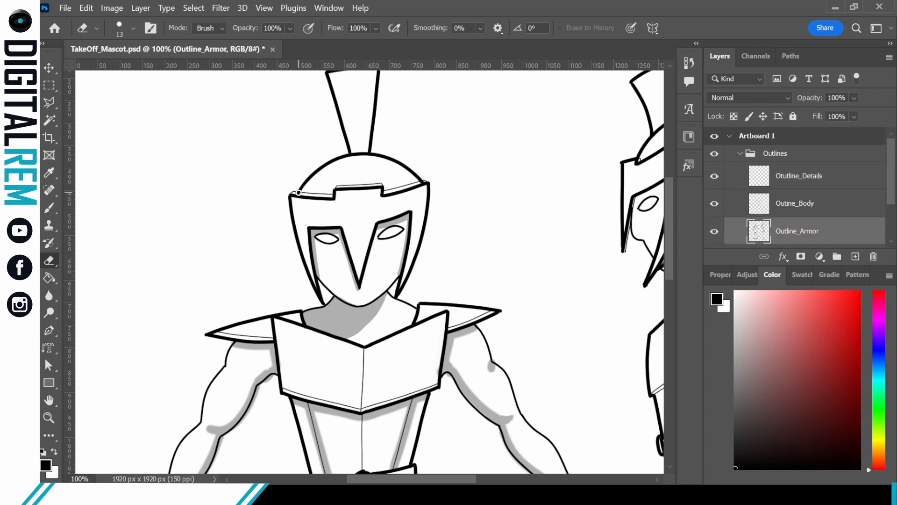
left_click(133, 27)
left_click(113, 72)
key("Return")
key("ctrl+plus")
key("ctrl+plus")
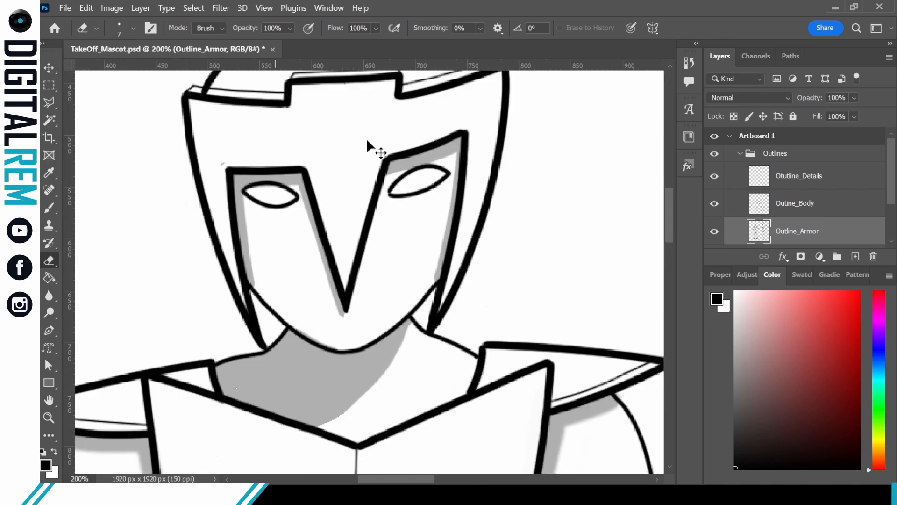
left_click_drag(370, 146, 522, 329)
left_click(133, 28)
left_click(111, 72)
key("Return")
left_click_drag(307, 220, 312, 222)
left_click_drag(608, 187, 292, 240)
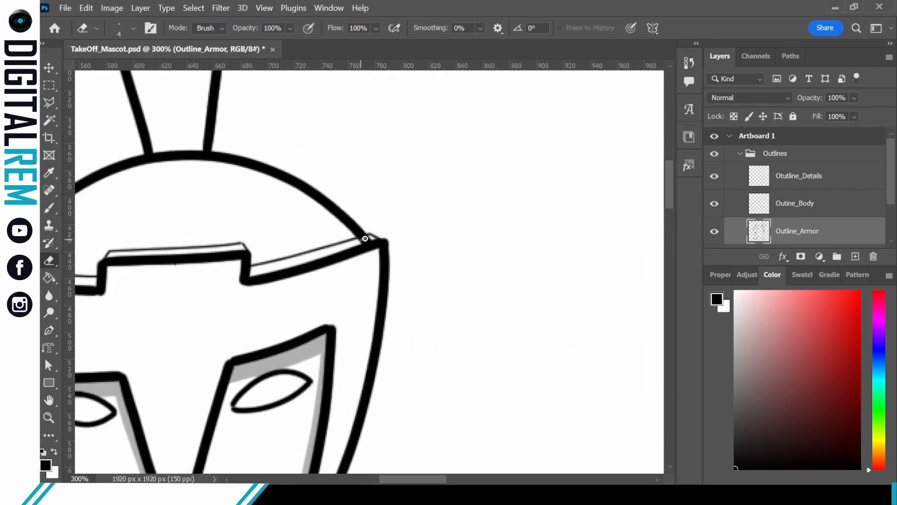
left_click_drag(367, 237, 361, 239)
Step: On the Shadows layer, cover the gap in the neck shadow and smooth its diagonal edge with a 21 px brush
mouse_move(347, 407)
left_mouse_down()
mouse_move(501, 217)
mouse_move(586, 92)
left_mouse_up()
key("b")
left_click(133, 28)
key("Return")
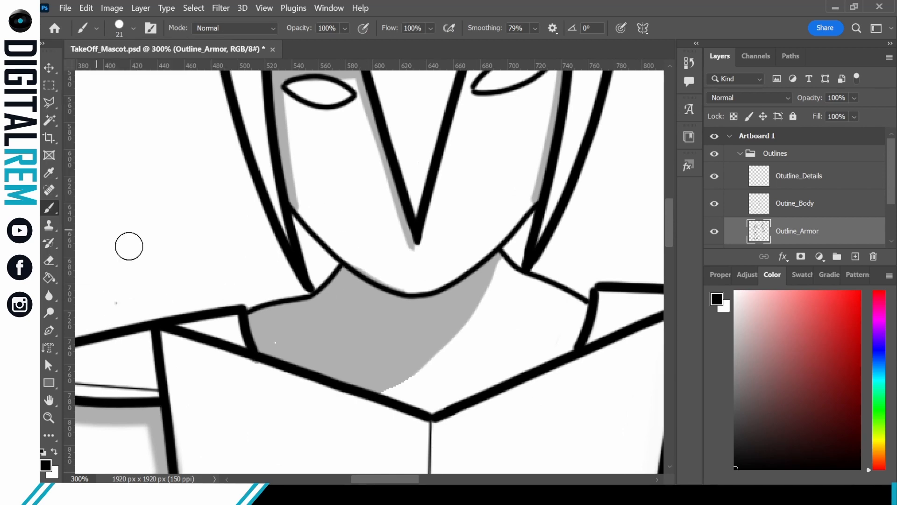
left_click_drag(818, 265, 818, 320)
left_click(806, 275)
left_click(282, 342)
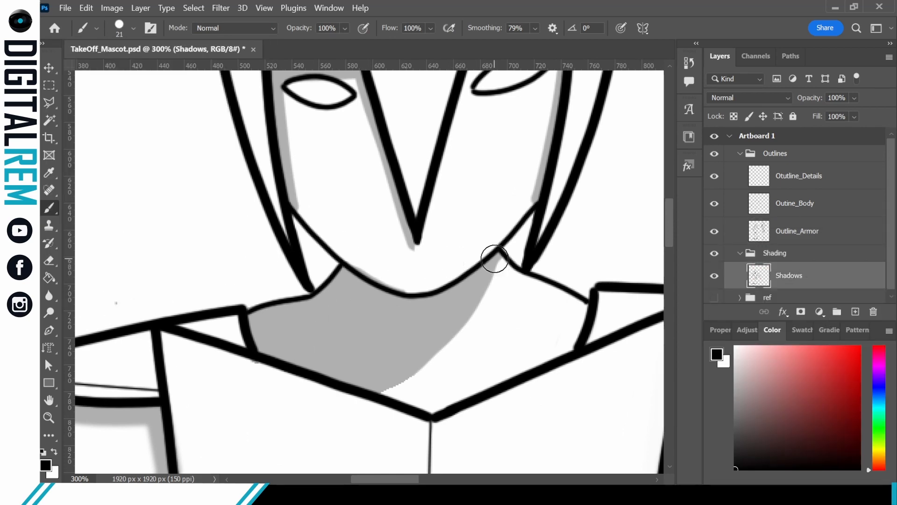
mouse_move(494, 258)
left_mouse_down()
mouse_move(496, 273)
mouse_move(378, 390)
left_mouse_up()
Step: Thicken the front figure's shadows in the left armpit and beneath the left shoulder pad
left_click_drag(543, 294, 573, 94)
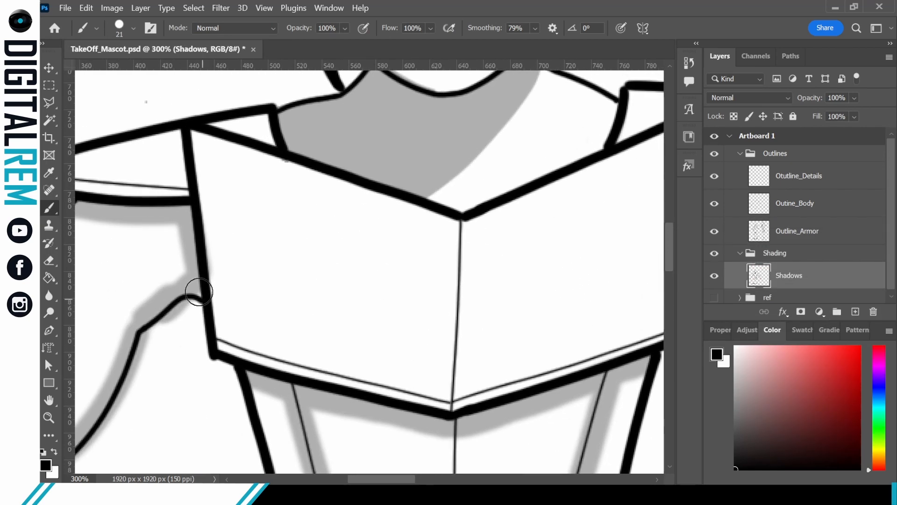
left_click_drag(198, 297, 185, 245)
left_click_drag(390, 256, 580, 264)
mouse_move(270, 214)
left_mouse_down()
mouse_move(380, 257)
mouse_move(371, 208)
mouse_move(319, 216)
left_mouse_up()
left_click_drag(232, 217, 341, 227)
left_click_drag(521, 262, 367, 144)
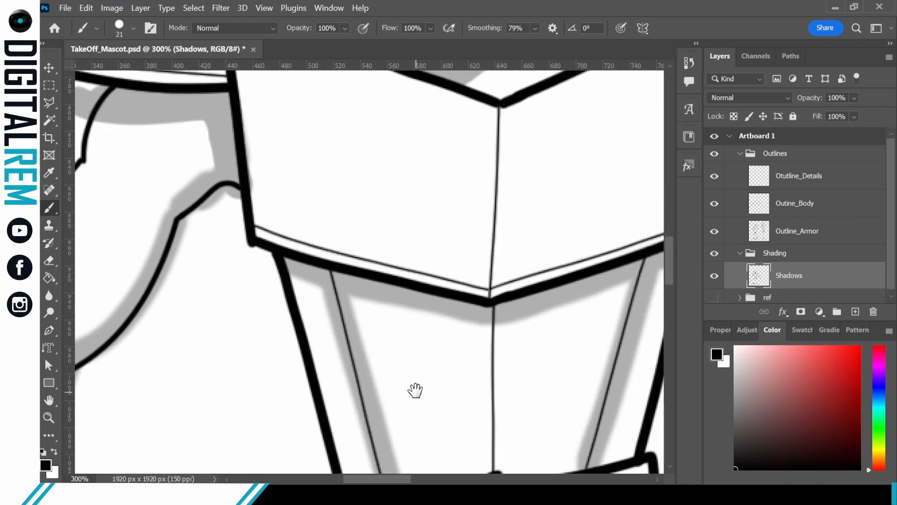
Step: Widen the shadows along the front helmet's nose guard and inside the outer edge of the right eye opening
mouse_move(396, 333)
left_mouse_down()
mouse_move(349, 351)
mouse_move(437, 366)
mouse_move(498, 308)
mouse_move(394, 391)
mouse_move(495, 275)
mouse_move(509, 311)
mouse_move(501, 410)
left_mouse_up()
key("ctrl+minus")
key("ctrl+minus")
left_click_drag(320, 236, 338, 293)
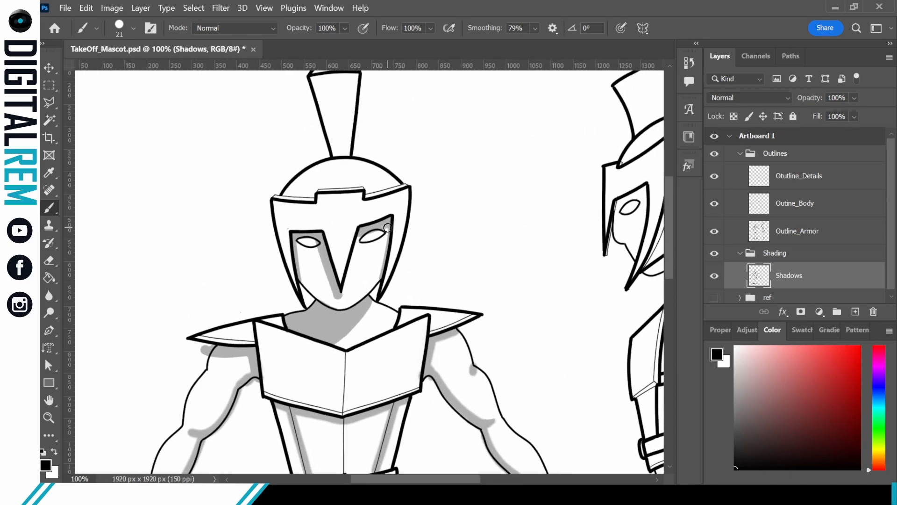
left_click_drag(388, 227, 381, 286)
Step: Shade the front figure's thighs, knees and inner calf along the leg outlines
left_click_drag(489, 293, 476, 164)
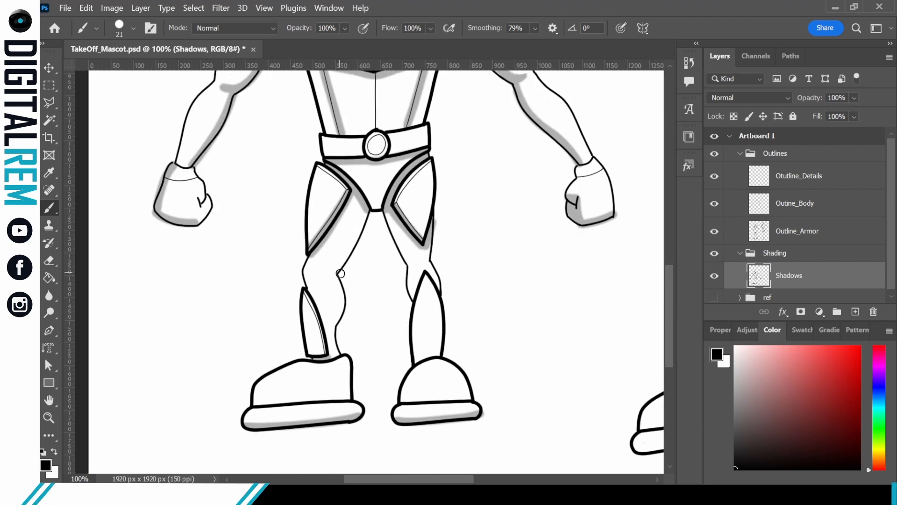
left_click_drag(340, 273, 355, 287)
key("ctrl+z")
mouse_move(388, 208)
left_mouse_down()
mouse_move(413, 266)
mouse_move(412, 301)
left_mouse_up()
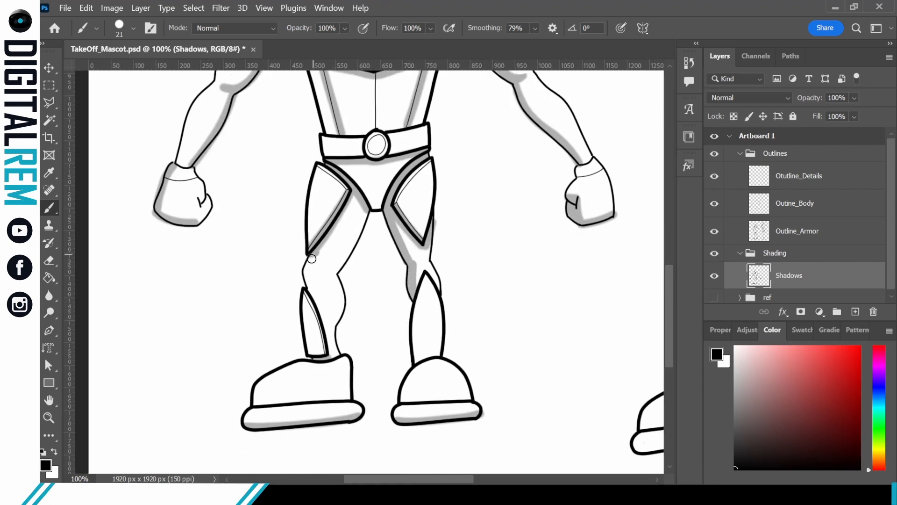
left_click_drag(312, 258, 317, 304)
left_click_drag(349, 187, 366, 220)
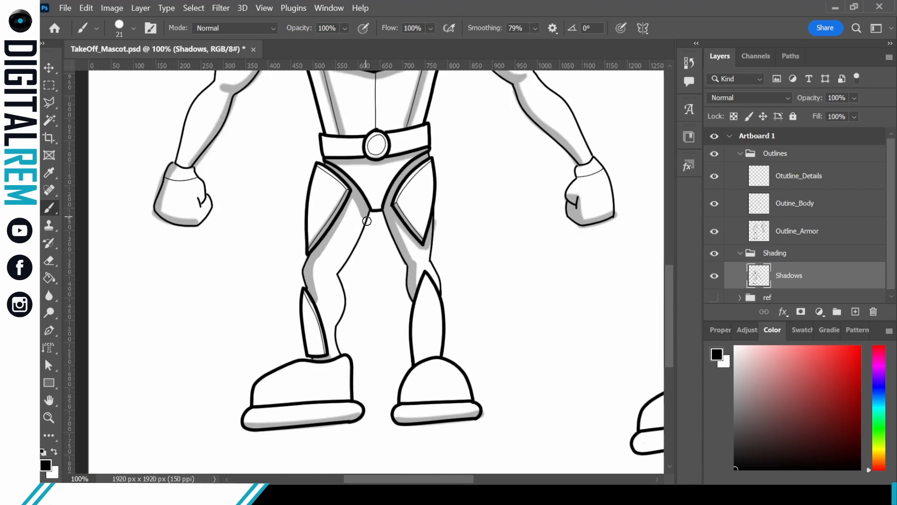
left_click_drag(338, 269, 370, 211)
left_click_drag(339, 273, 345, 354)
Step: Shade the edges of the front figure's shin guards, thigh plates and both boots
left_click_drag(303, 294, 310, 351)
left_click_drag(317, 168, 309, 251)
left_click_drag(396, 203, 419, 236)
left_click_drag(253, 425, 257, 384)
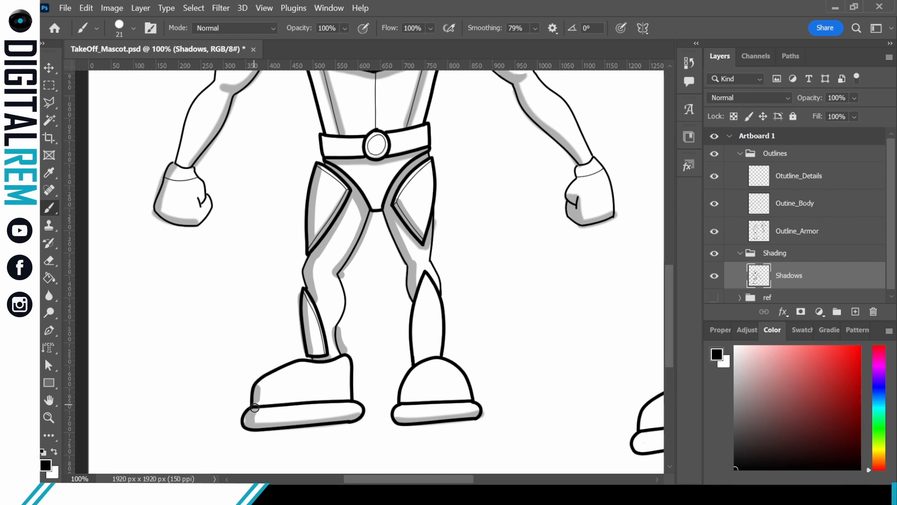
left_click_drag(412, 377, 395, 418)
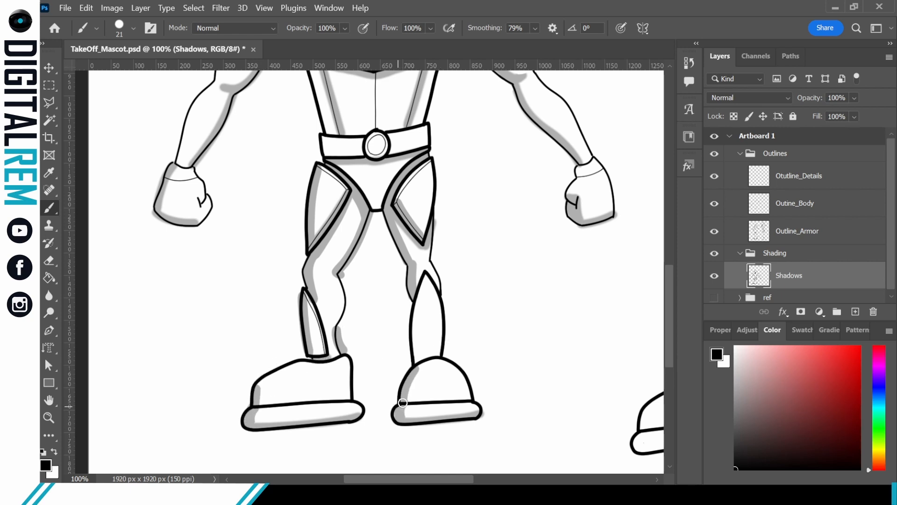
left_click_drag(420, 282, 417, 367)
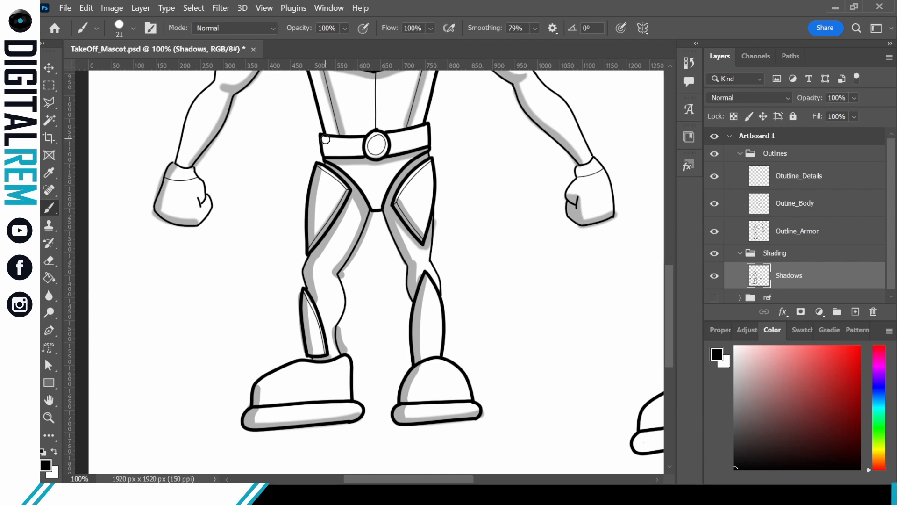
Step: Shade the front figure's belt and briefs, chest plate, shoulder pads, neck edge and the outer edge of the left arm
left_click_drag(324, 141, 373, 211)
left_click_drag(489, 136, 475, 304)
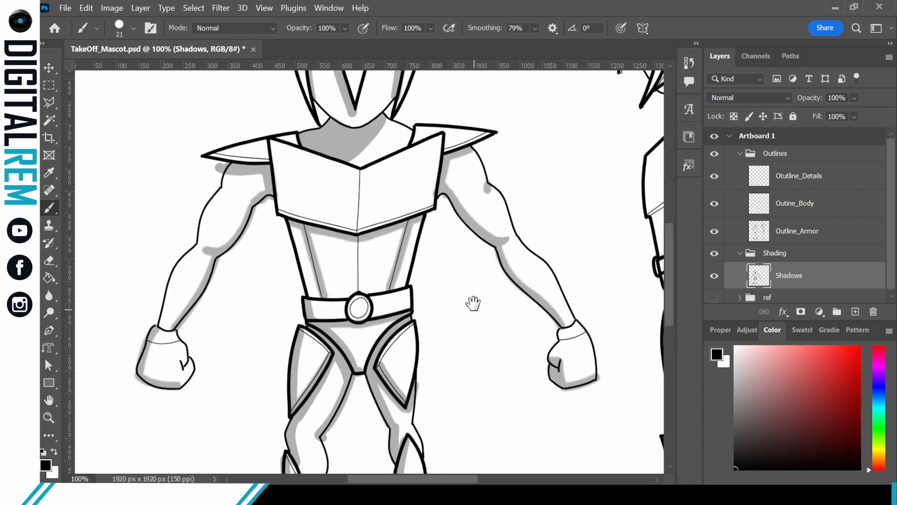
mouse_move(272, 144)
left_mouse_down()
mouse_move(280, 213)
mouse_move(372, 229)
mouse_move(434, 206)
left_mouse_up()
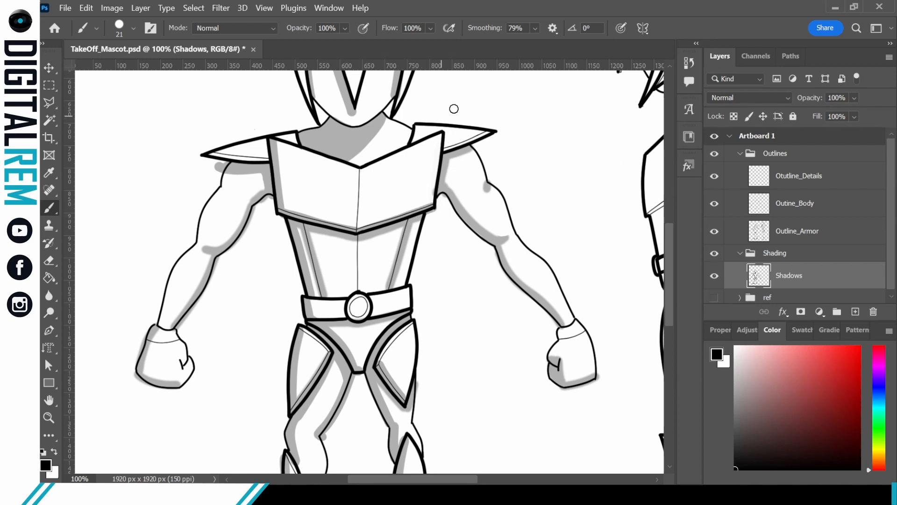
left_click_drag(413, 129, 405, 145)
left_click_drag(211, 155, 267, 161)
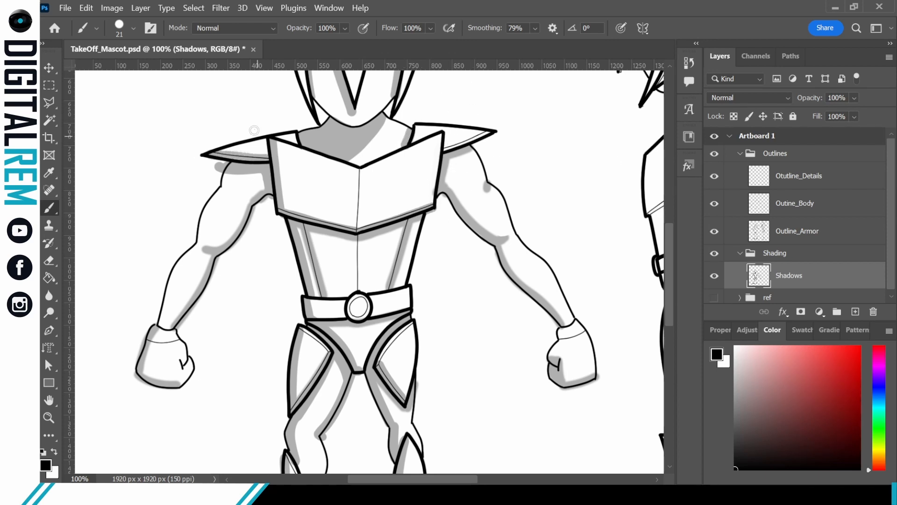
left_click_drag(449, 150, 494, 133)
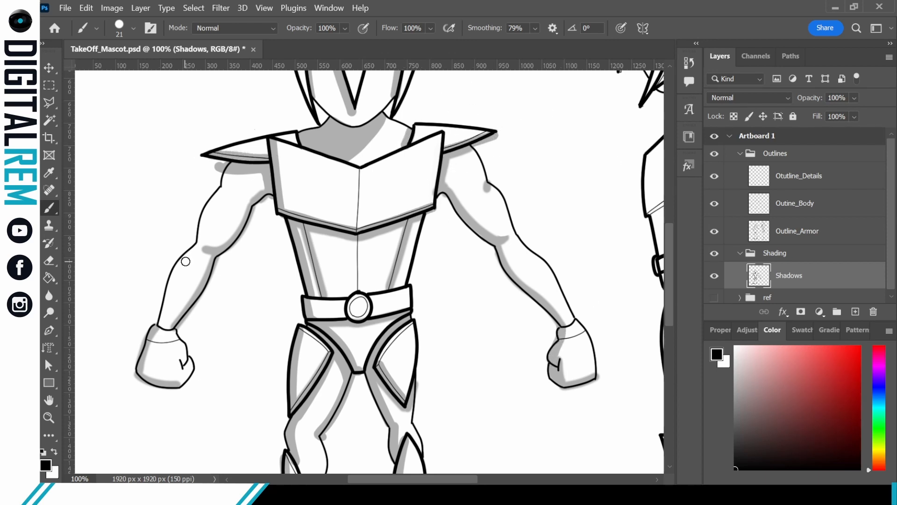
left_click_drag(223, 185, 159, 323)
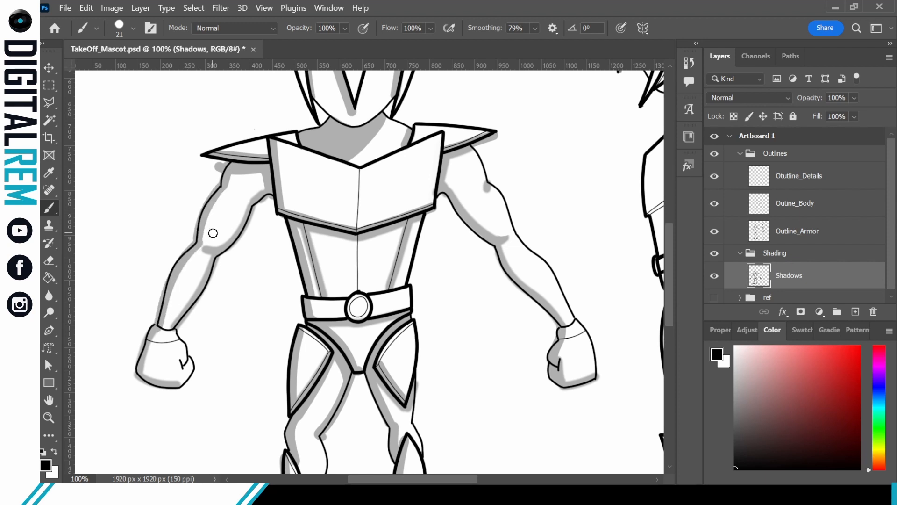
Step: Shade the left side of the front figure's face inside the helmet, from the eye opening down to the chin, redoing the stroke
mouse_move(315, 96)
left_mouse_down()
mouse_move(356, 126)
mouse_move(392, 215)
left_mouse_up()
key("space")
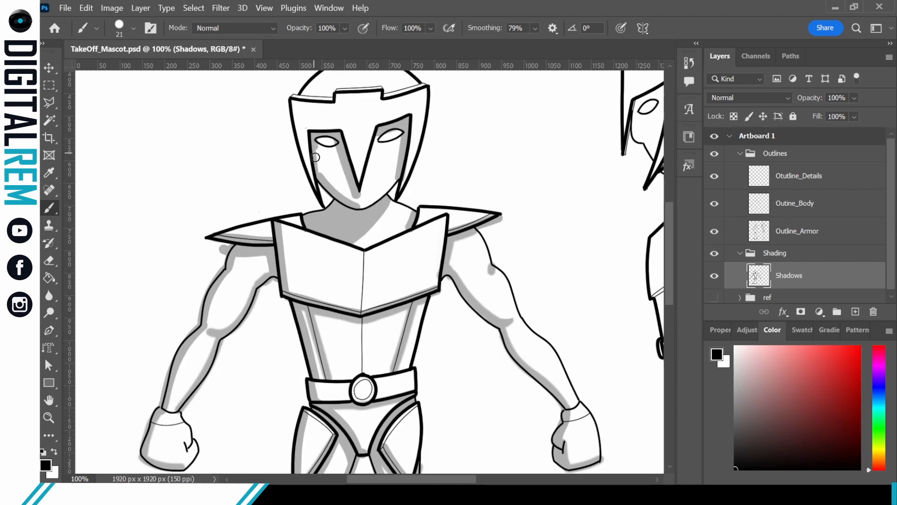
mouse_move(316, 157)
left_mouse_down()
mouse_move(331, 191)
mouse_move(304, 135)
left_mouse_up()
key("ctrl+z")
key("ctrl+z")
mouse_move(364, 213)
left_mouse_down()
mouse_move(318, 174)
mouse_move(307, 136)
left_mouse_up()
Step: Shade the left edge of the front helmet's plume from its cap down to the dome
key("ctrl+minus")
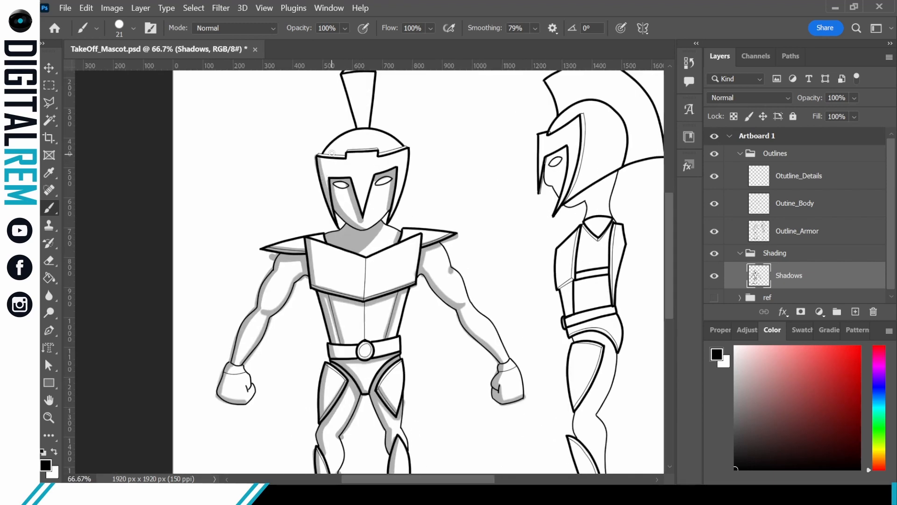
scroll(468, 131, "up", 3)
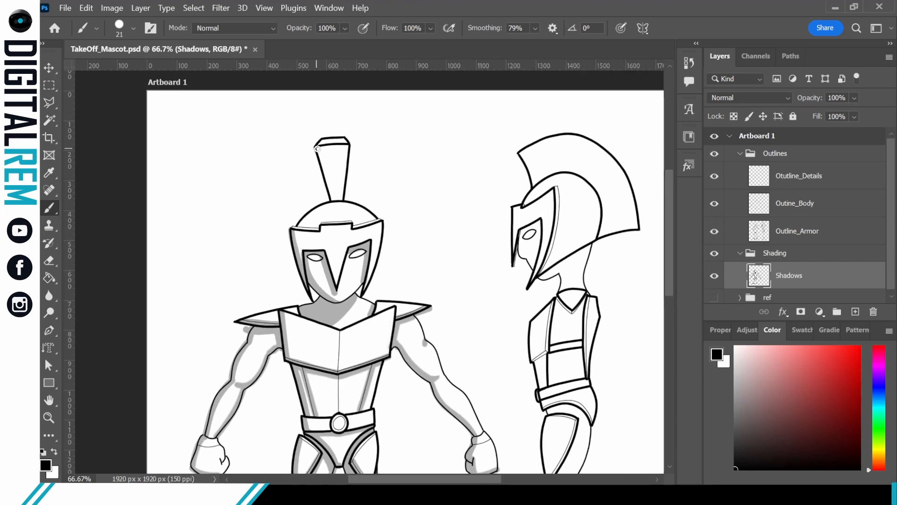
left_click_drag(318, 149, 333, 201)
left_click_drag(327, 168, 335, 199)
Step: Shade the side helmet's front crest edge, face guard and lower cheek edge
left_click_drag(541, 467, 521, 252)
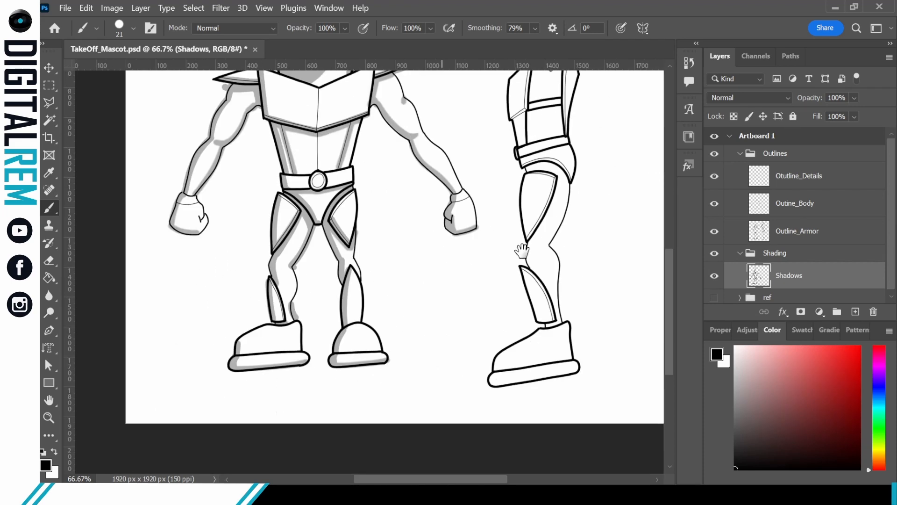
left_click_drag(587, 117, 537, 241)
mouse_move(599, 77)
left_mouse_down()
mouse_move(487, 246)
mouse_move(501, 217)
mouse_move(459, 245)
left_mouse_up()
mouse_move(354, 134)
left_mouse_down()
mouse_move(344, 243)
mouse_move(372, 198)
left_mouse_up()
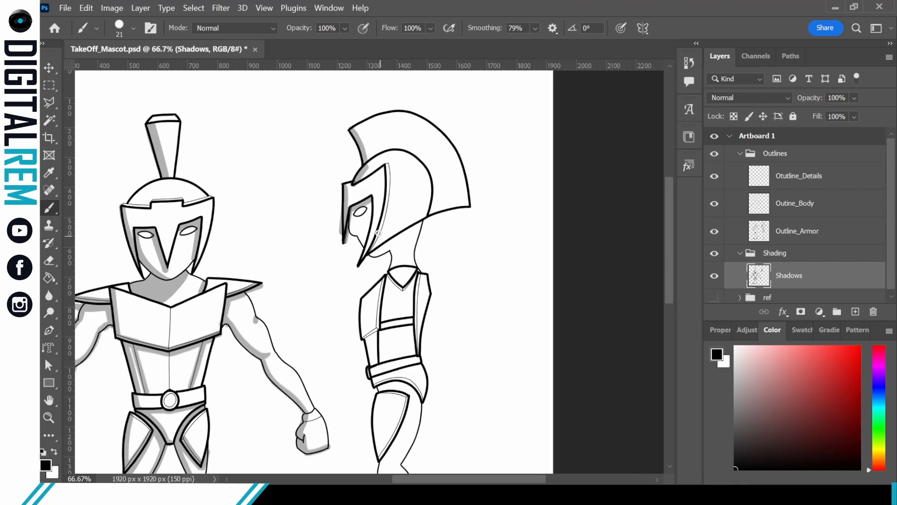
mouse_move(378, 232)
left_mouse_down()
mouse_move(403, 236)
mouse_move(429, 221)
left_mouse_up()
Step: Shade the side figure's torso panels and chest plate, and add a shadow around the helmet dome beneath the crest
mouse_move(390, 281)
left_mouse_down()
mouse_move(417, 275)
mouse_move(414, 350)
left_mouse_up()
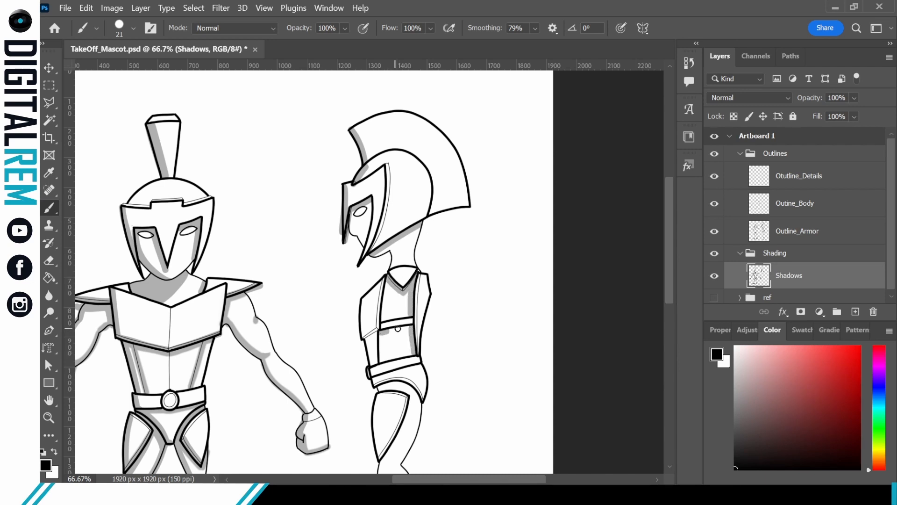
mouse_move(362, 298)
left_mouse_down()
mouse_move(379, 381)
mouse_move(421, 371)
left_mouse_up()
left_click_drag(391, 283, 382, 314)
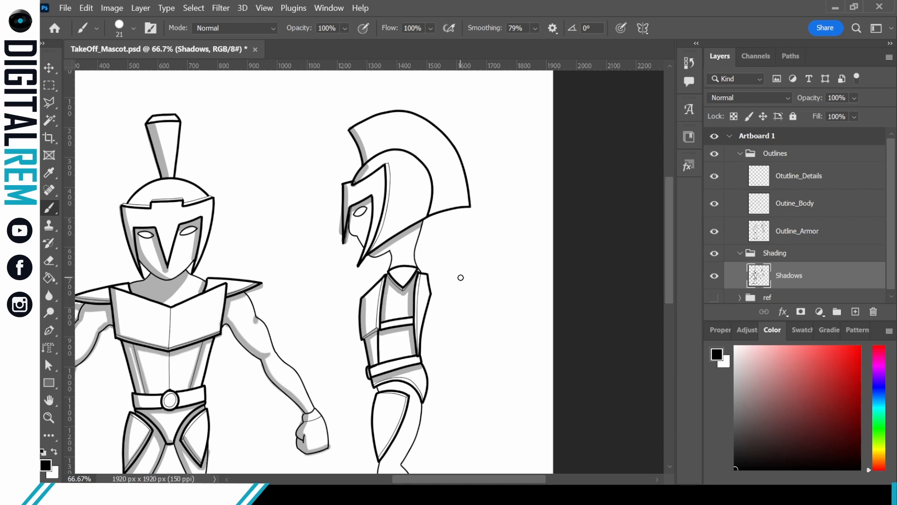
mouse_move(365, 167)
left_mouse_down()
mouse_move(405, 150)
mouse_move(432, 183)
mouse_move(430, 213)
left_mouse_up()
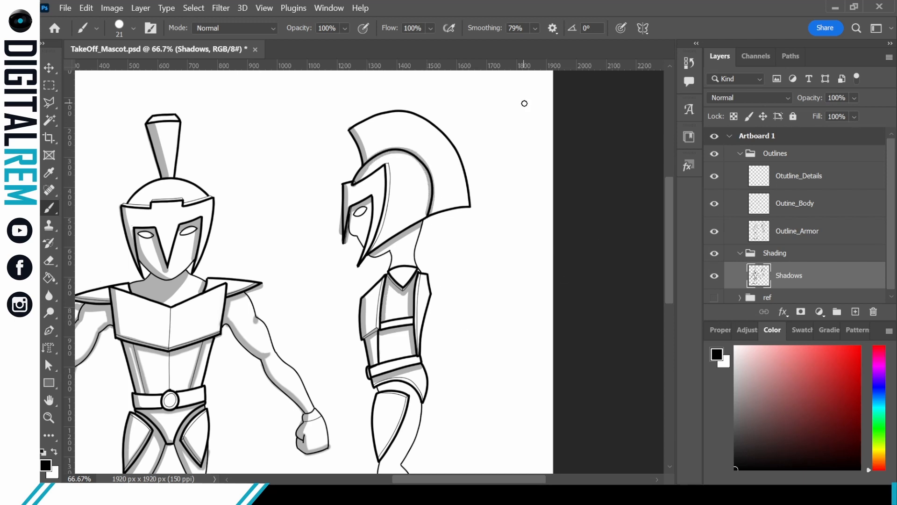
Step: Shade the side figure's hip, thigh plate, knee and shin guard along their front edges
scroll(670, 253, "down", 3)
scroll(671, 252, "down", 2)
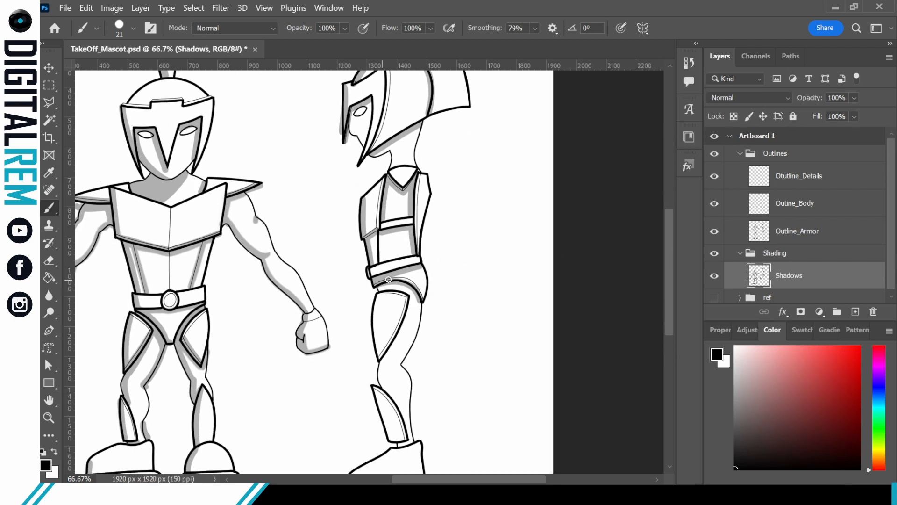
mouse_move(382, 287)
left_mouse_down()
mouse_move(421, 310)
mouse_move(378, 309)
mouse_move(392, 344)
mouse_move(415, 294)
left_mouse_up()
mouse_move(375, 390)
left_mouse_down()
mouse_move(395, 440)
mouse_move(415, 441)
left_mouse_up()
left_click_drag(381, 364, 379, 389)
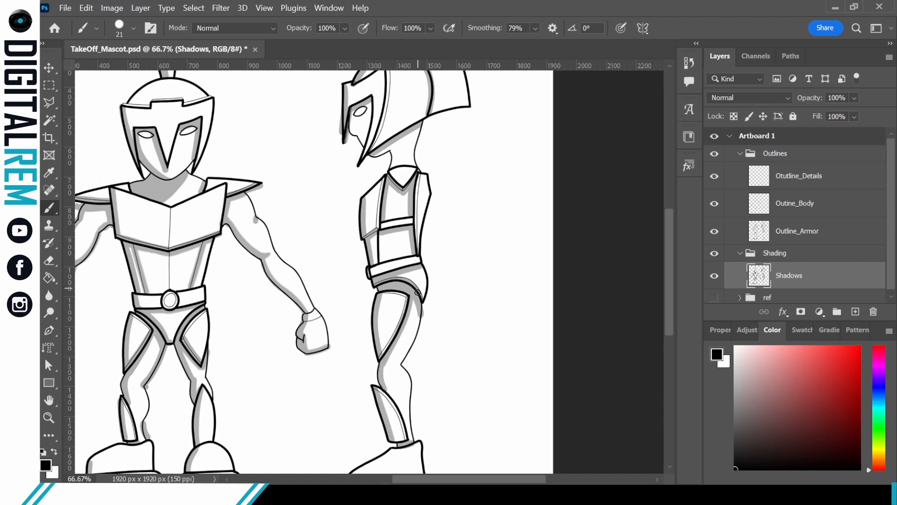
Step: Shade the side figure's upper thigh beneath the hip, the neck under the helmet and the lower edge of the shoe sole
left_click_drag(384, 351, 410, 291)
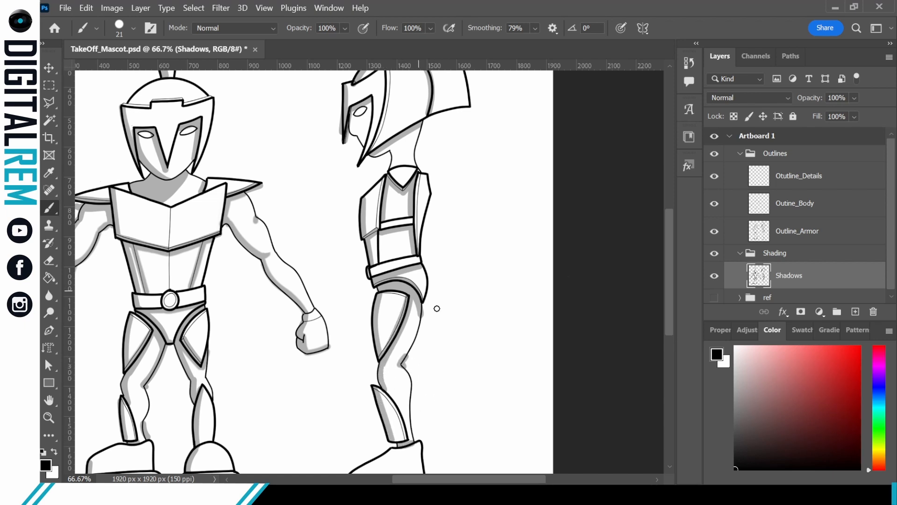
left_click_drag(374, 155, 422, 126)
left_click_drag(394, 162, 417, 140)
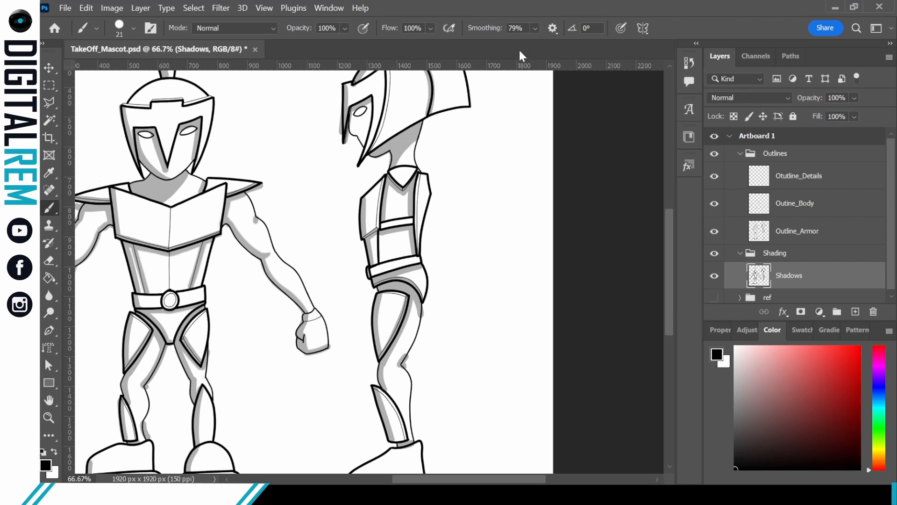
key("space")
left_click_drag(469, 251, 486, 98)
mouse_move(365, 326)
left_mouse_down()
mouse_move(364, 351)
mouse_move(453, 335)
left_mouse_up()
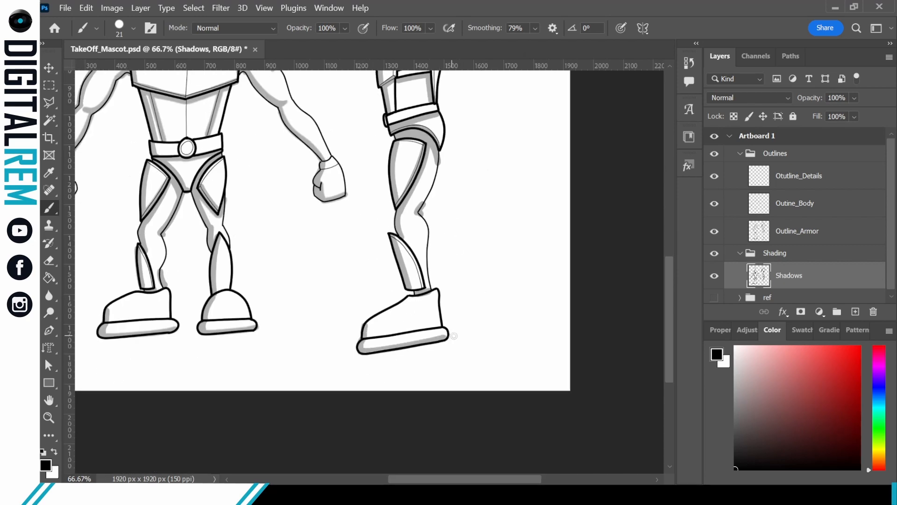
key("space")
left_click_drag(492, 172, 559, 419)
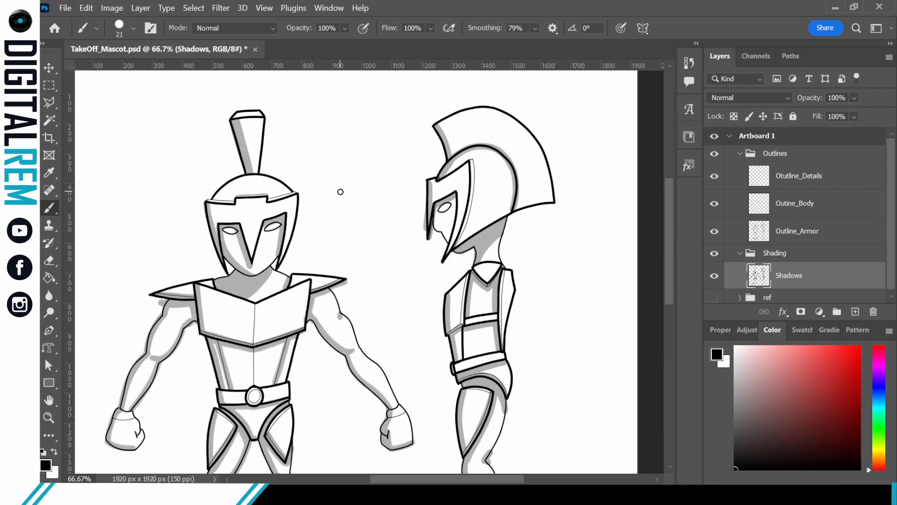
Step: On the Otutline_Details layer, draw thin thickness lines inside the front helmet's face opening with a 2 px brush
left_click(798, 176)
left_click(133, 28)
left_click(176, 52)
type("2")
key("Return")
key("ctrl+plus")
key("ctrl+plus")
key("ctrl+plus")
key("space")
mouse_move(93, 317)
left_mouse_down()
mouse_move(252, 377)
mouse_move(270, 316)
mouse_move(296, 134)
left_mouse_up()
left_click(233, 28)
left_click(211, 41)
key("space")
left_click_drag(370, 217, 560, 220)
left_click_drag(242, 406, 202, 177)
key("space")
left_click_drag(257, 186, 308, 231)
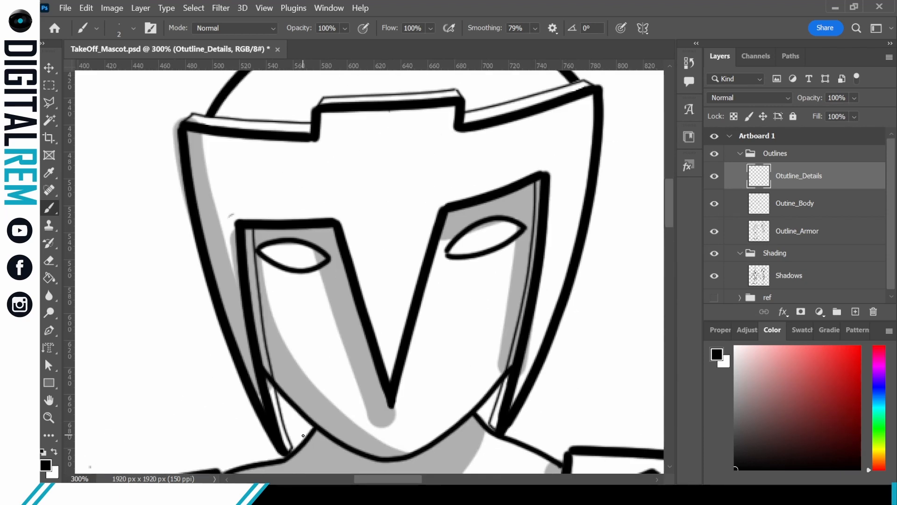
Step: On the Shadows layer, erase the shading that spills outside the front helmet's left edge
left_click(822, 212)
left_click(49, 262)
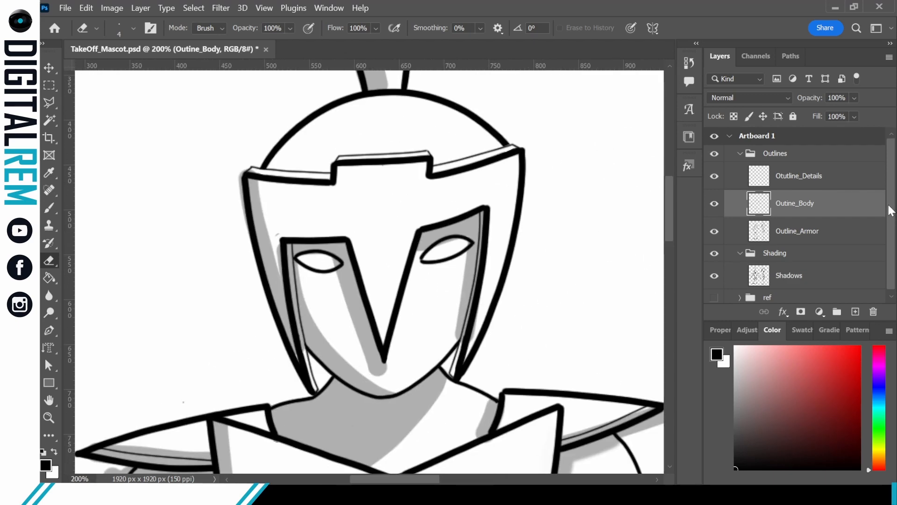
left_click(817, 275)
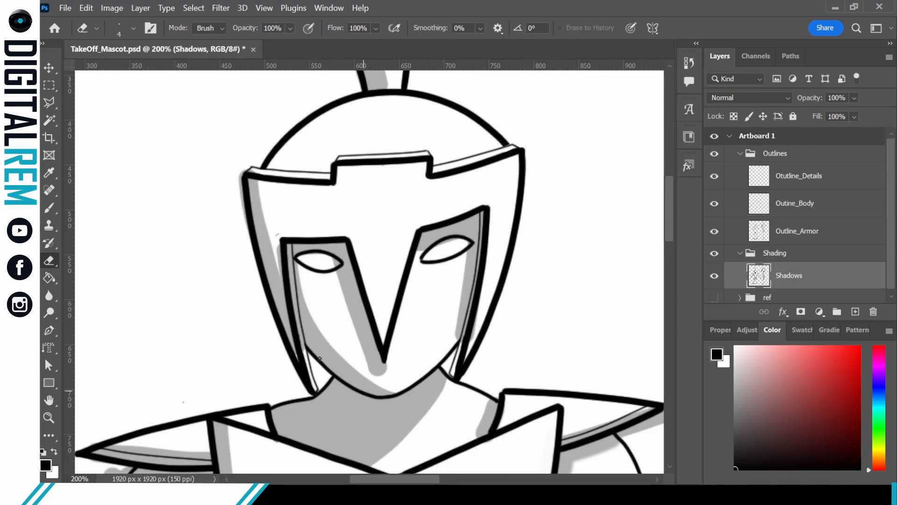
key("b")
left_click(133, 28)
left_click_drag(452, 374, 459, 343)
key("ctrl+z")
left_click(133, 28)
left_click_drag(120, 68, 119, 68)
key("Return")
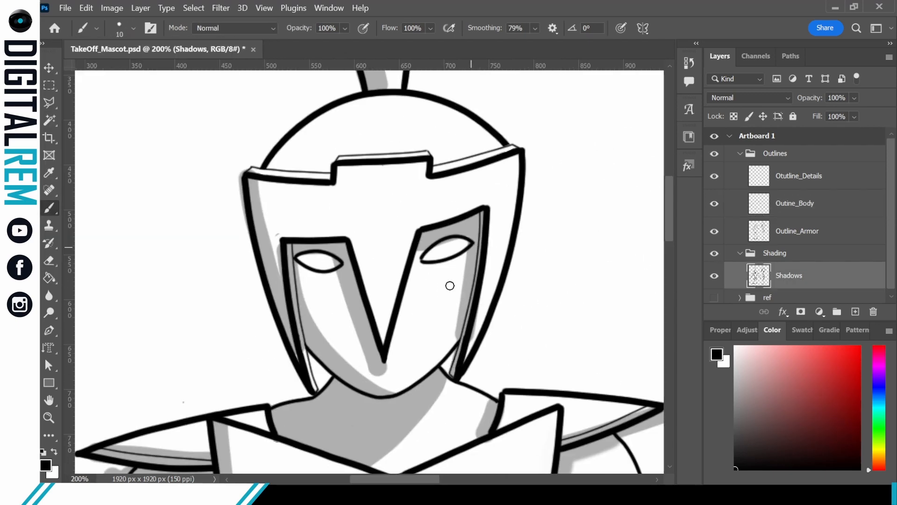
key("e")
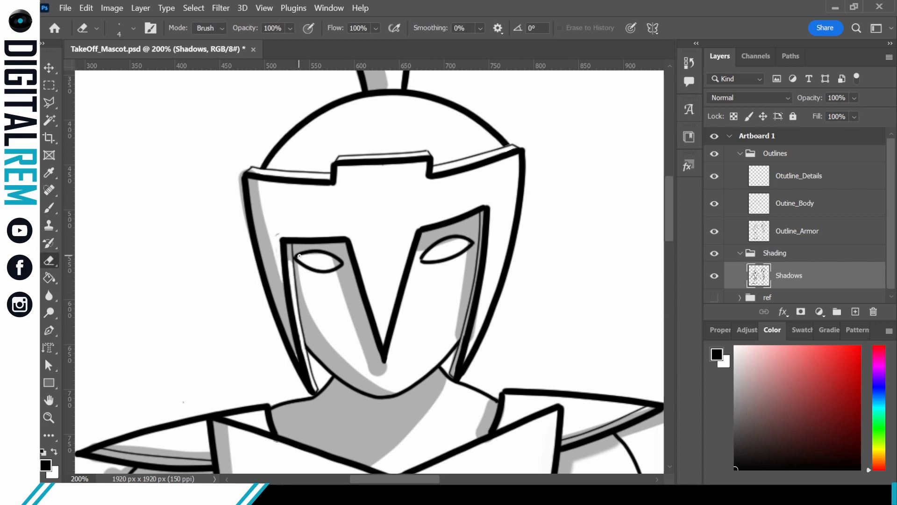
left_click_drag(242, 213, 260, 170)
Step: Shade the step in the front helmet's brow ridge with a 7 px brush and set the brush smoothing to 0%
key("b")
left_click(133, 28)
left_click_drag(116, 72, 113, 72)
left_click_drag(324, 178, 327, 167)
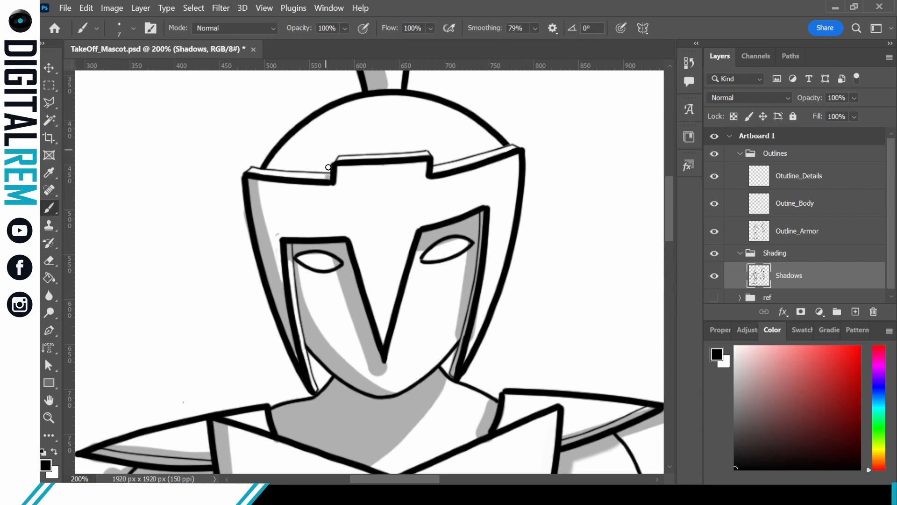
left_click_drag(535, 28, 489, 45)
Step: Refine the front face's shading around the right eye and cheek, and erase the shadow below the nose guard's tip
key("e")
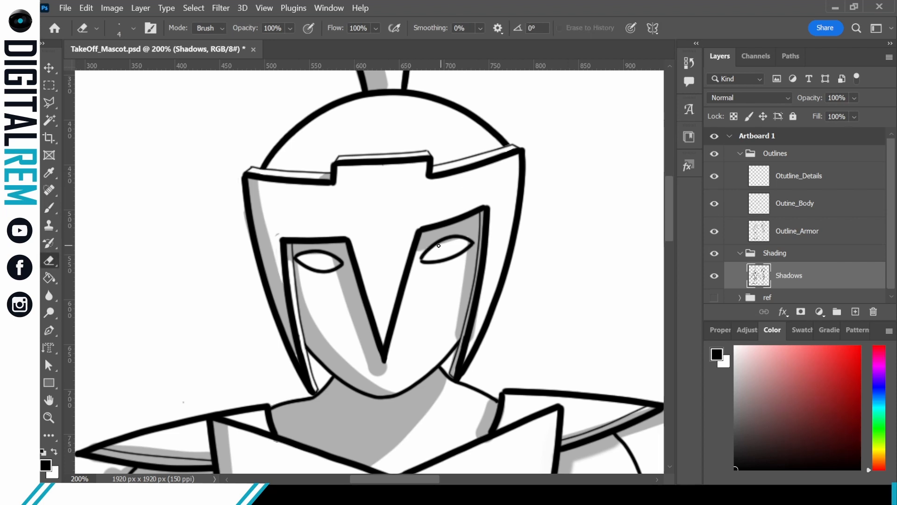
left_click_drag(460, 239, 424, 246)
left_click_drag(459, 318, 469, 248)
left_click(49, 208)
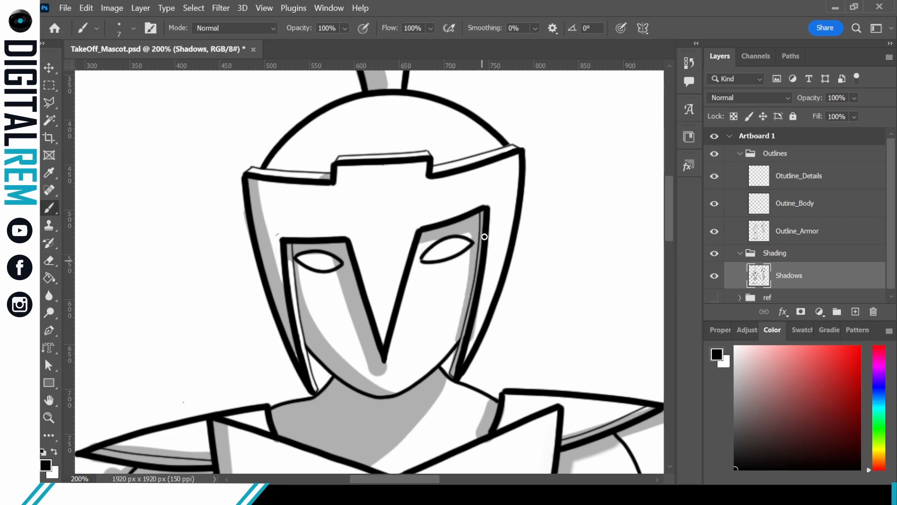
key("e")
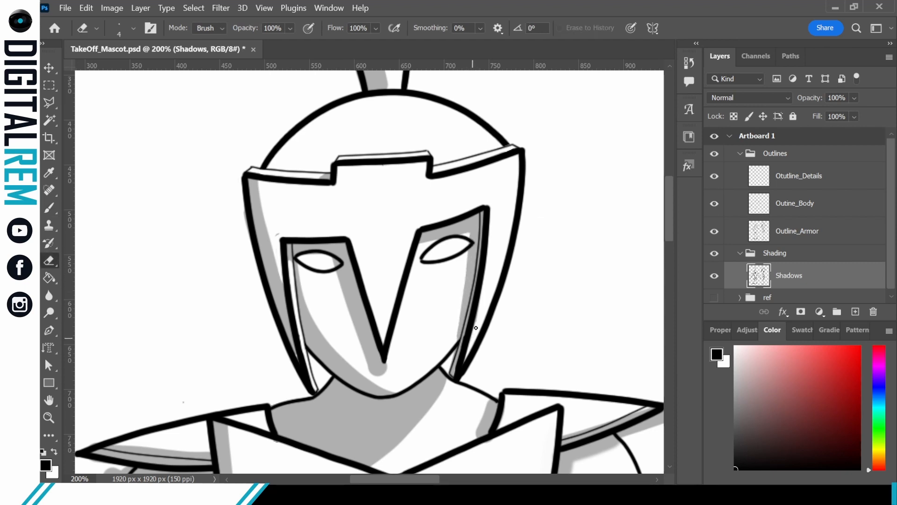
mouse_move(384, 351)
left_mouse_down()
mouse_move(420, 266)
mouse_move(386, 239)
left_mouse_up()
left_click_drag(411, 286, 379, 206)
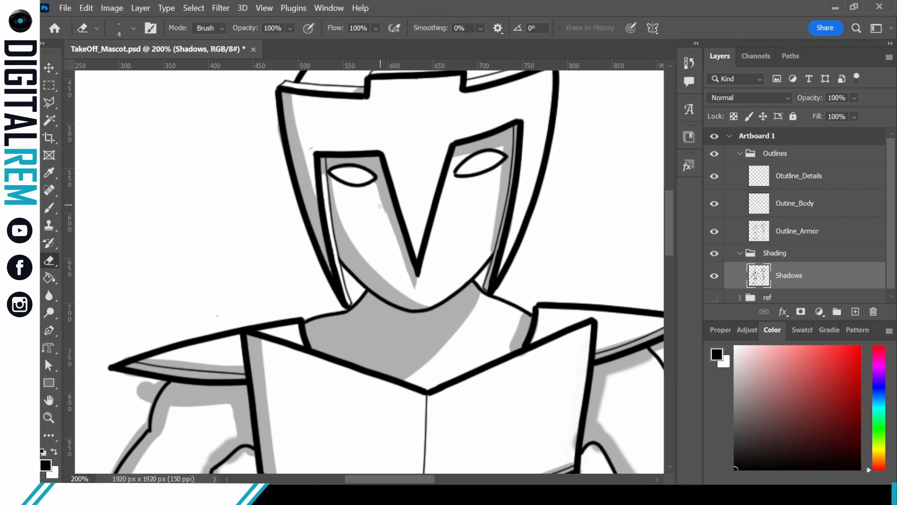
Step: Erase the shadow spilling past the tip and underside of the front figure's right shoulder pad
scroll(530, 214, "down", 2)
scroll(500, 295, "up", 4)
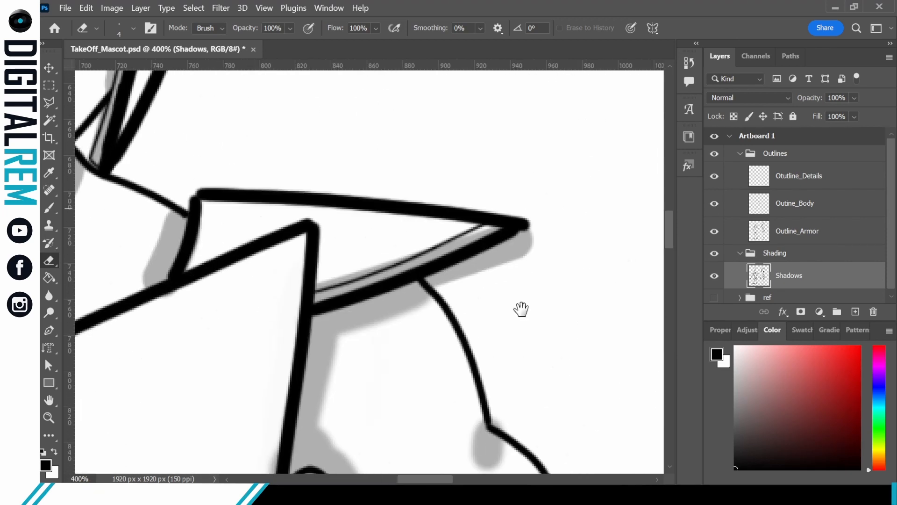
key("ctrl+z")
left_click_drag(448, 259, 500, 228)
left_click_drag(430, 225, 331, 260)
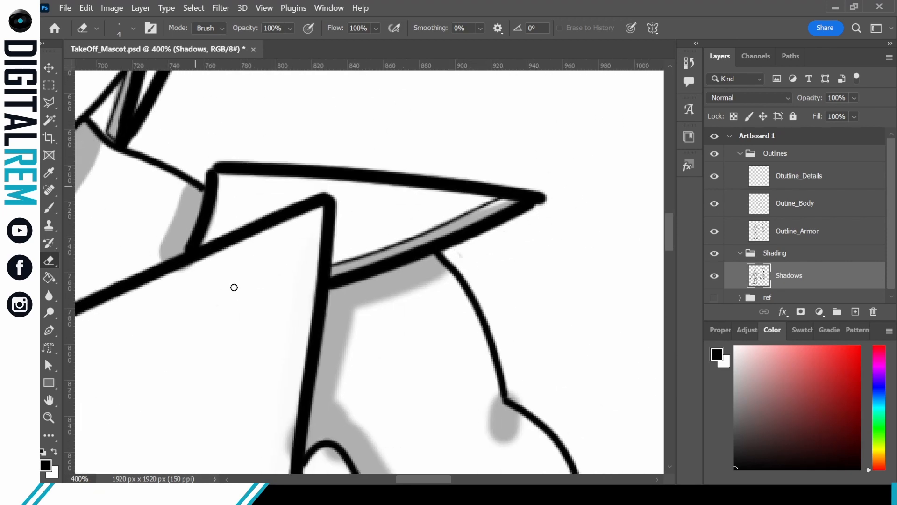
Step: Erase the stray shading outside the front figure's right arm outline, from the shoulder down to the wrist and fist
mouse_move(525, 398)
left_mouse_down()
mouse_move(473, 244)
mouse_move(436, 283)
left_mouse_up()
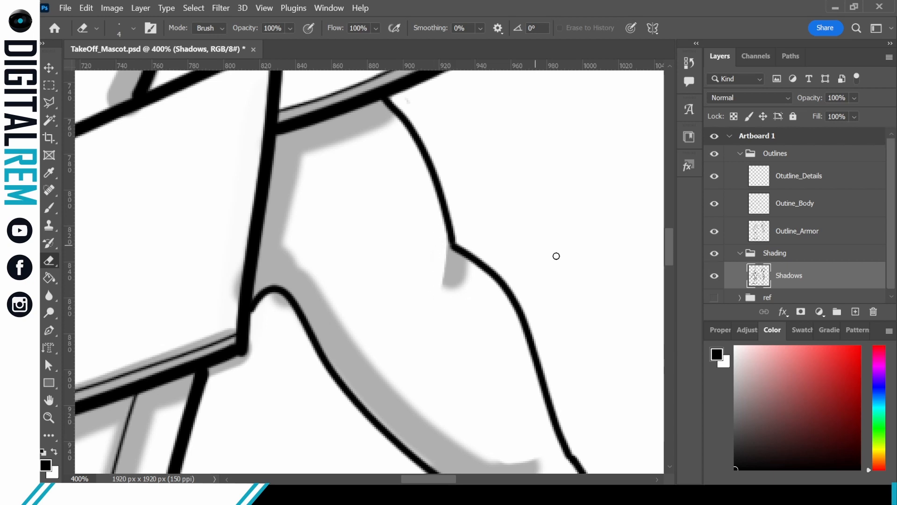
left_click_drag(556, 256, 459, 123)
mouse_move(397, 330)
left_mouse_down()
mouse_move(436, 324)
mouse_move(423, 330)
left_mouse_up()
left_click_drag(422, 370, 338, 144)
left_click_drag(545, 292, 471, 206)
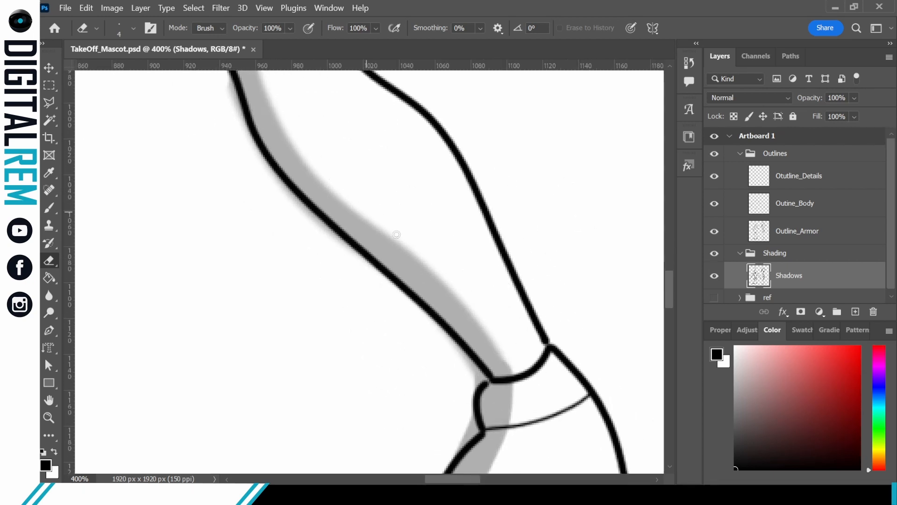
mouse_move(469, 358)
left_mouse_down()
mouse_move(473, 415)
mouse_move(459, 450)
left_mouse_up()
left_click_drag(514, 456, 569, 188)
mouse_move(601, 340)
left_mouse_down()
mouse_move(436, 360)
mouse_move(526, 322)
left_mouse_up()
left_click_drag(117, 333, 396, 197)
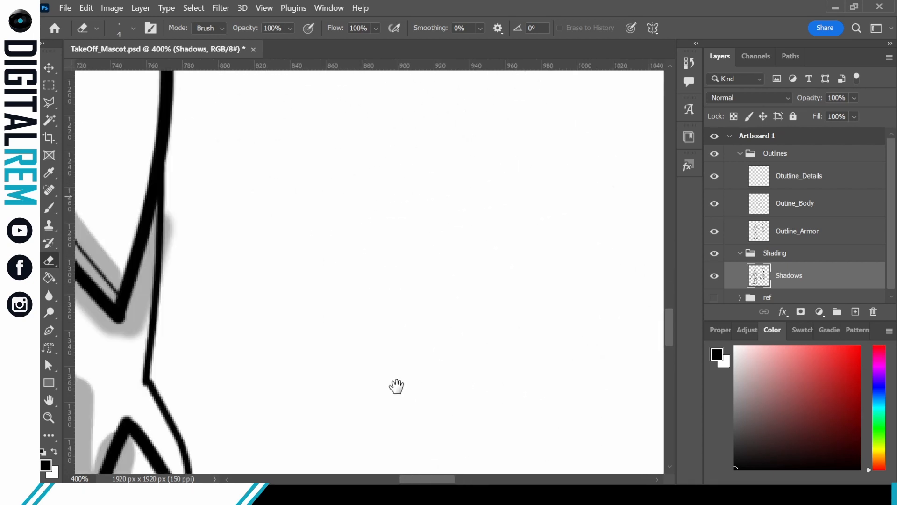
Step: Erase the shading spilling around the front chest plate's corner and lower edge
left_click_drag(397, 112, 397, 458)
left_click_drag(299, 93, 295, 432)
left_click_drag(283, 173, 266, 157)
left_click_drag(232, 117, 226, 164)
left_click_drag(240, 212, 204, 234)
mouse_move(264, 252)
left_mouse_down()
mouse_move(361, 227)
mouse_move(423, 258)
left_mouse_up()
mouse_move(241, 240)
left_mouse_down()
mouse_move(385, 190)
mouse_move(154, 269)
left_mouse_up()
left_click_drag(96, 287, 229, 263)
mouse_move(344, 304)
left_mouse_down()
mouse_move(539, 316)
mouse_move(679, 376)
left_mouse_up()
left_click_drag(200, 287, 484, 368)
left_click_drag(537, 321, 311, 154)
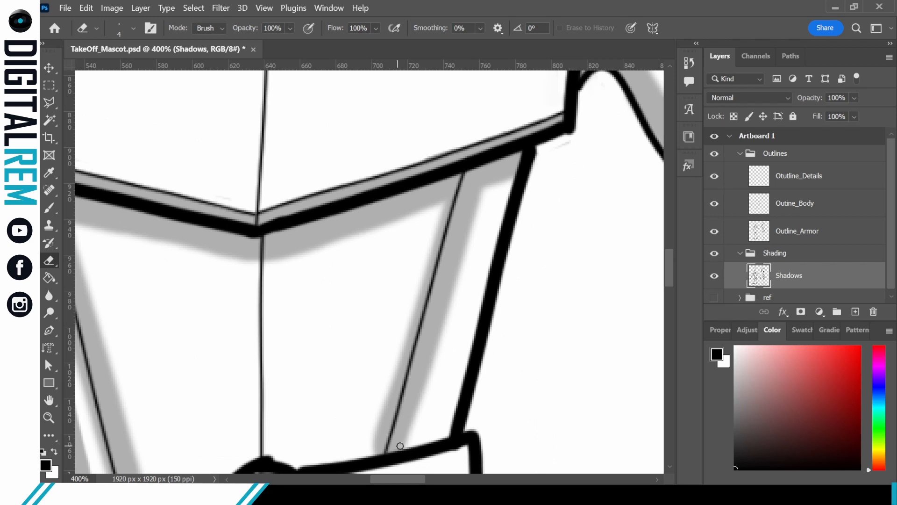
Step: Narrow the shading along both slanted seam lines of the front torso with the eraser
left_click_drag(400, 446, 483, 194)
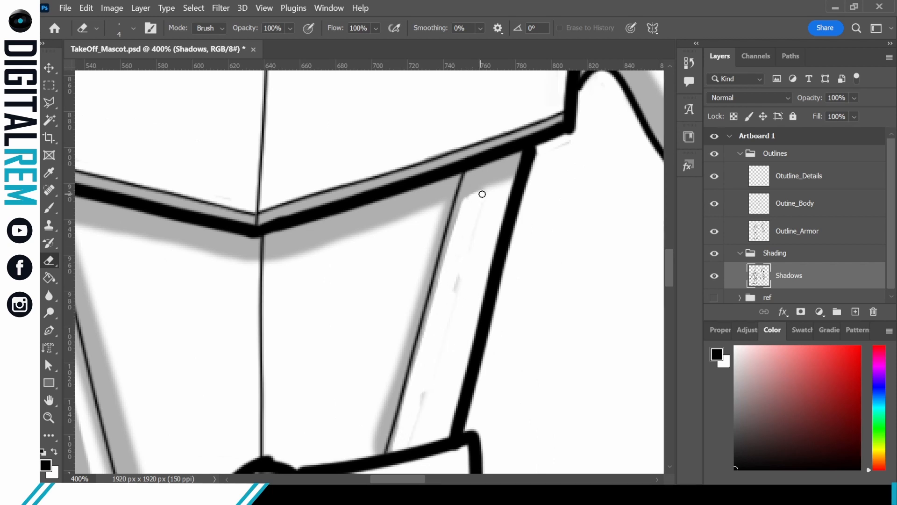
left_click_drag(373, 450, 439, 184)
left_click_drag(469, 268, 558, 255)
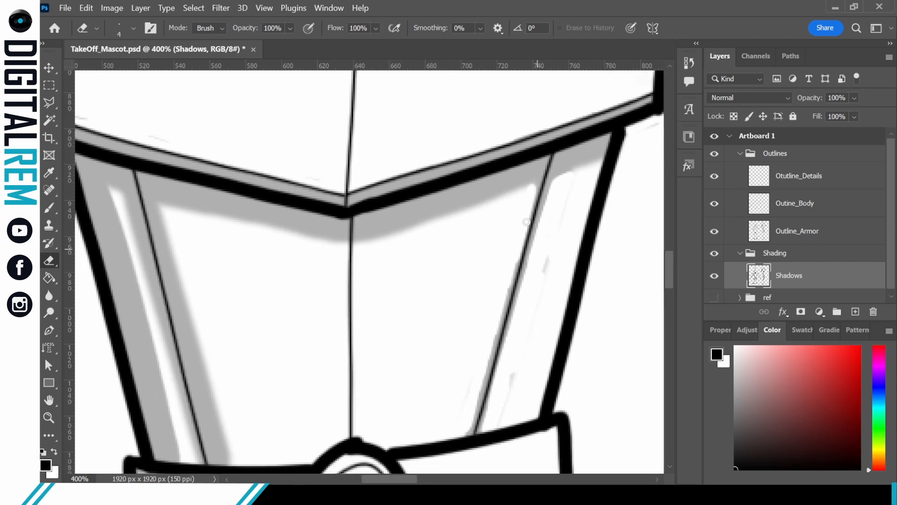
left_click_drag(226, 356, 232, 243)
mouse_move(214, 287)
left_mouse_down()
mouse_move(231, 333)
mouse_move(180, 184)
mouse_move(200, 306)
left_mouse_up()
left_click_drag(211, 322, 181, 216)
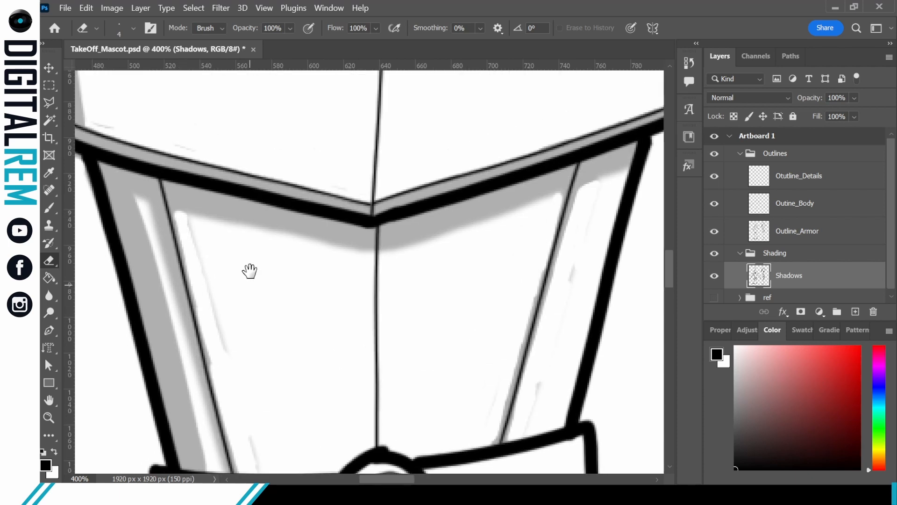
left_click_drag(249, 271, 228, 199)
left_click_drag(195, 377, 132, 139)
Step: Soften the shading along the front torso's seams with the Blur tool at 50% strength
left_click(49, 295)
left_click_drag(186, 322, 164, 215)
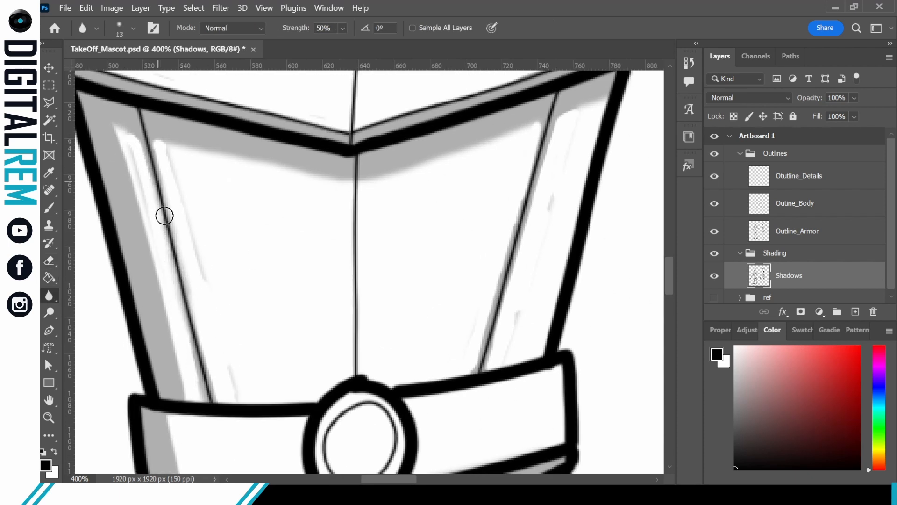
mouse_move(483, 366)
left_mouse_down()
mouse_move(544, 137)
mouse_move(410, 167)
mouse_move(546, 118)
left_mouse_up()
mouse_move(213, 154)
left_mouse_down()
mouse_move(151, 143)
mouse_move(145, 228)
mouse_move(179, 390)
left_mouse_up()
Step: Erase the excess shading around the front figure's belt, hips and right thigh plate
left_click(49, 261)
left_click_drag(538, 223, 453, 188)
mouse_move(536, 313)
left_mouse_down()
mouse_move(513, 216)
mouse_move(512, 167)
left_mouse_up()
left_click_drag(470, 396, 495, 274)
left_click_drag(428, 332, 308, 248)
mouse_move(263, 316)
left_mouse_down()
mouse_move(248, 281)
mouse_move(339, 421)
left_mouse_up()
left_click_drag(154, 325, 89, 453)
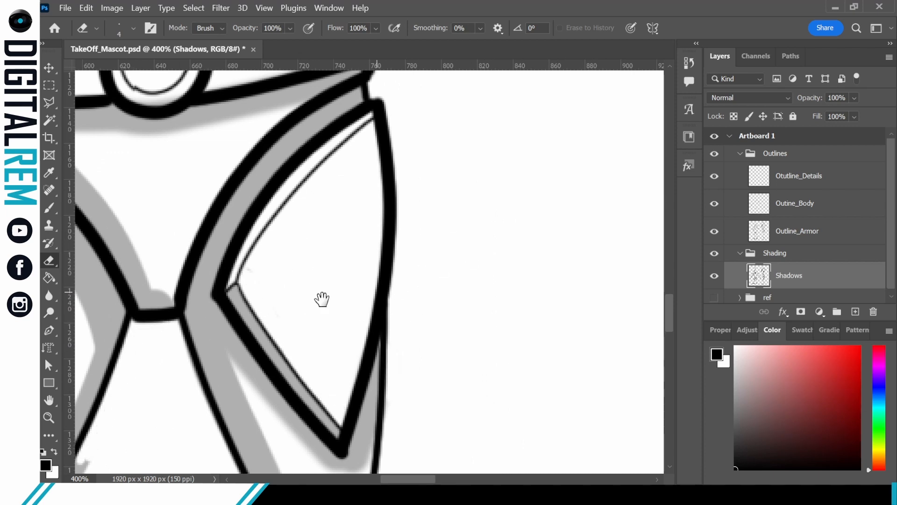
Step: Erase the shadow spilling outside the front figure's right thigh and knee down to the shin guard
left_click_drag(322, 298, 153, 167)
left_click_drag(194, 333, 209, 217)
left_click_drag(246, 367, 284, 180)
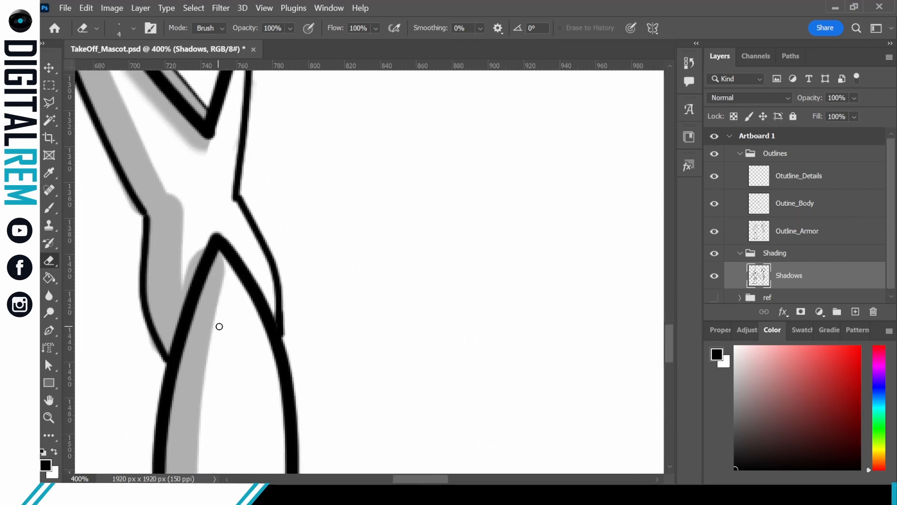
left_click_drag(218, 327, 198, 429)
left_click_drag(308, 279, 355, 100)
Step: Clean up stray shading around the front figure's shin guards, lower legs and shoes with the eraser
mouse_move(234, 471)
left_mouse_down()
mouse_move(359, 314)
mouse_move(386, 266)
left_mouse_up()
mouse_move(385, 266)
left_mouse_down()
mouse_move(322, 421)
mouse_move(334, 356)
left_mouse_up()
left_click_drag(448, 363, 486, 264)
left_click_drag(295, 176, 468, 290)
mouse_move(273, 241)
left_mouse_down()
mouse_move(251, 184)
mouse_move(280, 240)
left_mouse_up()
left_click_drag(302, 80, 300, 337)
mouse_move(335, 265)
left_mouse_down()
mouse_move(271, 376)
mouse_move(387, 289)
left_mouse_up()
left_click_drag(324, 294, 334, 318)
left_click_drag(311, 183, 380, 185)
mouse_move(552, 102)
left_mouse_down()
mouse_move(424, 284)
mouse_move(516, 72)
left_mouse_up()
Step: Erase the shading that spills outside the front figure's left shoe and below its sole
mouse_move(355, 470)
left_mouse_down()
mouse_move(463, 236)
mouse_move(407, 301)
left_mouse_up()
mouse_move(296, 165)
left_mouse_down()
mouse_move(283, 294)
mouse_move(373, 82)
left_mouse_up()
left_click_drag(271, 362, 307, 161)
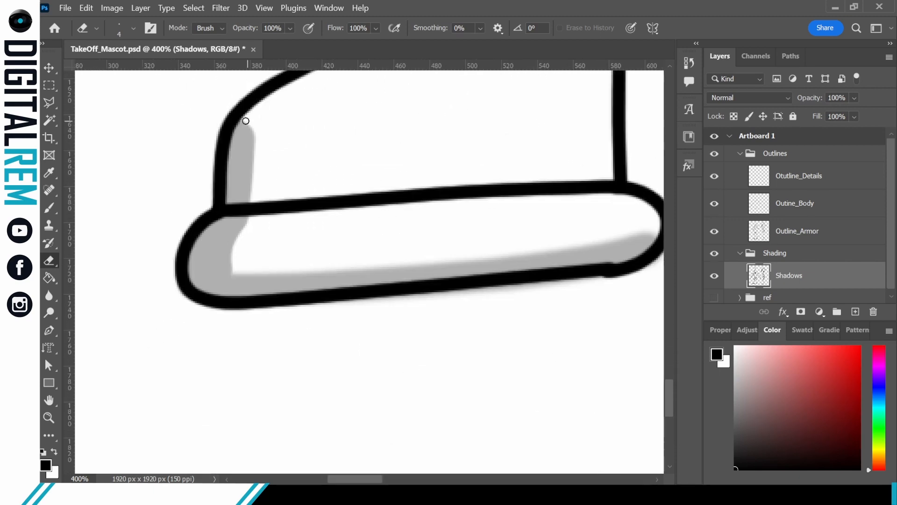
key("ctrl+z")
left_click_drag(375, 301, 565, 288)
Step: Erase the shading spilling outside the side figure's shoe, along the sole and around the toe
left_click_drag(654, 254, 344, 341)
left_click_drag(608, 374, 140, 234)
left_click_drag(281, 262, 551, 240)
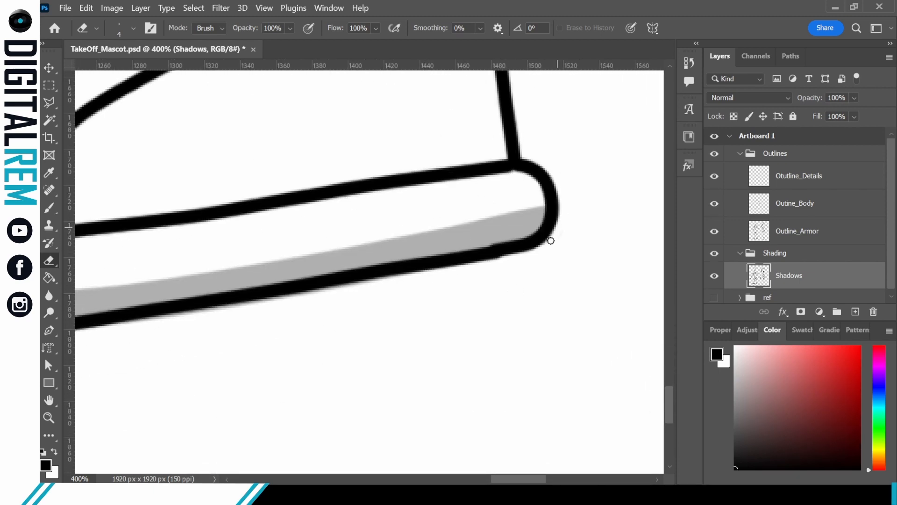
mouse_move(93, 128)
left_mouse_down()
mouse_move(308, 145)
mouse_move(76, 473)
left_mouse_up()
left_click_drag(371, 314, 585, 118)
left_click_drag(280, 322, 267, 386)
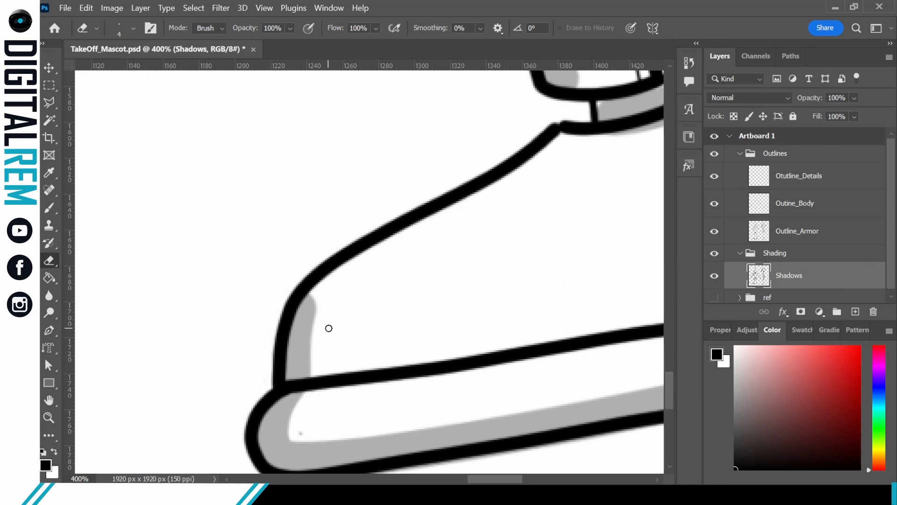
Step: Erase the stray shading outside the side figure's front torso outline and the helmet's nose guard
left_click_drag(472, 203, 490, 290)
mouse_move(603, 93)
left_mouse_down()
mouse_move(490, 299)
mouse_move(483, 286)
left_mouse_up()
left_click_drag(393, 112, 413, 315)
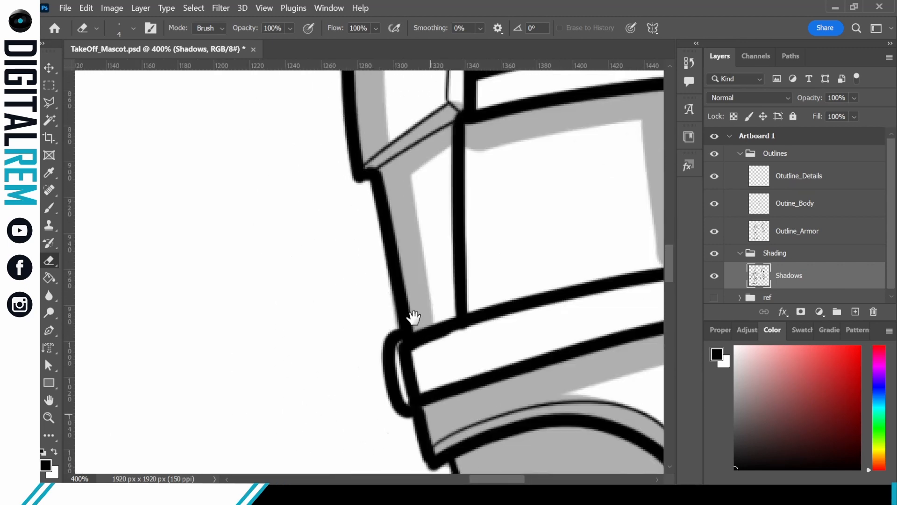
mouse_move(337, 112)
left_mouse_down()
mouse_move(367, 320)
mouse_move(426, 294)
left_mouse_up()
left_click_drag(428, 304, 406, 416)
left_click_drag(175, 152, 243, 163)
left_click_drag(243, 164, 231, 252)
left_click_drag(299, 293, 334, 341)
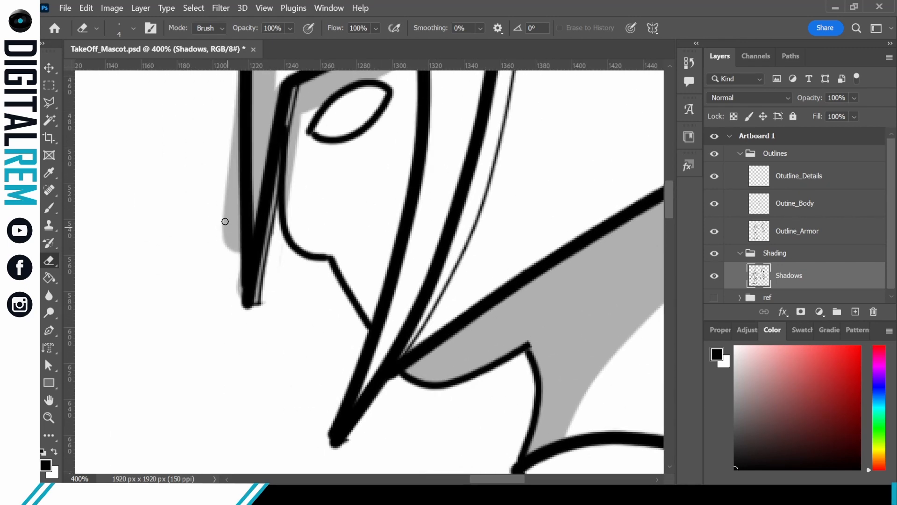
left_click_drag(224, 222, 237, 280)
left_click_drag(286, 308, 273, 408)
Step: Shade the side figure's face along the profile from beside the eye down to the chin
left_click(51, 209)
mouse_move(280, 227)
left_mouse_down()
mouse_move(311, 349)
mouse_move(327, 345)
left_mouse_up()
left_click_drag(327, 350, 361, 407)
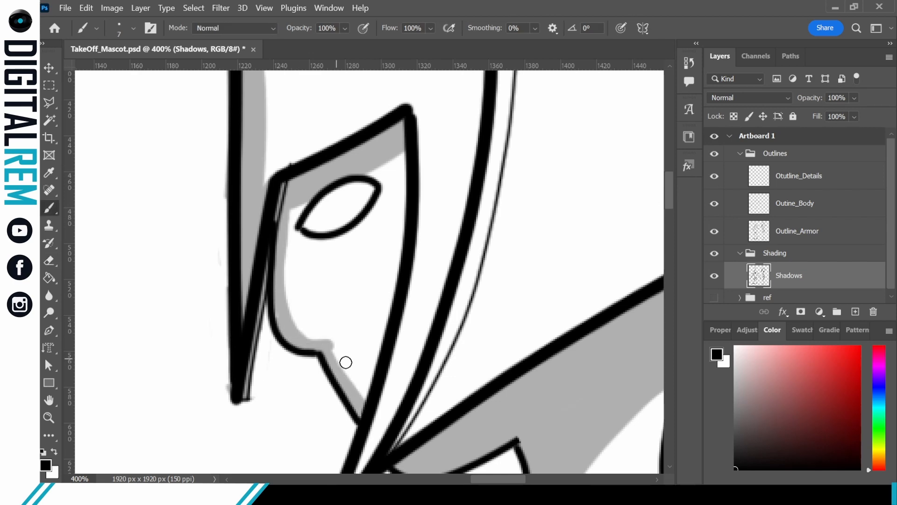
mouse_move(303, 193)
left_mouse_down()
mouse_move(298, 203)
mouse_move(360, 403)
left_mouse_up()
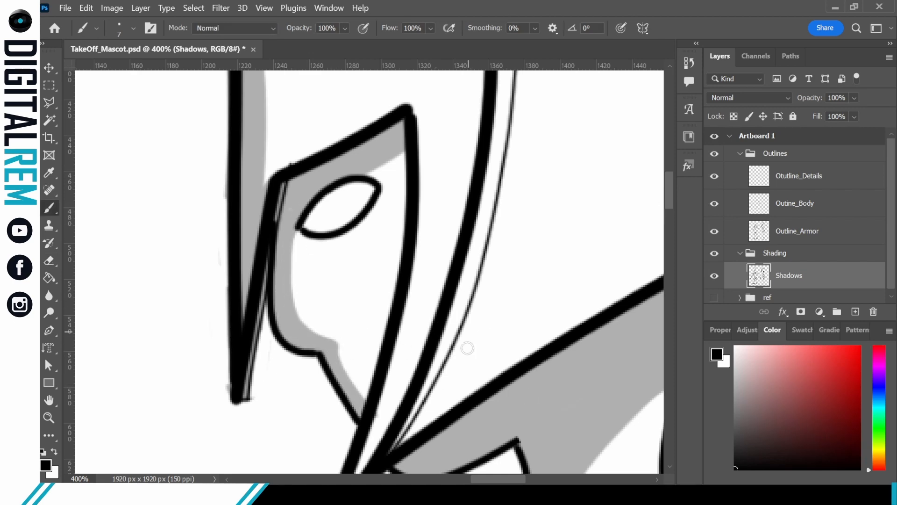
Step: Shade the side helmet's cheek guard rim and the band along its lower edge
mouse_move(509, 273)
left_mouse_down()
mouse_move(421, 406)
mouse_move(460, 210)
left_mouse_up()
mouse_move(348, 383)
left_mouse_down()
mouse_move(395, 301)
mouse_move(446, 164)
left_mouse_up()
left_click_drag(421, 322, 313, 349)
left_click_drag(245, 403, 574, 192)
mouse_move(556, 204)
left_mouse_down()
mouse_move(413, 344)
mouse_move(663, 370)
left_mouse_up()
left_click_drag(206, 181, 219, 265)
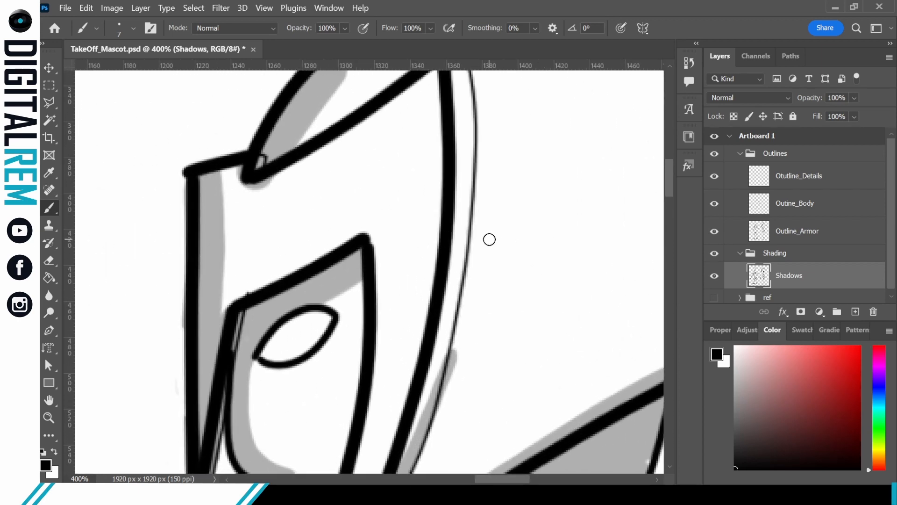
Step: Erase the excess shading around the side helmet's brow and front crest edge
key("e")
mouse_move(275, 174)
left_mouse_down()
mouse_move(352, 164)
mouse_move(243, 282)
mouse_move(396, 226)
mouse_move(281, 331)
left_mouse_up()
left_click_drag(245, 271, 288, 205)
left_click_drag(348, 184, 337, 347)
left_click_drag(455, 252, 257, 156)
left_click_drag(553, 444, 467, 138)
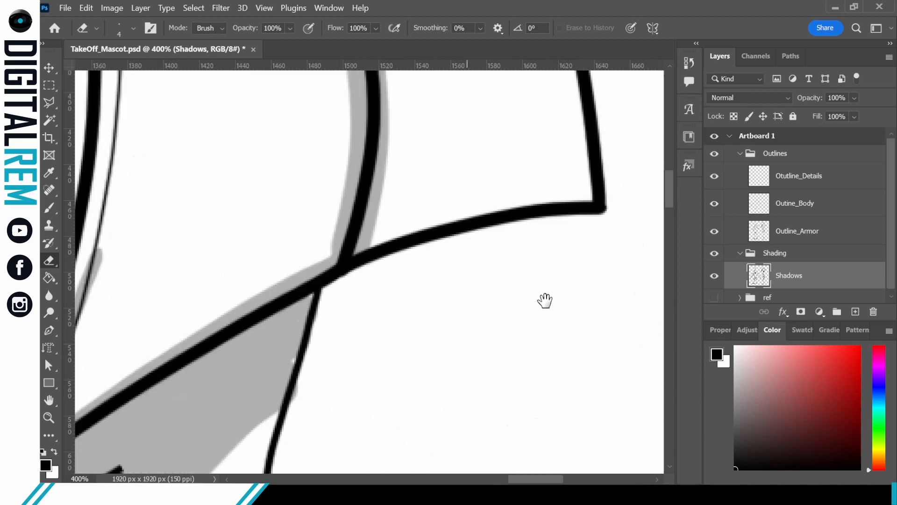
Step: Touch up the shading on the side helmet's cheek guard rim and erase the part overshooting the thin inner line
left_click_drag(544, 300, 552, 251)
key("b")
left_click_drag(299, 320, 302, 311)
key("e")
left_click_drag(108, 203, 102, 236)
left_click_drag(326, 370, 431, 272)
left_click_drag(307, 182, 430, 321)
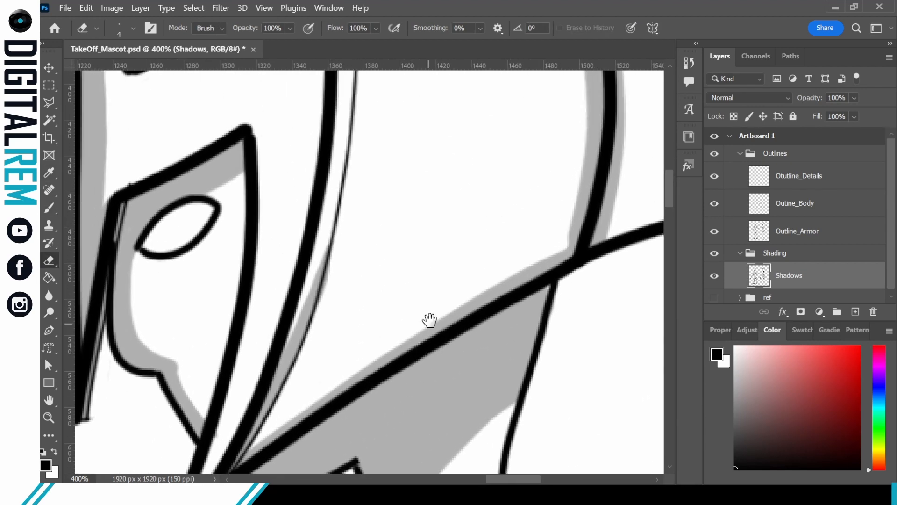
Step: Erase the rear part of the side figure's neck shading so it tapers in a curve down to the collar
mouse_move(600, 471)
left_mouse_down()
mouse_move(457, 307)
mouse_move(437, 336)
left_mouse_up()
mouse_move(227, 411)
left_mouse_down()
mouse_move(375, 184)
mouse_move(311, 299)
mouse_move(229, 410)
left_mouse_up()
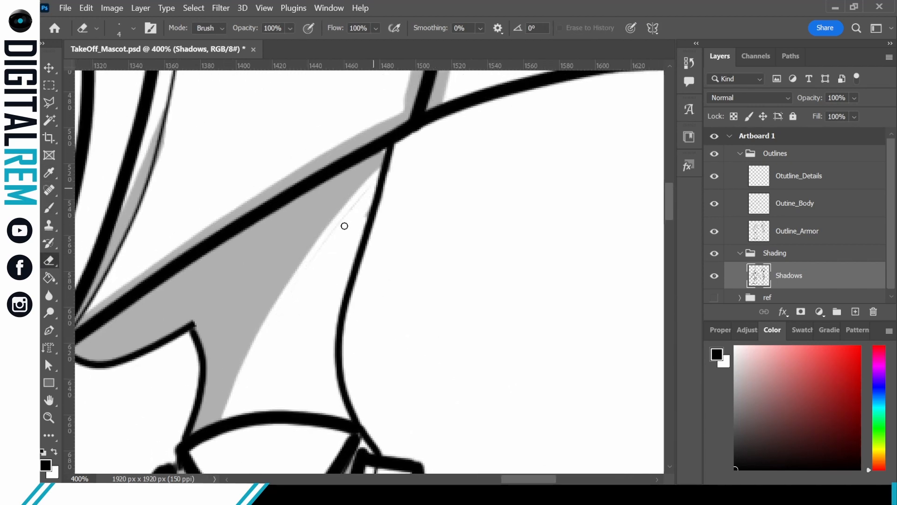
left_click_drag(452, 349, 434, 169)
key("b")
key("e")
left_click_drag(471, 281, 477, 100)
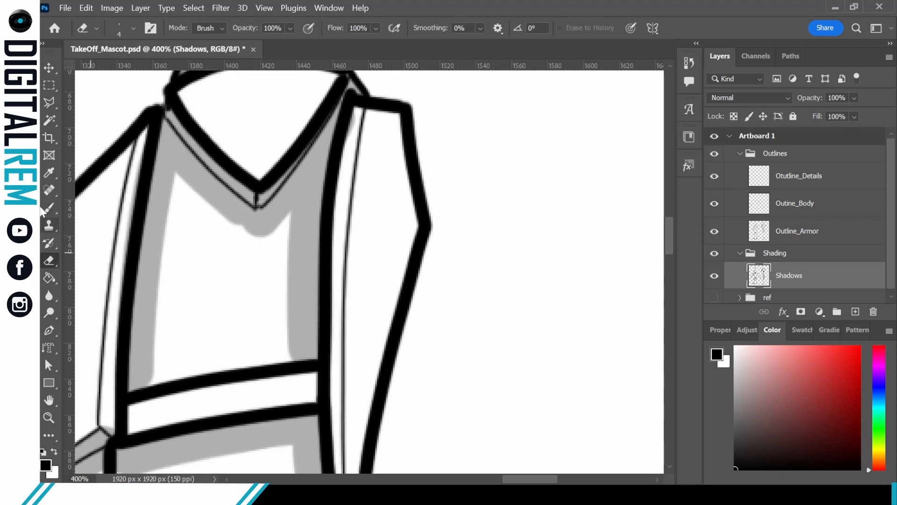
Step: Shade the narrow rim strip along the side figure's back plate, from the shoulder down to the waist
key("b")
left_click_drag(351, 112, 336, 441)
left_click_drag(436, 270, 449, 178)
left_click_drag(349, 350, 356, 432)
left_click_drag(449, 295, 443, 179)
left_click_drag(449, 121, 308, 356)
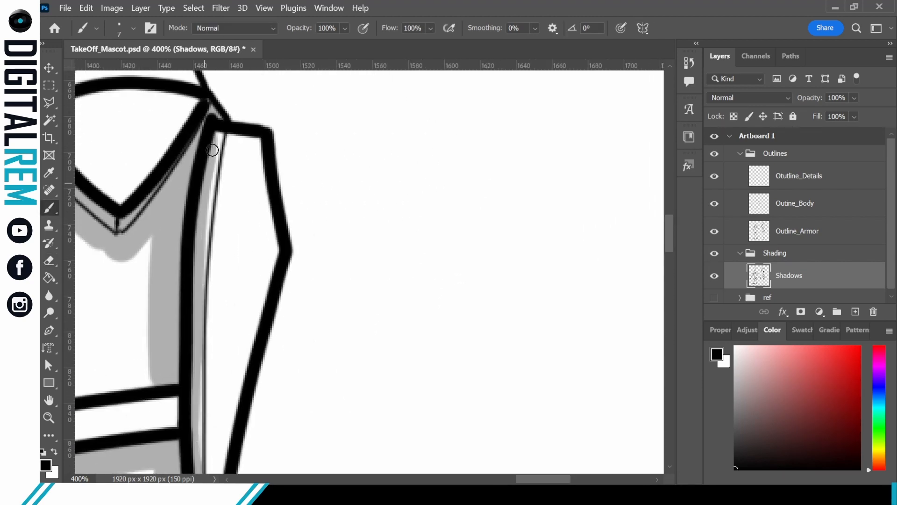
left_click_drag(212, 148, 204, 289)
left_click_drag(399, 295, 544, 160)
left_click_drag(122, 320, 218, 358)
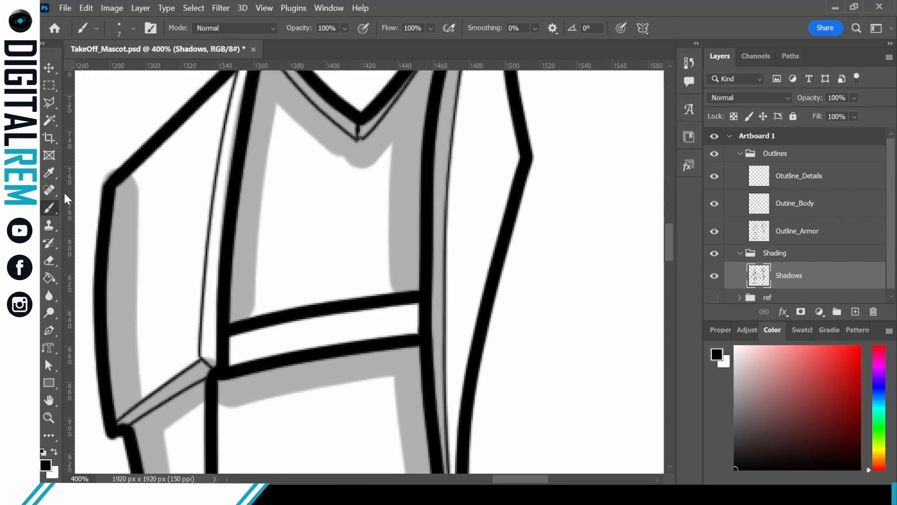
Step: Trim the rounded upper end of the shading on the side figure's front chest plate
key("e")
mouse_move(136, 174)
left_mouse_down()
mouse_move(134, 263)
mouse_move(134, 195)
left_mouse_up()
key("ctrl+z")
key("b")
key("ctrl+z")
Step: Bring the shadow under the side figure's collar to a point and narrow the shading along the side panel's front edge
left_click_drag(335, 149, 363, 165)
key("ctrl+z")
key("e")
mouse_move(252, 315)
left_mouse_down()
mouse_move(259, 176)
mouse_move(280, 104)
left_mouse_up()
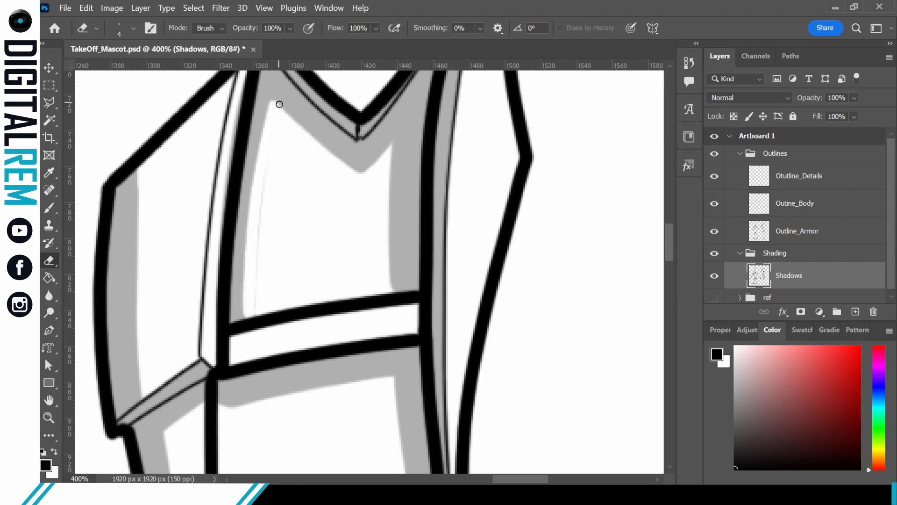
Step: Erase the lower part of the shading beneath the side figure's belt so it tapers toward the back
left_click_drag(323, 369, 356, 77)
left_click(49, 207)
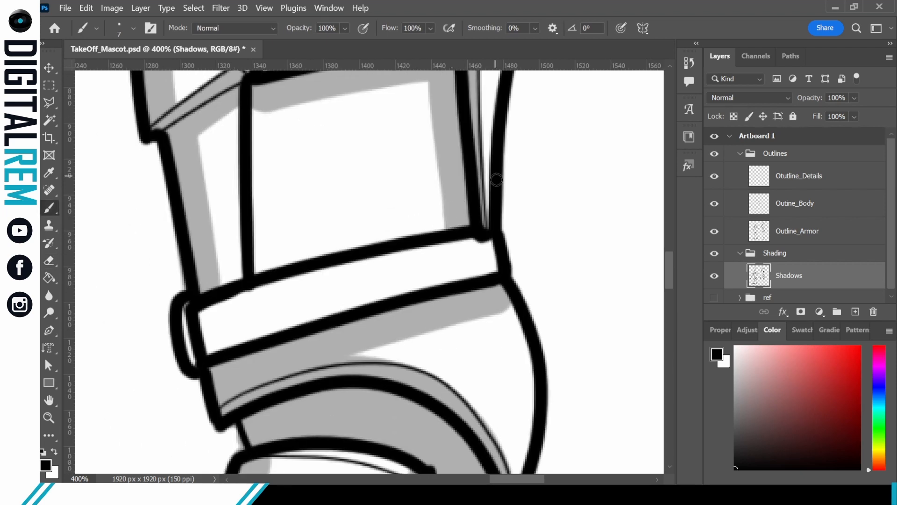
key("e")
mouse_move(506, 291)
left_mouse_down()
mouse_move(341, 353)
mouse_move(486, 314)
mouse_move(464, 290)
left_mouse_up()
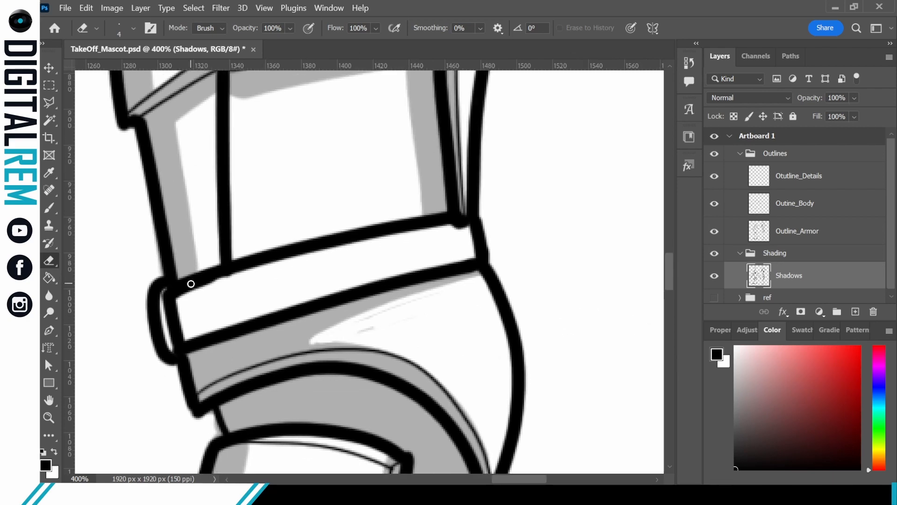
Step: Erase the excess shading on the back of the side figure's upper thigh, leaving a curved shadow below the hip armor
key("b")
left_click_drag(437, 324, 402, 173)
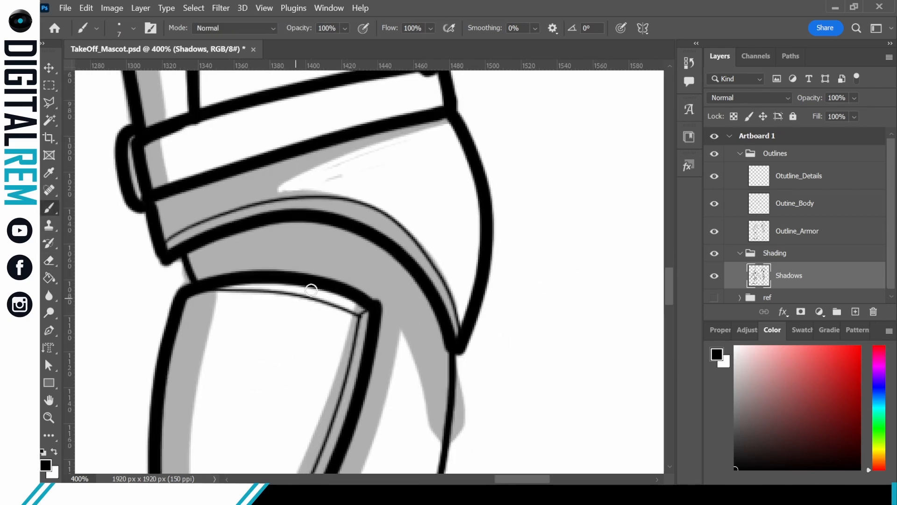
left_click(50, 261)
mouse_move(332, 314)
left_mouse_down()
mouse_move(310, 244)
mouse_move(212, 148)
left_mouse_up()
mouse_move(341, 303)
left_mouse_down()
mouse_move(334, 198)
mouse_move(444, 258)
mouse_move(452, 244)
left_mouse_up()
left_click_drag(432, 298, 449, 260)
mouse_move(375, 181)
left_mouse_down()
mouse_move(407, 311)
mouse_move(369, 190)
mouse_move(381, 180)
mouse_move(419, 196)
left_mouse_up()
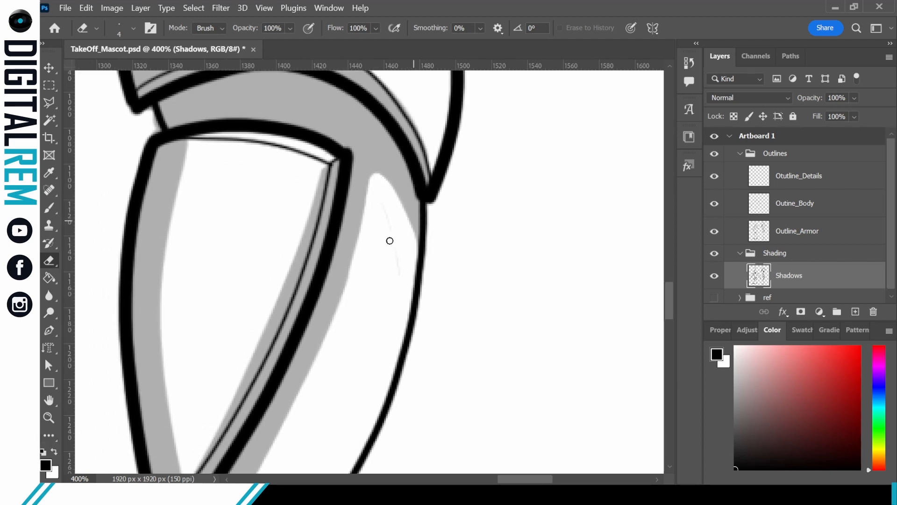
Step: Erase the shading inside the side figure's thigh guard that spills past the thin inner rim line
left_click_drag(236, 399, 347, 144)
left_click_drag(275, 312, 234, 389)
mouse_move(296, 272)
left_mouse_down()
mouse_move(260, 363)
mouse_move(279, 321)
left_mouse_up()
left_click_drag(209, 441, 194, 371)
key("ctrl+minus")
key("ctrl+minus")
key("ctrl+minus")
key("ctrl+minus")
key("ctrl+minus")
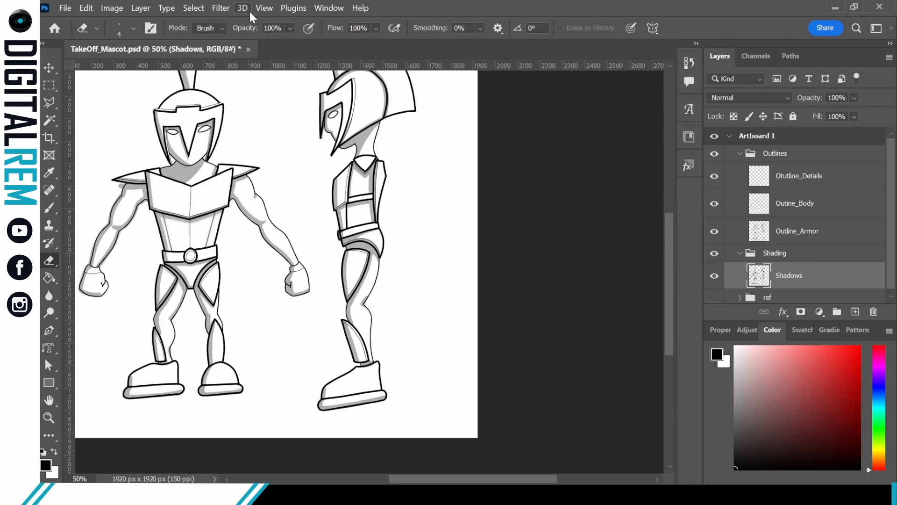
Step: Erase the wide shading behind the side figure's thigh guard, from the hip down toward the knee
key("ctrl+plus")
key("ctrl+plus")
key("ctrl+plus")
key("ctrl+plus")
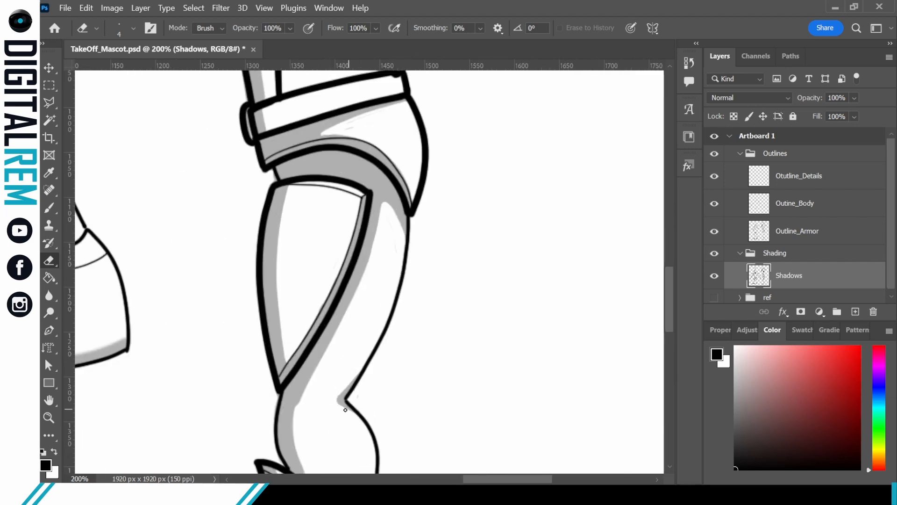
left_click_drag(301, 398, 308, 382)
mouse_move(370, 257)
left_mouse_down()
mouse_move(377, 230)
mouse_move(320, 360)
mouse_move(369, 241)
left_mouse_up()
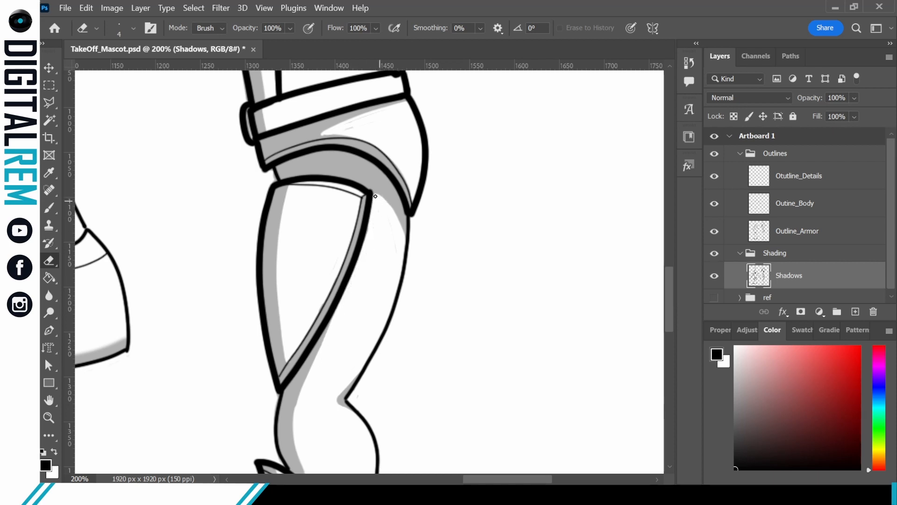
Step: Paint a thinner shadow along the rear edge of the side figure's thigh guard
left_click(49, 207)
left_click_drag(371, 195, 331, 317)
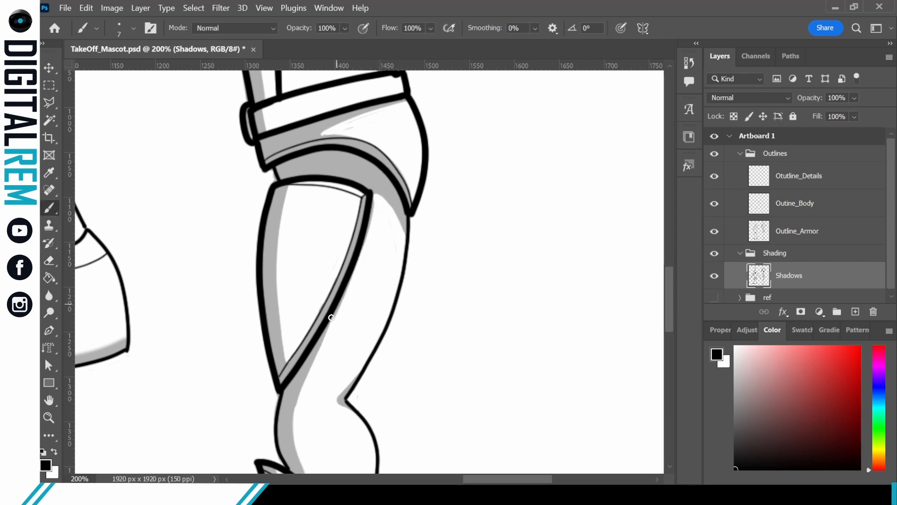
left_click_drag(348, 274, 376, 197)
left_click_drag(328, 321, 371, 202)
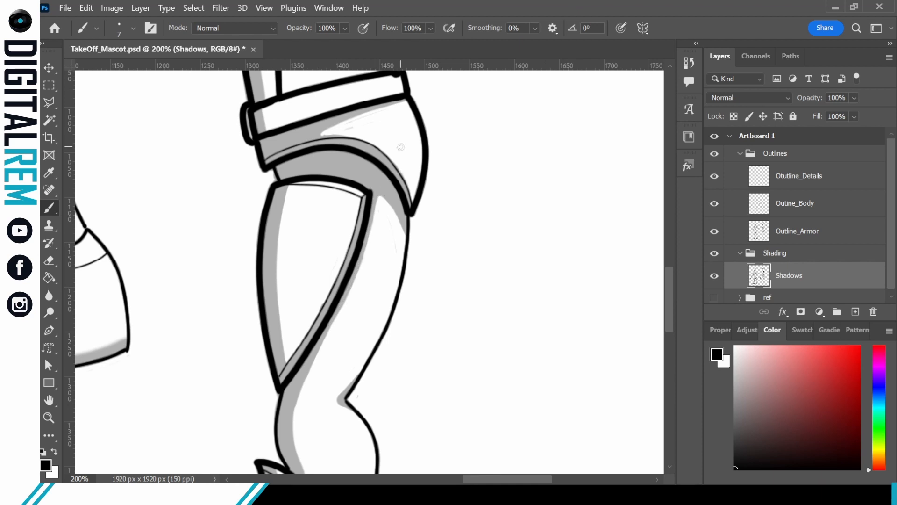
Step: Narrow the shading on the side figure's leg below the knee and erase the overspill under the ankle
left_click(49, 260)
left_click_drag(300, 465, 345, 409)
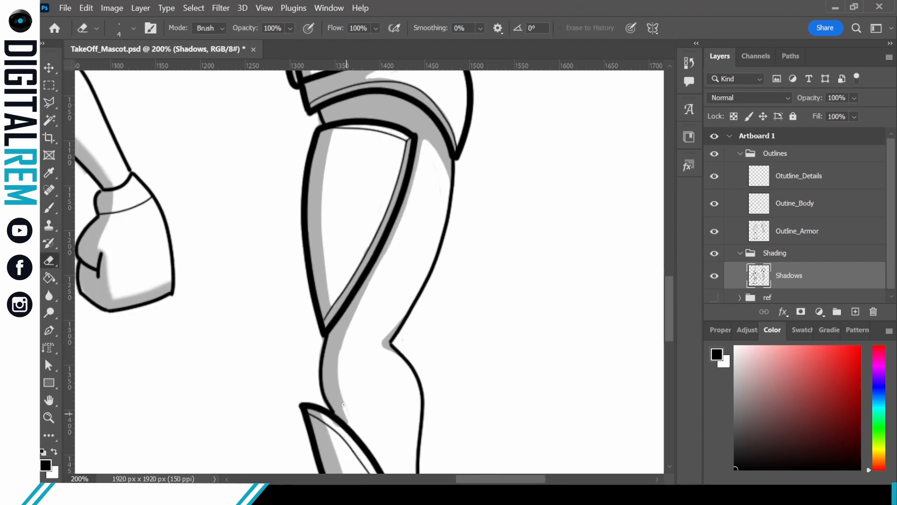
left_click_drag(351, 326, 341, 415)
scroll(414, 248, "down", 5)
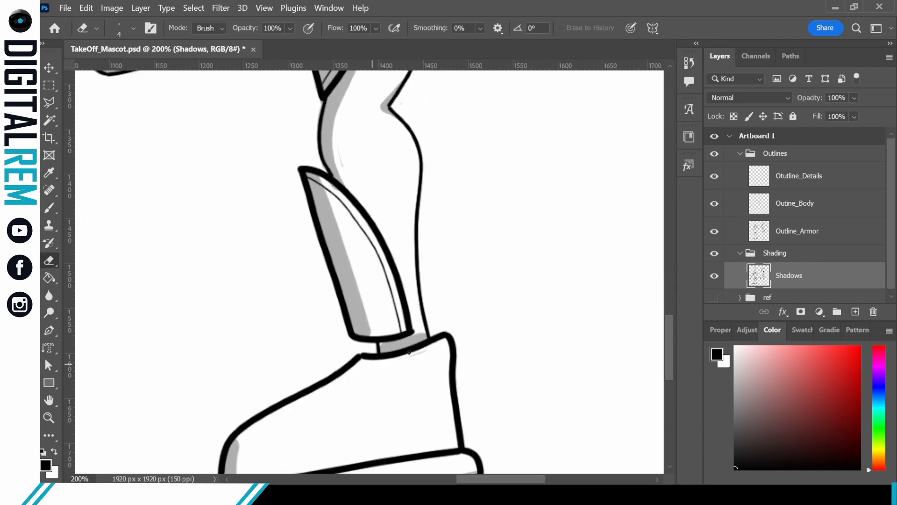
Step: Shade the lower edge and upper rim of the side figure's shin guard, erasing the paint beyond the rim line
key("b")
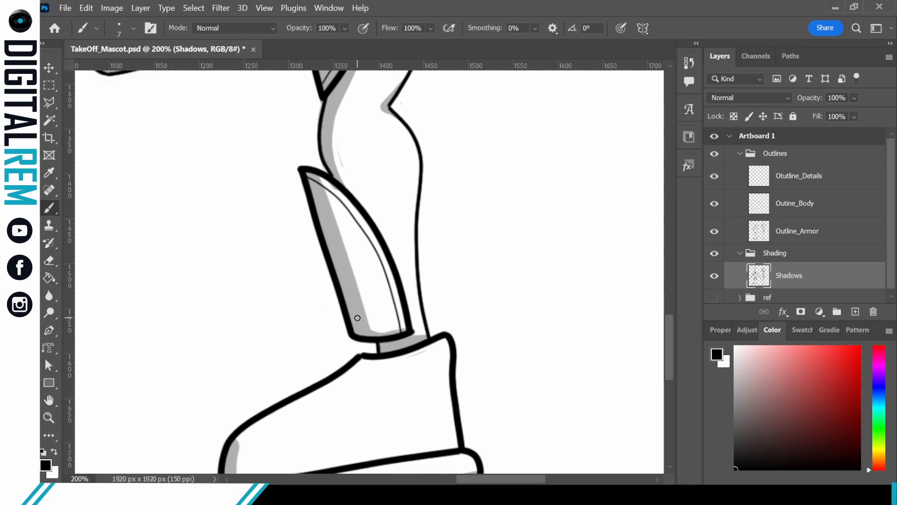
left_click_drag(316, 174, 373, 282)
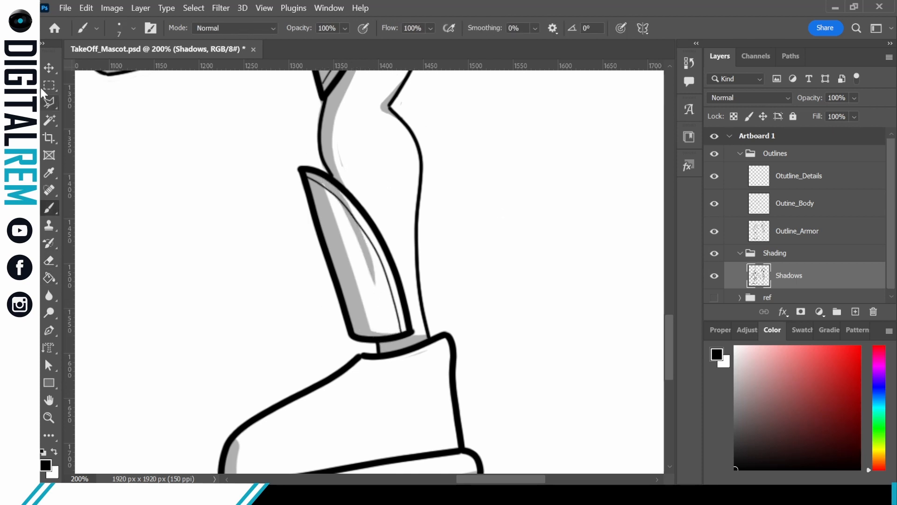
key("e")
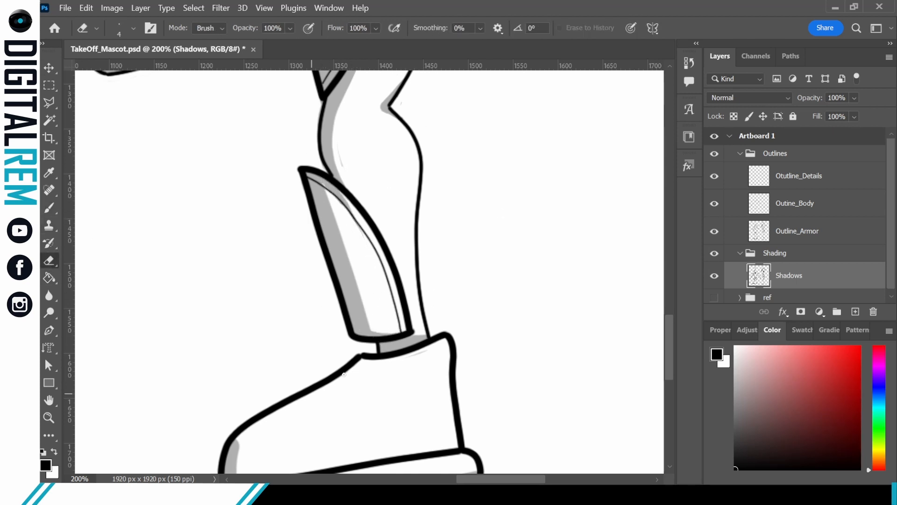
Step: Trim the shading on the side boot's toe and erase the excess behind the front figure's shin guard
scroll(344, 374, "down", 2)
scroll(327, 369, "left", 1)
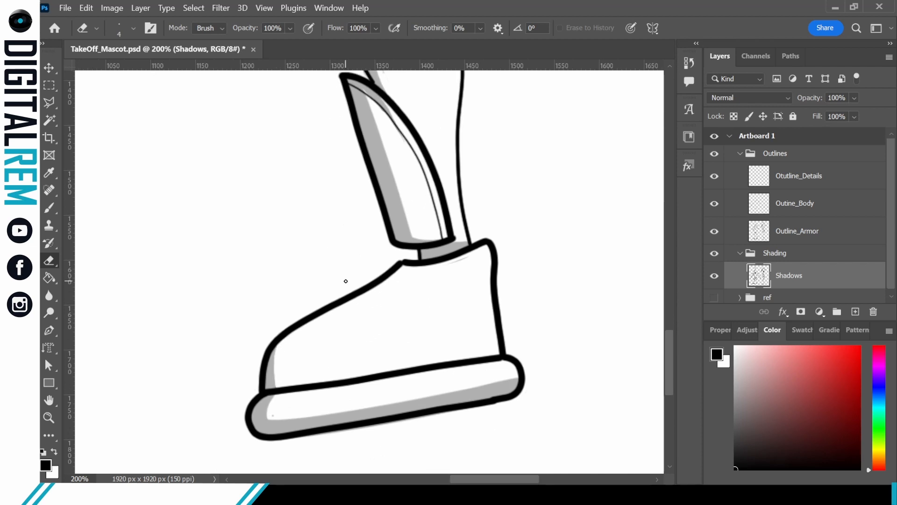
scroll(346, 281, "down", 5)
scroll(346, 281, "up", 3)
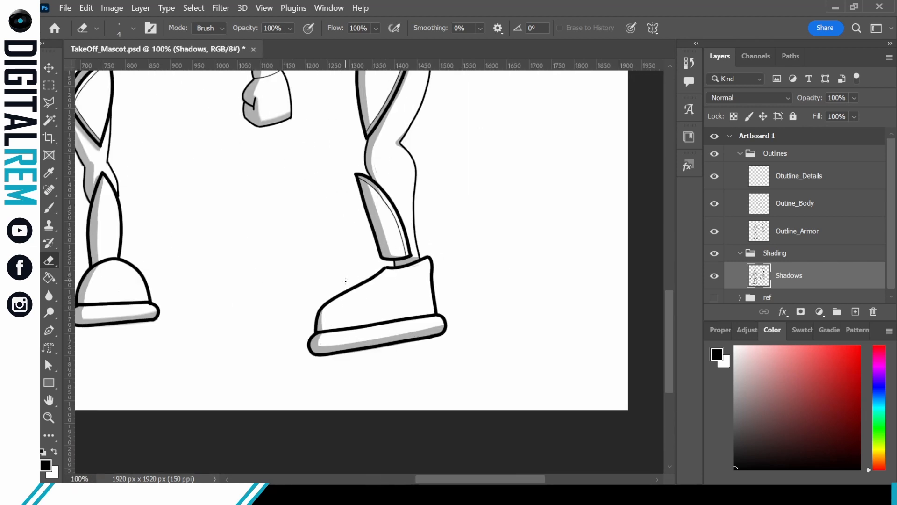
left_click_drag(175, 225, 404, 313)
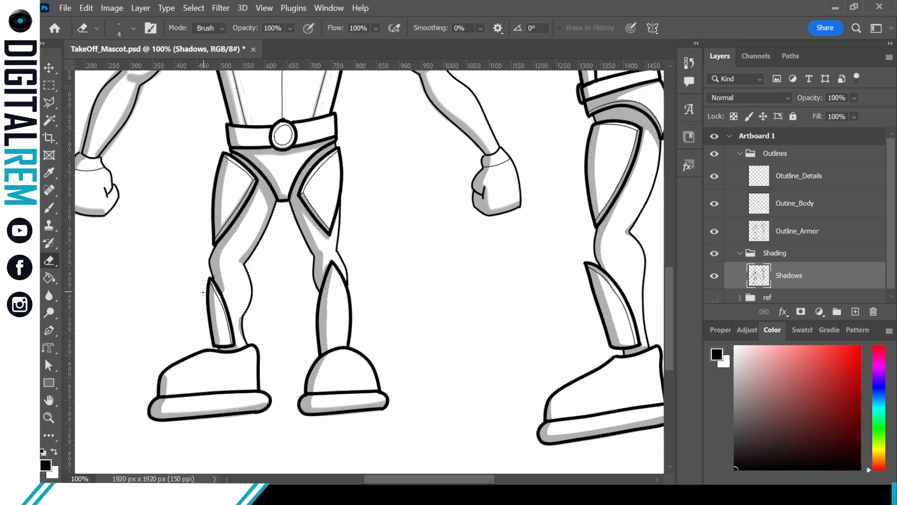
scroll(203, 293, "up", 1)
left_click_drag(202, 273, 195, 188)
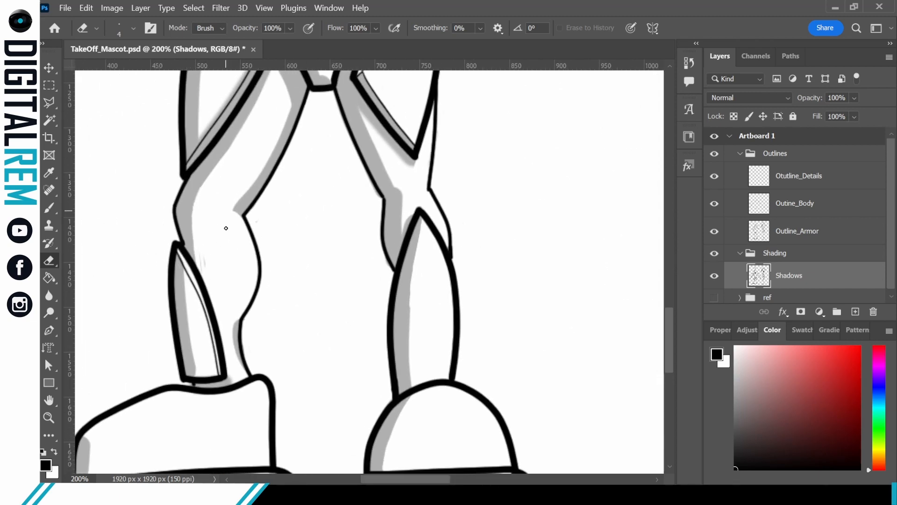
left_click_drag(277, 359, 382, 200)
key("b")
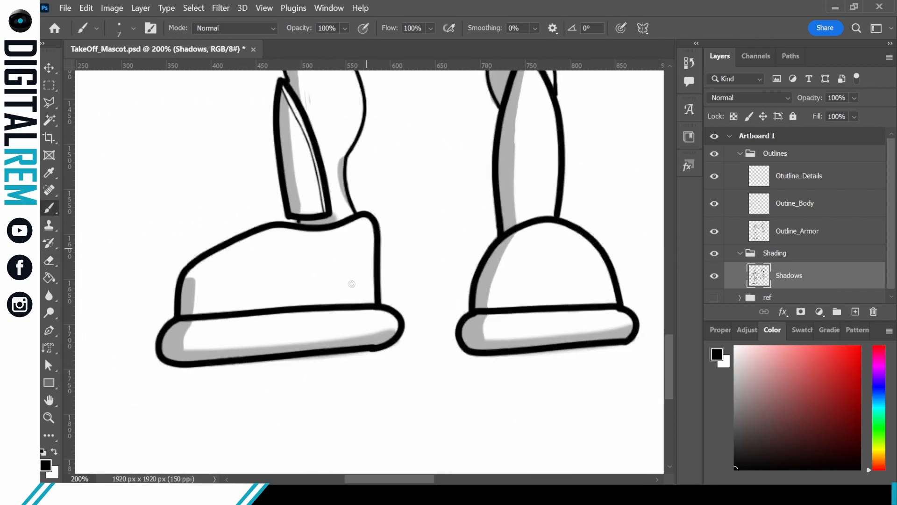
Step: Erase the shading spilling outside the front figure's upper arm and forearm outlines on the side away from the side view
scroll(466, 282, "up", 10)
key("ctrl+minus")
key("ctrl+minus")
key("ctrl+minus")
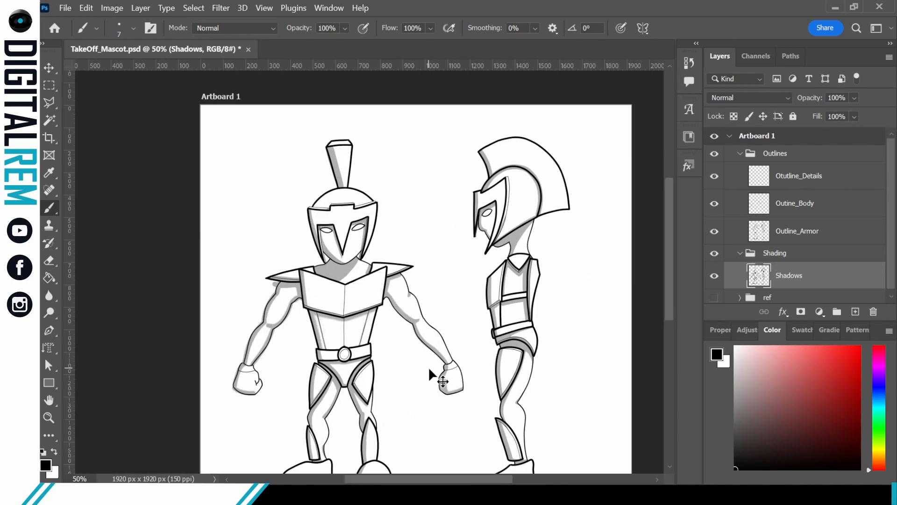
left_click_drag(493, 258, 471, 204)
key("ctrl+plus")
key("ctrl+plus")
left_click_drag(358, 228, 421, 302)
key("e")
key("ctrl+plus")
mouse_move(400, 252)
left_mouse_down()
mouse_move(459, 262)
mouse_move(604, 200)
left_mouse_up()
mouse_move(285, 287)
left_mouse_down()
mouse_move(250, 332)
mouse_move(325, 233)
mouse_move(332, 238)
left_mouse_up()
left_click_drag(336, 262, 356, 230)
left_click_drag(234, 358, 246, 324)
left_click_drag(280, 340, 321, 299)
left_click_drag(262, 338, 238, 373)
left_click_drag(157, 411, 173, 358)
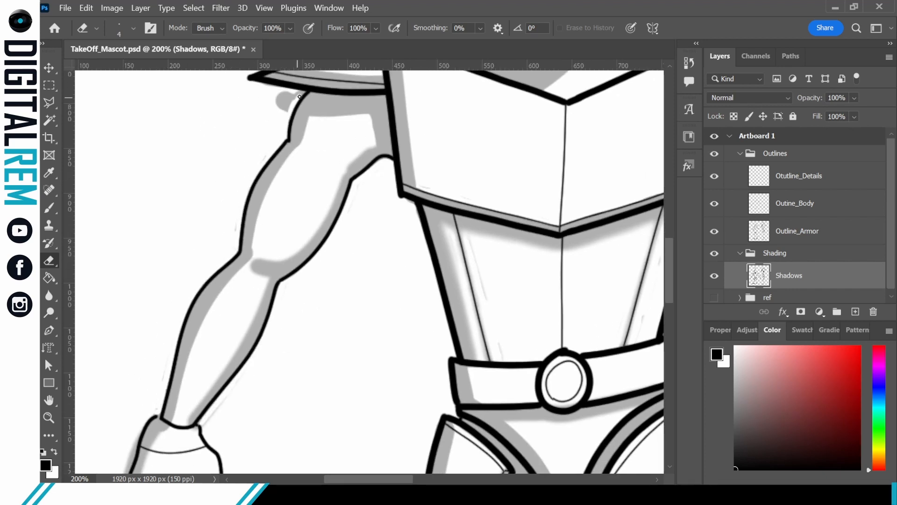
Step: Erase the overspill around the same arm's shoulder and glove, and taper the shading at the elbow
left_click_drag(308, 370, 383, 290)
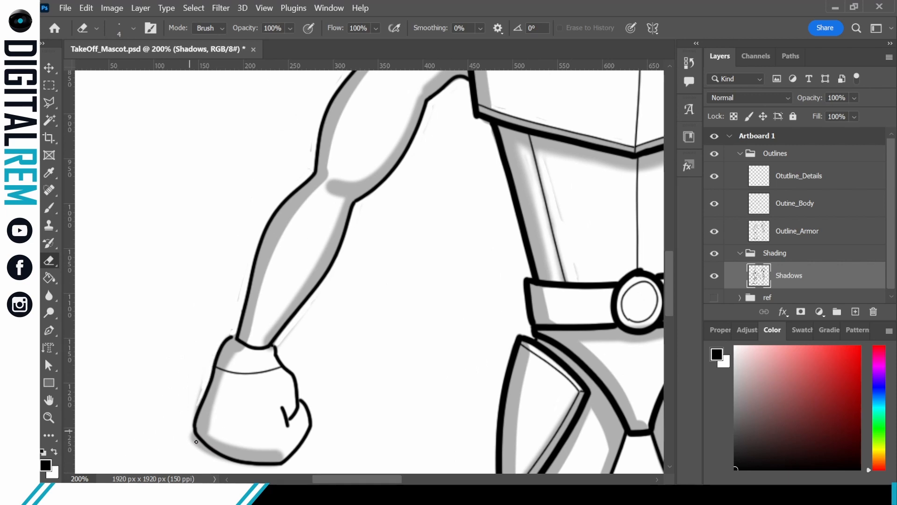
left_click_drag(423, 183, 376, 274)
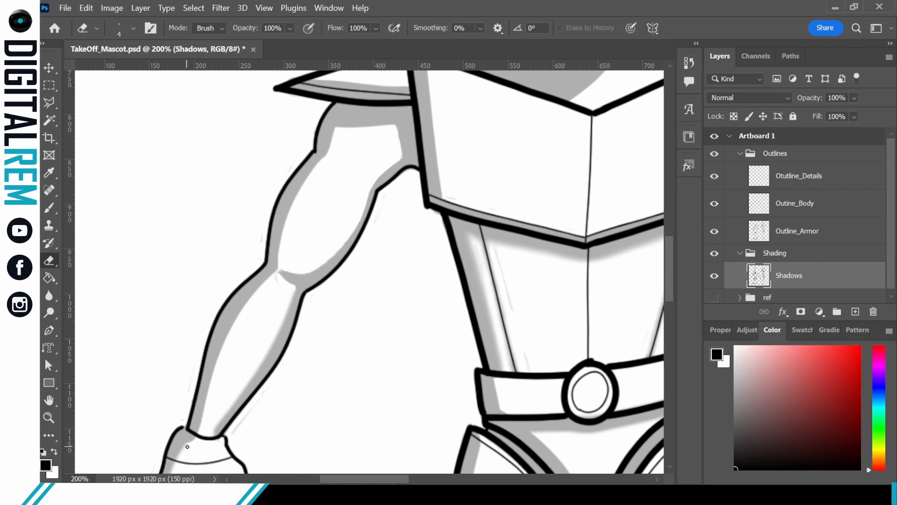
left_click_drag(315, 385, 351, 302)
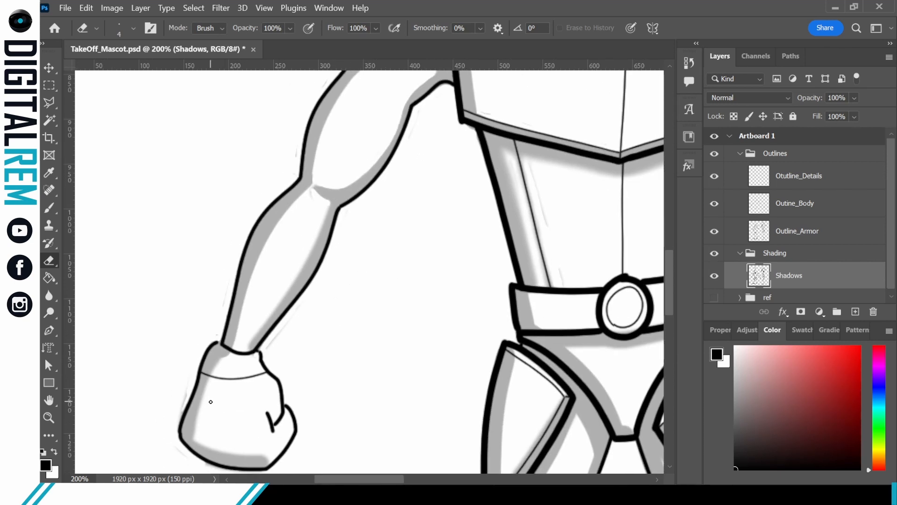
left_click_drag(409, 292, 299, 305)
Step: Erase the stray shading along the front chest plate's edge nearest the side figure
left_click_drag(509, 293, 299, 472)
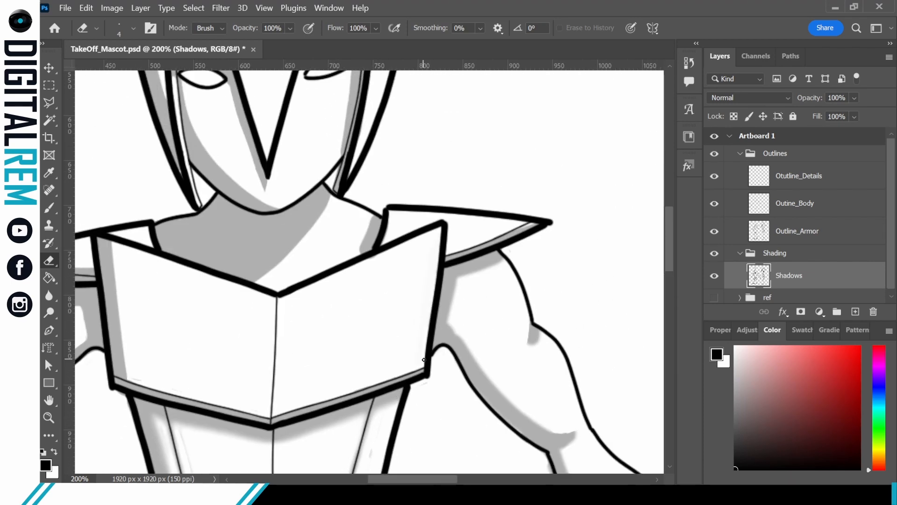
left_click_drag(402, 261, 387, 373)
key("ctrl+minus")
key("ctrl+minus")
key("ctrl+plus")
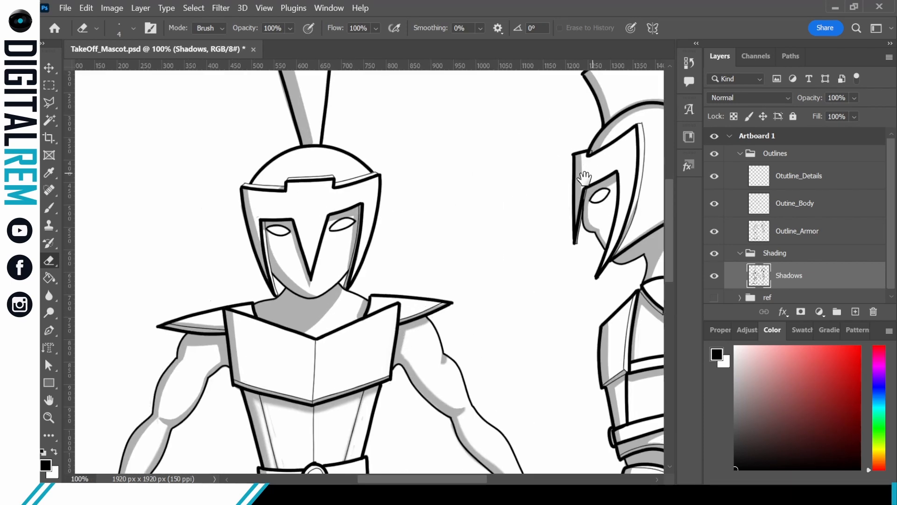
Step: Shade beneath the sloping upper edge of the side figure's front chest plate and undo the extra straight stroke
left_click_drag(642, 117, 272, 266)
key("ctrl+plus")
left_click_drag(340, 290, 442, 187)
left_click_drag(350, 467, 472, 248)
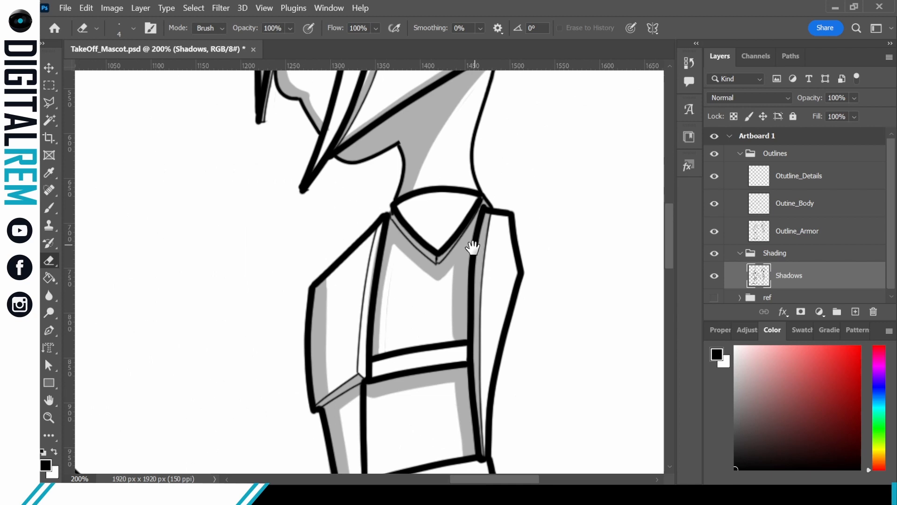
left_click(49, 207)
left_click_drag(380, 226, 326, 288)
left_click(359, 375, "shift")
key("ctrl+z")
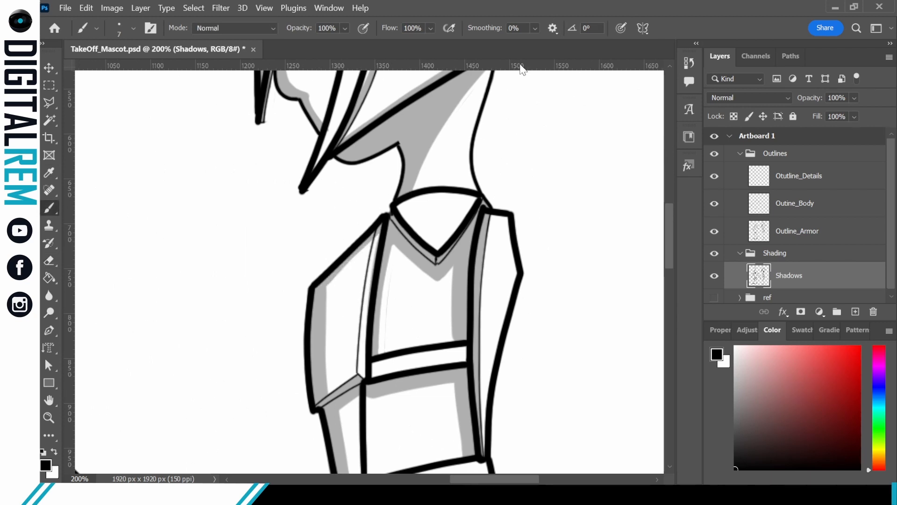
Step: Save the shaded mascot document
key("ctrl+minus")
key("ctrl+minus")
key("ctrl+minus")
key("ctrl+minus")
key("ctrl+plus")
key("ctrl+s")
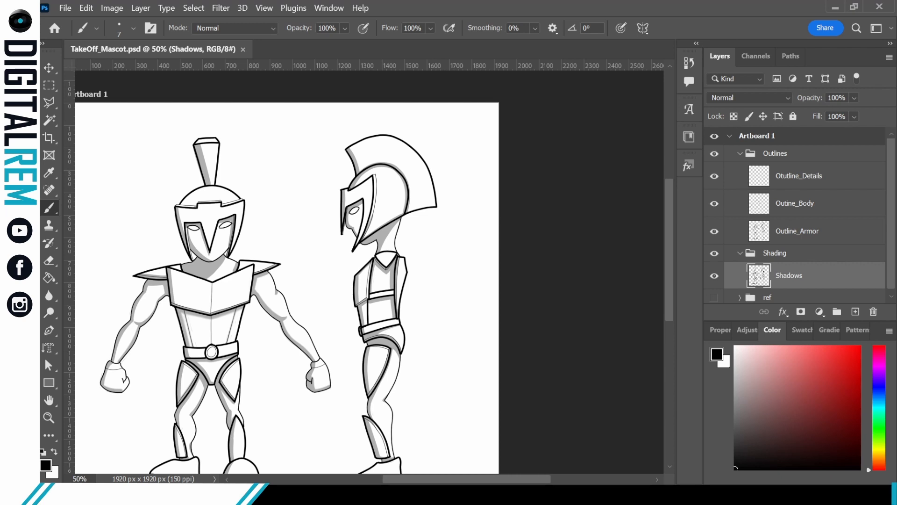
mouse_move(261, 241)
left_mouse_down()
mouse_move(372, 206)
mouse_move(360, 194)
left_mouse_up()
scroll(361, 194, "up", 1)
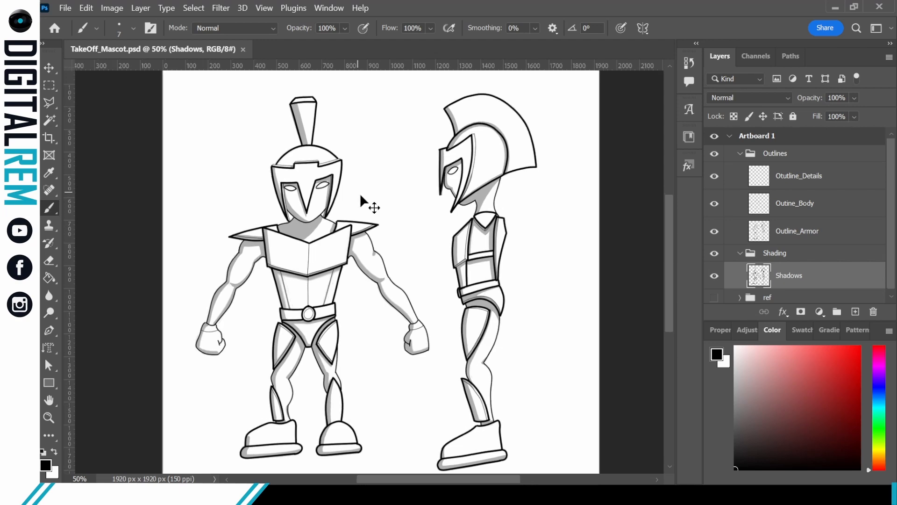
scroll(361, 194, "down", 2)
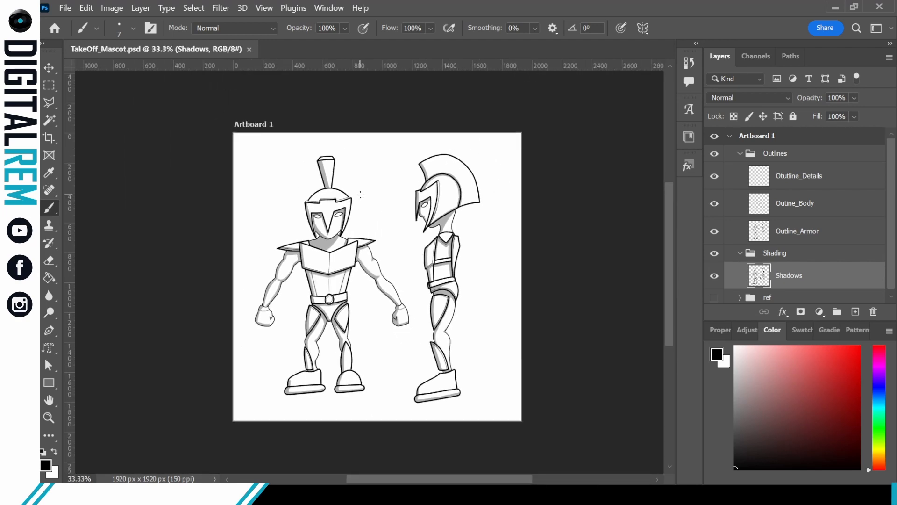